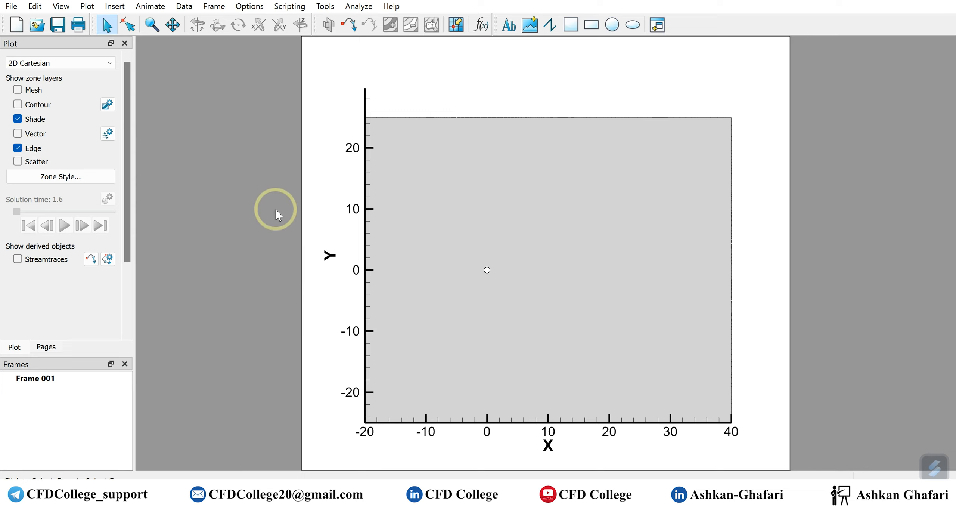
# - Resize the frame to a width of 5 and a height of 4, and move it to the middle of the workspace
pyautogui.doubleClick(302, 211)
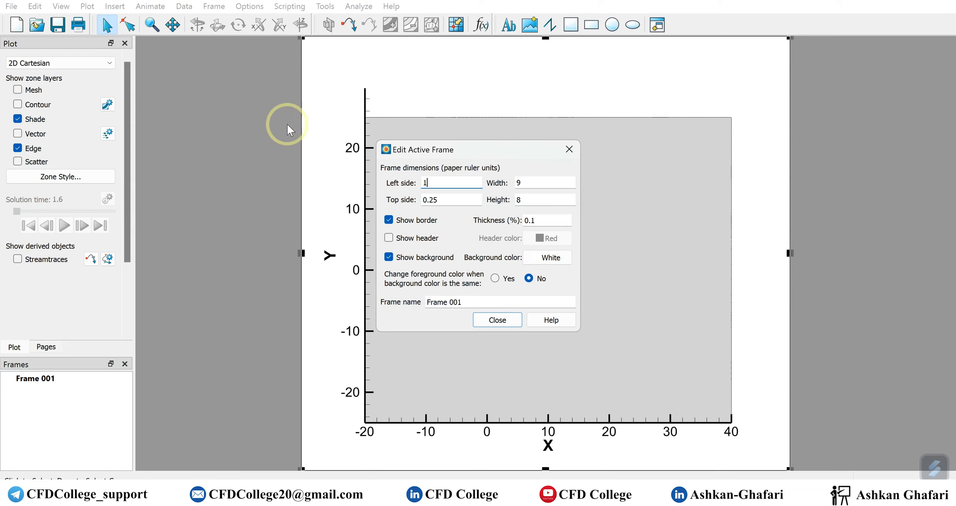
pyautogui.doubleClick(538, 184)
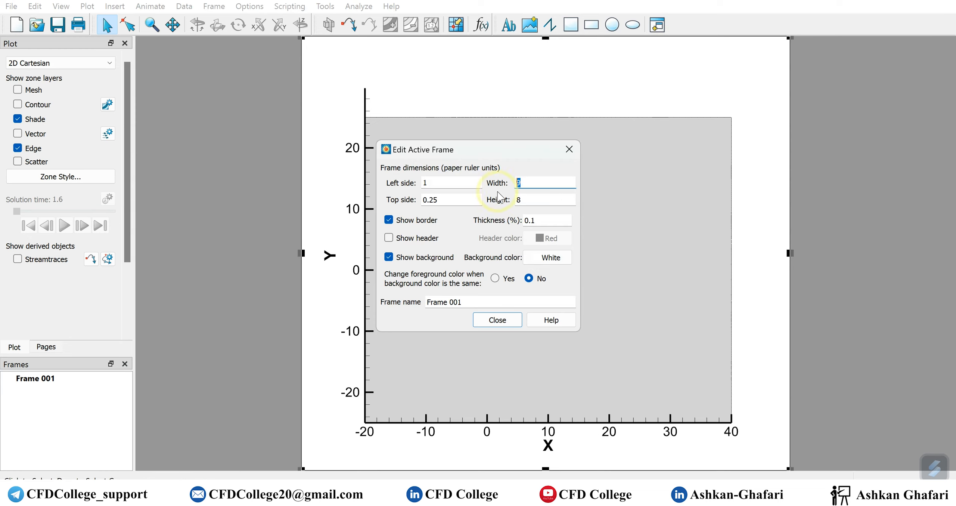
pyautogui.write('4')
pyautogui.press('BackSpace')
pyautogui.write('5')
pyautogui.press('Tab')
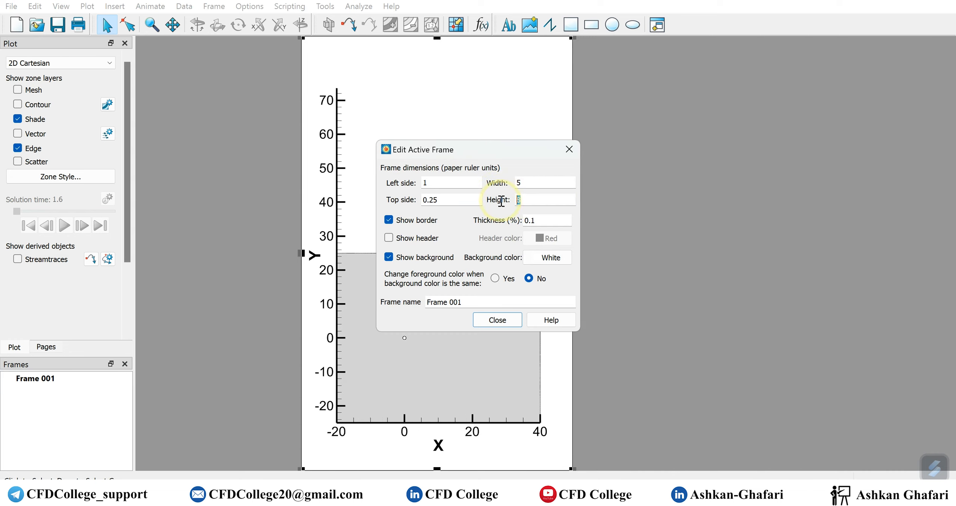
pyautogui.write('4')
pyautogui.click(532, 184)
pyautogui.click(504, 323)
pyautogui.moveTo(523, 254); pyautogui.dragTo(602, 366)
pyautogui.click(661, 251)
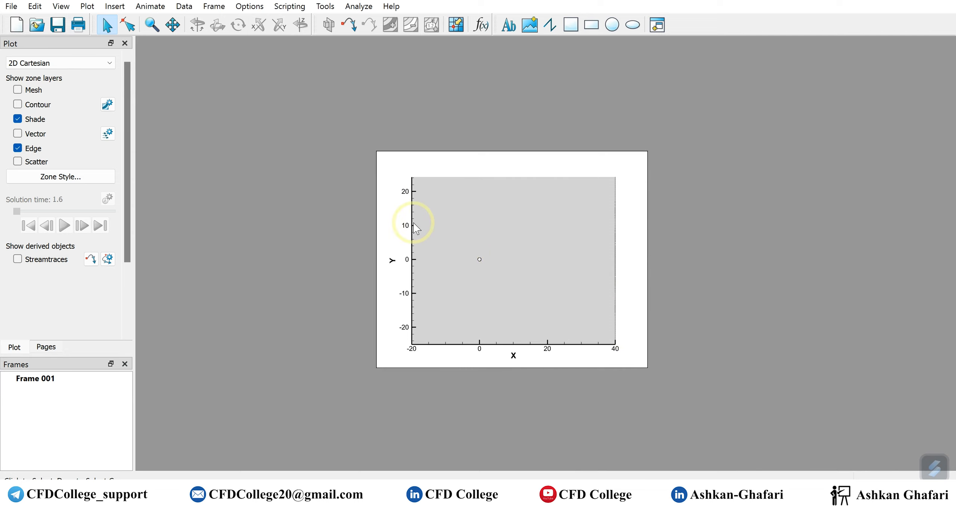
# - Turn on the contour layer and set its contour variable to X Velocity
pyautogui.click(17, 104)
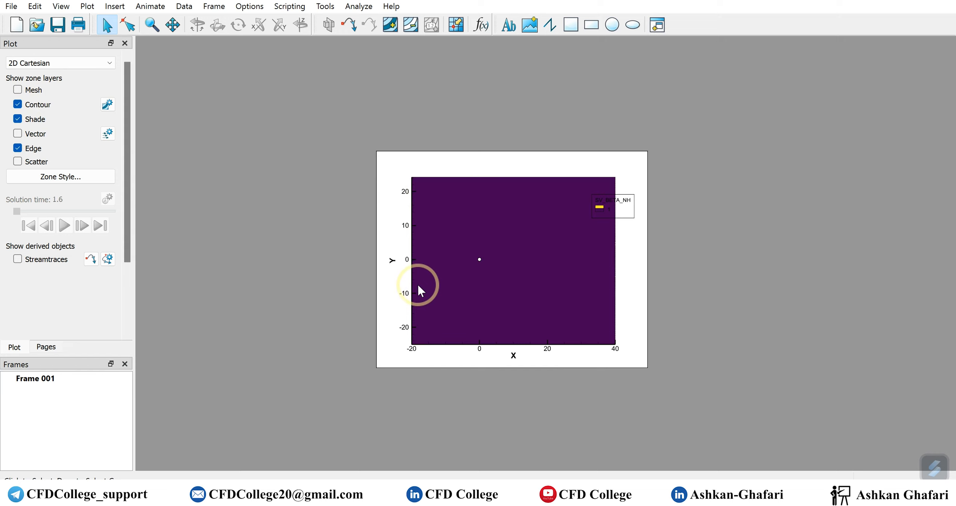
pyautogui.click(106, 105)
pyautogui.moveTo(562, 63); pyautogui.dragTo(786, 55)
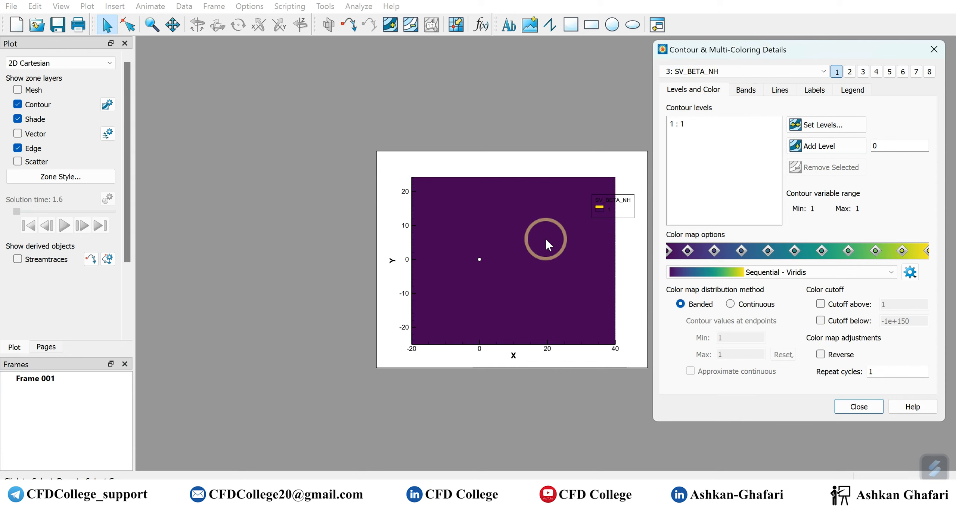
pyautogui.click(824, 71)
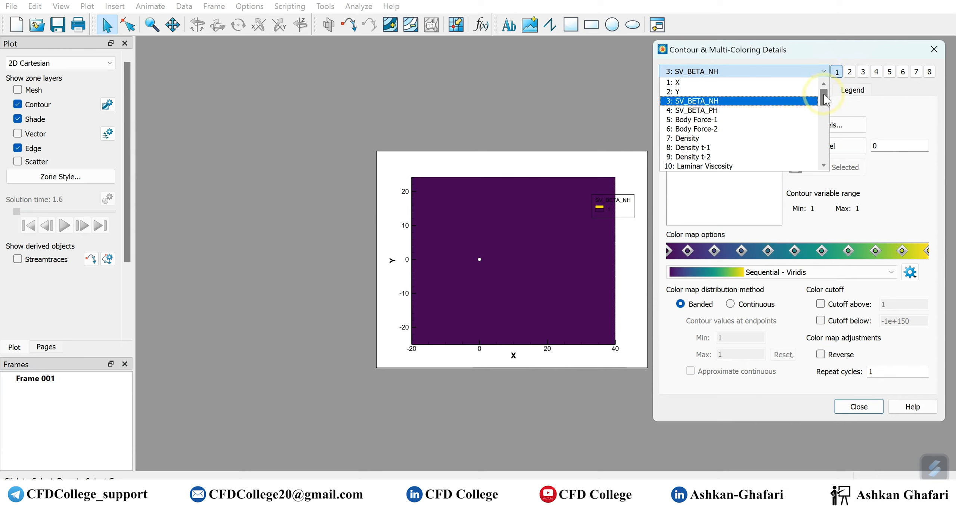
pyautogui.moveTo(826, 100)
pyautogui.mouseDown()
pyautogui.moveTo(825, 154)
pyautogui.moveTo(824, 100)
pyautogui.mouseUp()
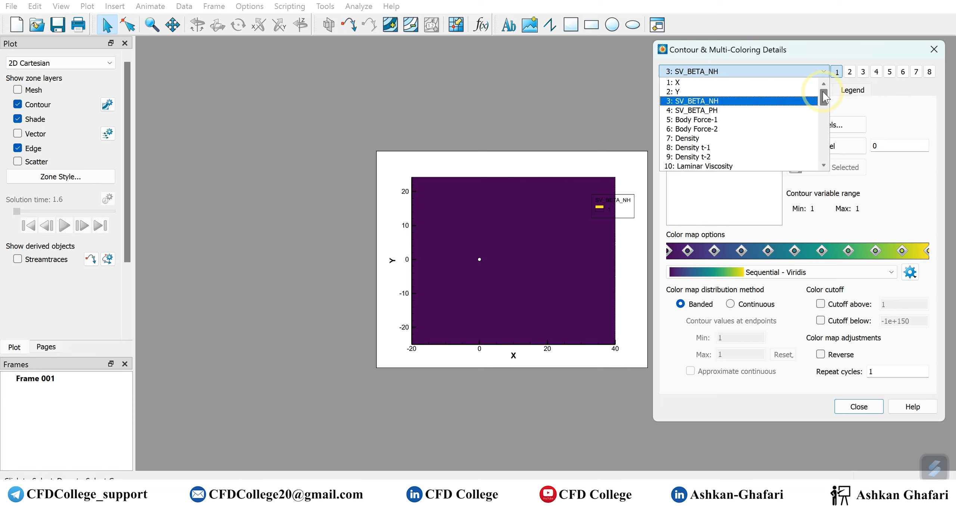
pyautogui.scroll(-3, 743, 136)
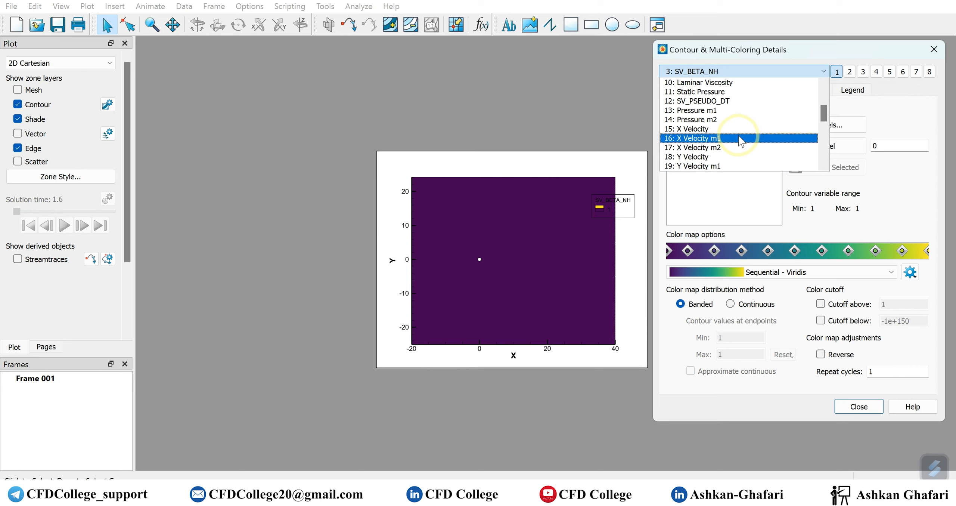
pyautogui.click(691, 130)
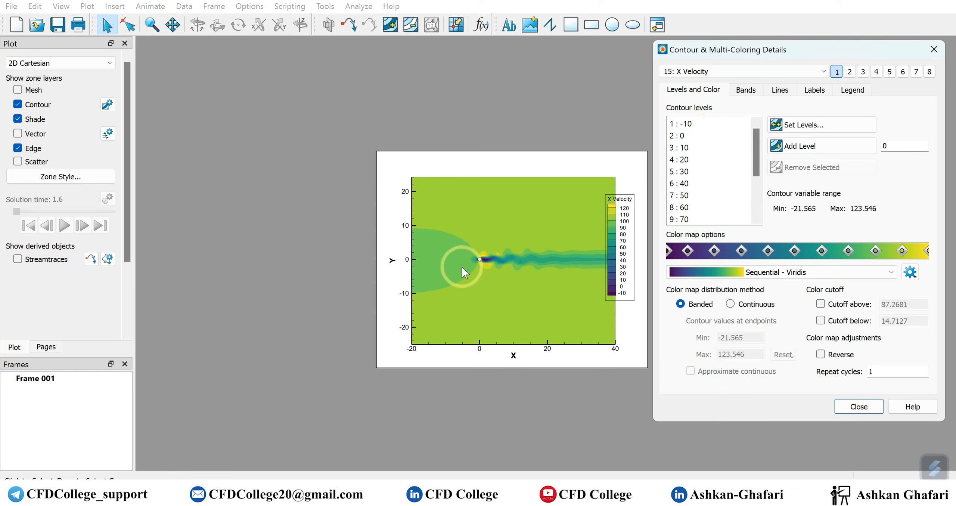
# - Arrange the plot frame and the contour settings dialog side by side without overlap
pyautogui.moveTo(599, 152); pyautogui.dragTo(483, 125)
pyautogui.click(392, 373)
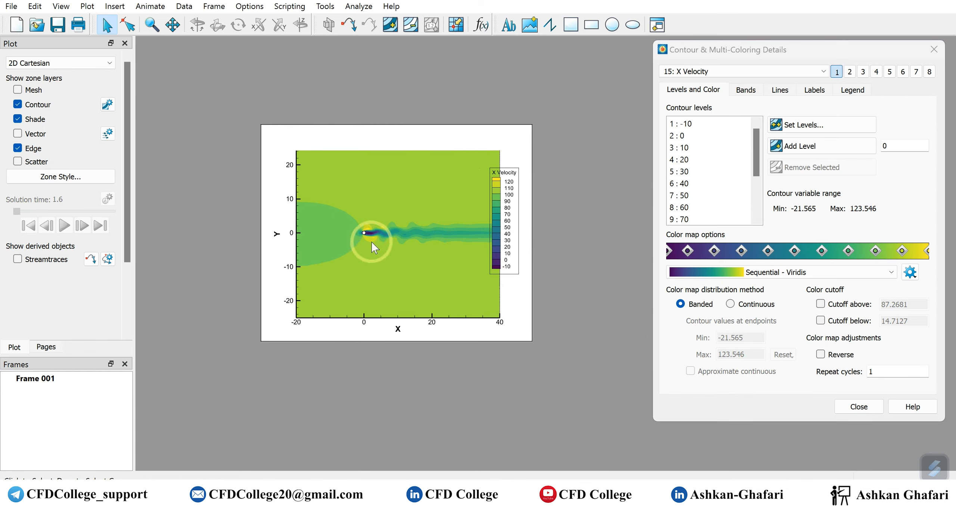
pyautogui.moveTo(792, 53); pyautogui.dragTo(733, 54)
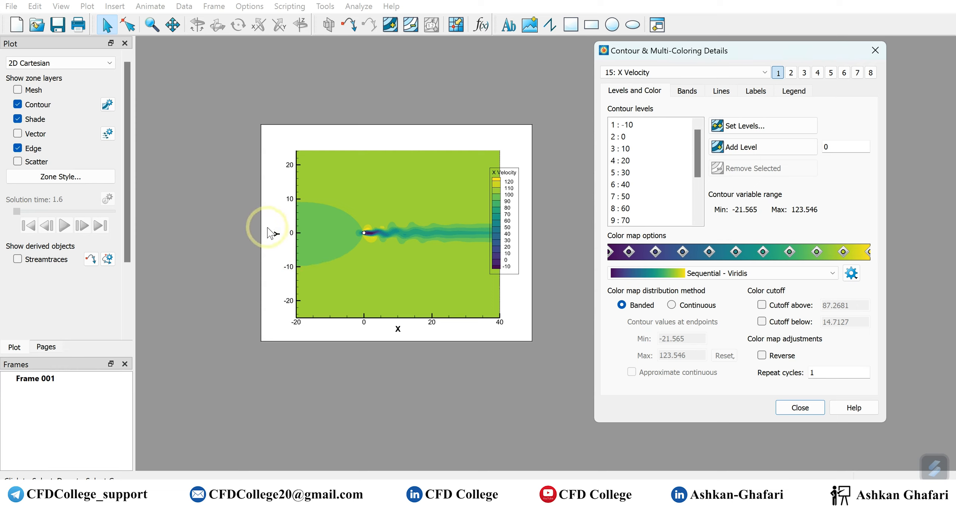
# - Zoom in on the cylinder and its near wake, and shift the plot to show more of the downstream flow
pyautogui.click(152, 25)
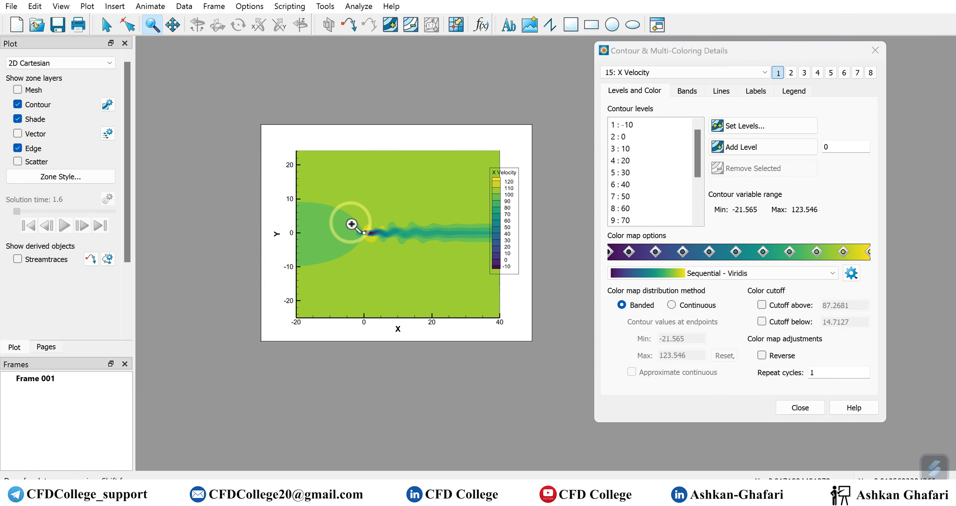
pyautogui.moveTo(347, 218); pyautogui.dragTo(384, 247)
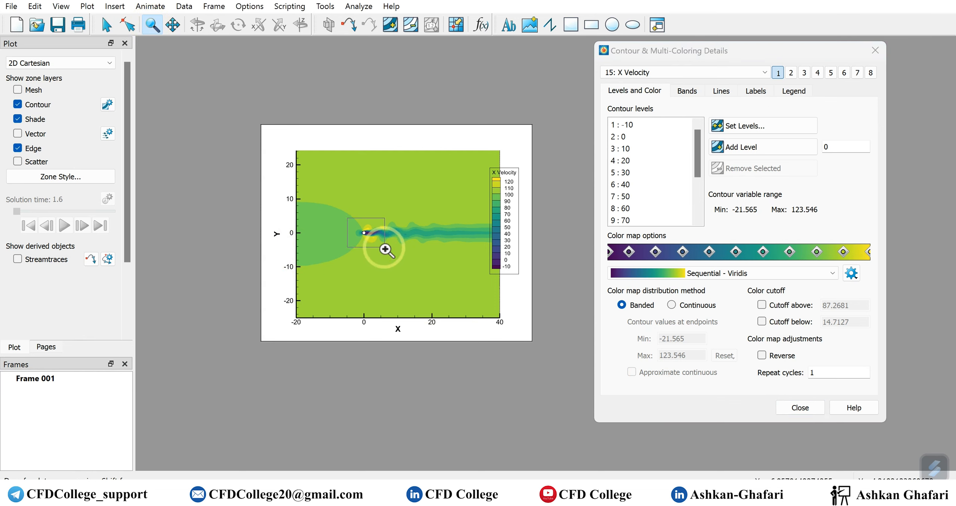
pyautogui.moveTo(384, 247); pyautogui.dragTo(384, 247)
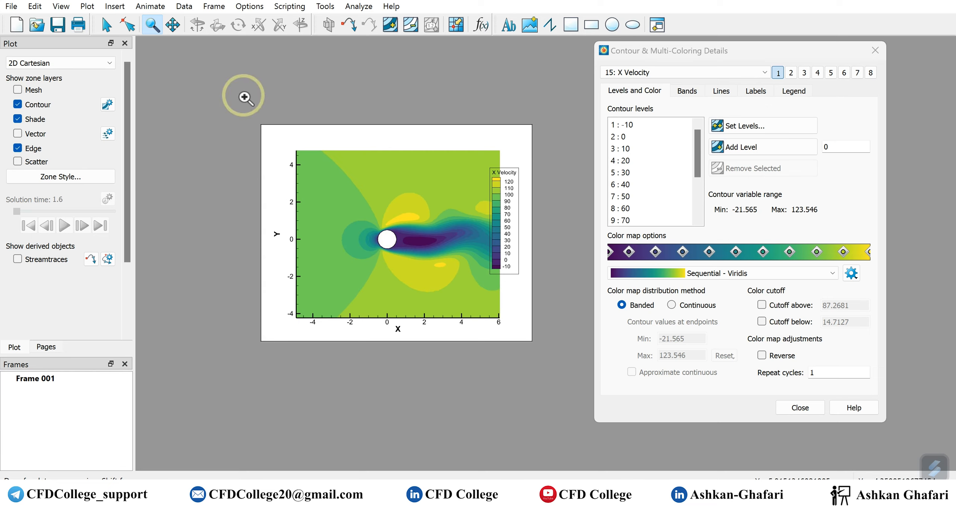
pyautogui.click(173, 25)
pyautogui.moveTo(385, 239); pyautogui.dragTo(357, 231)
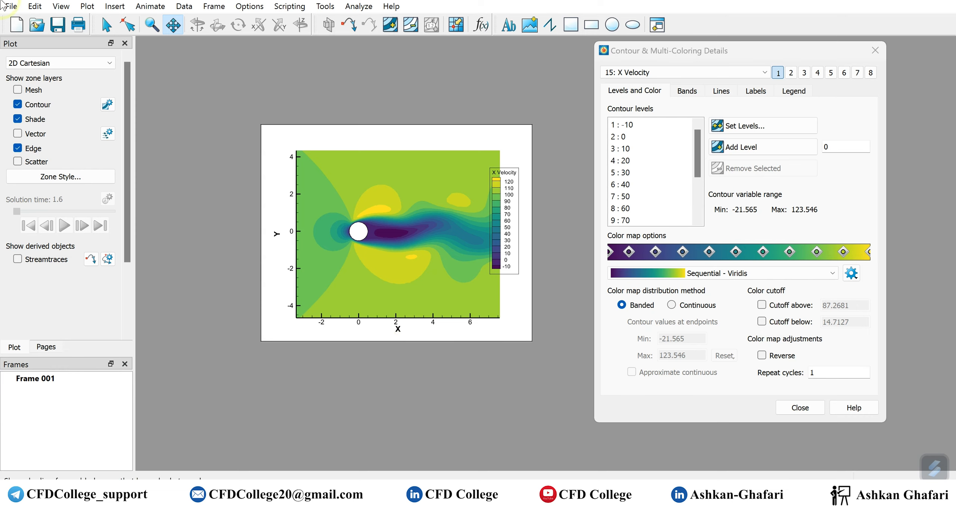
# - Hide both the X and Y axes of the contour plot
pyautogui.click(91, 6)
pyautogui.click(103, 22)
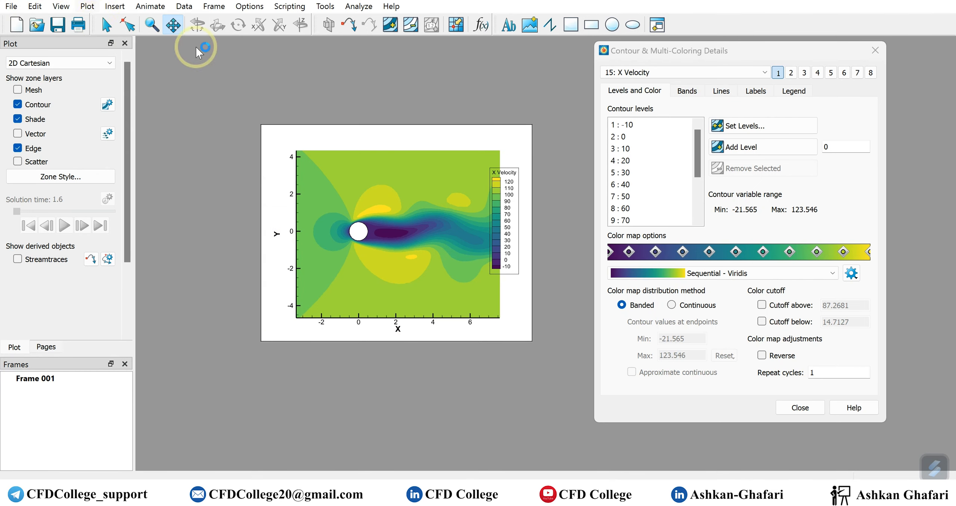
pyautogui.click(265, 132)
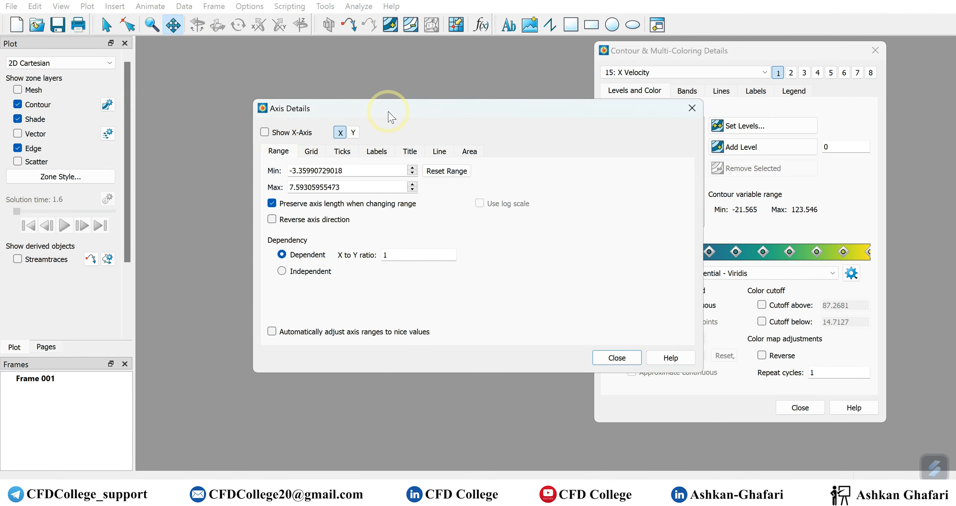
pyautogui.click(353, 133)
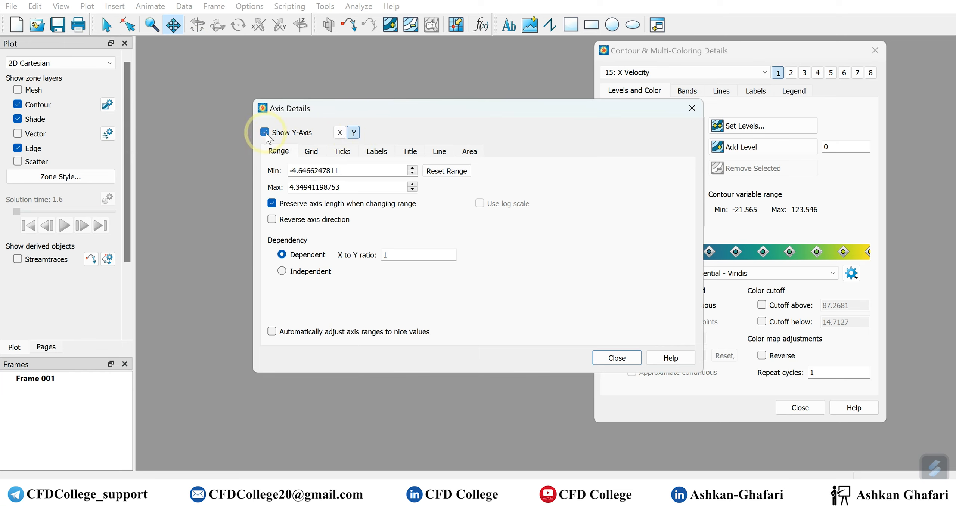
pyautogui.click(264, 132)
pyautogui.click(340, 133)
pyautogui.click(354, 133)
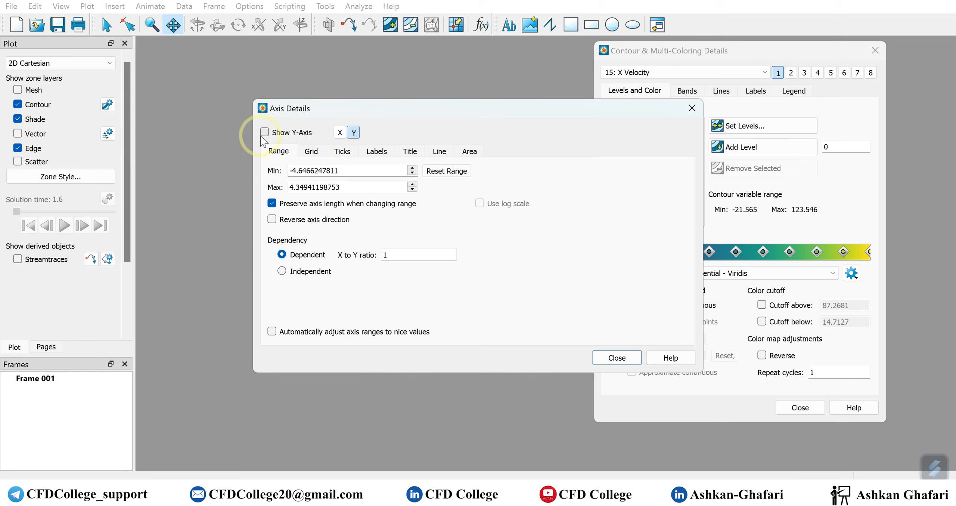
pyautogui.click(617, 357)
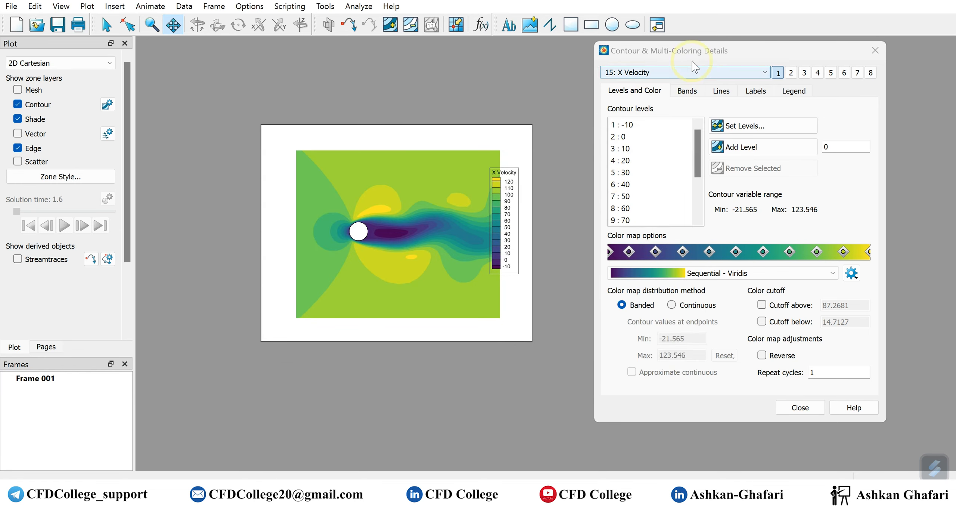
# - Browse the available color maps and try Diverging - Blue/Red on the X Velocity contour
pyautogui.moveTo(702, 53); pyautogui.dragTo(687, 50)
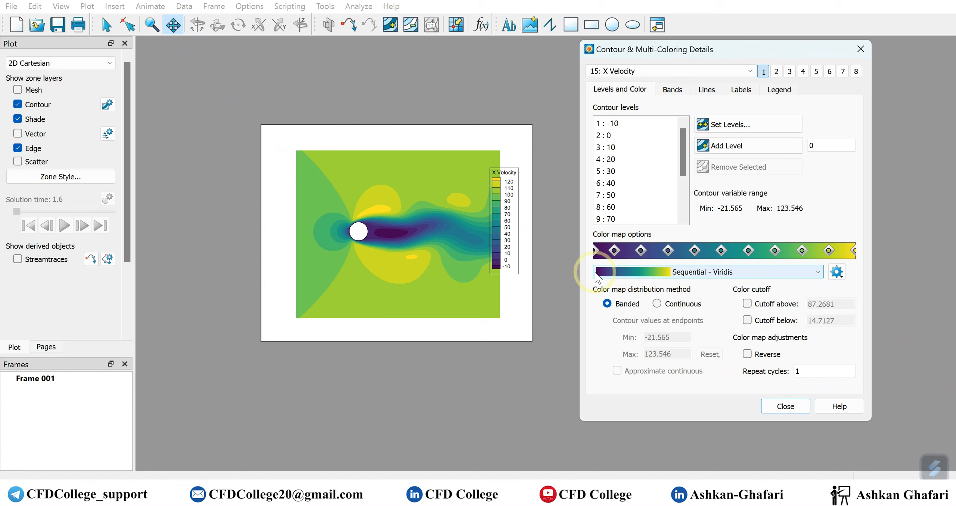
pyautogui.click(702, 275)
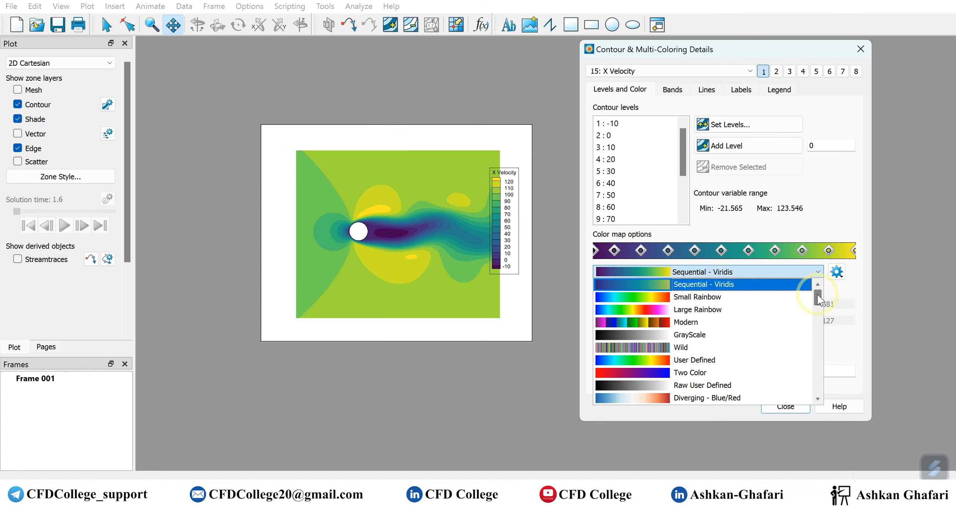
pyautogui.moveTo(813, 293); pyautogui.dragTo(817, 378)
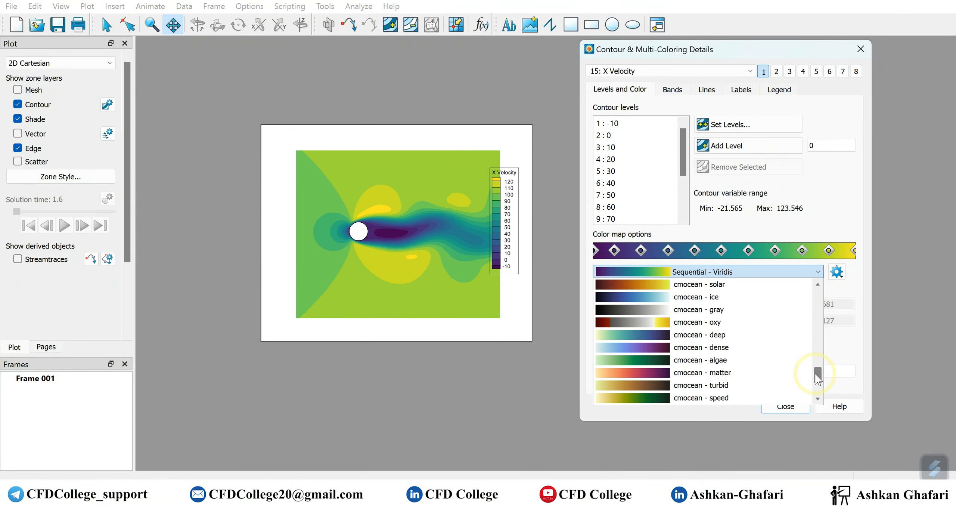
pyautogui.moveTo(815, 374); pyautogui.dragTo(812, 308)
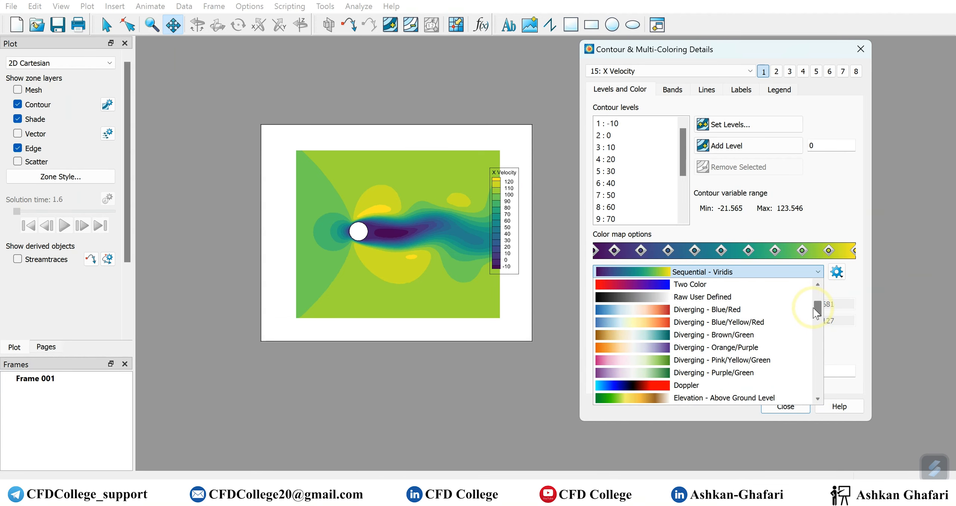
pyautogui.click(734, 310)
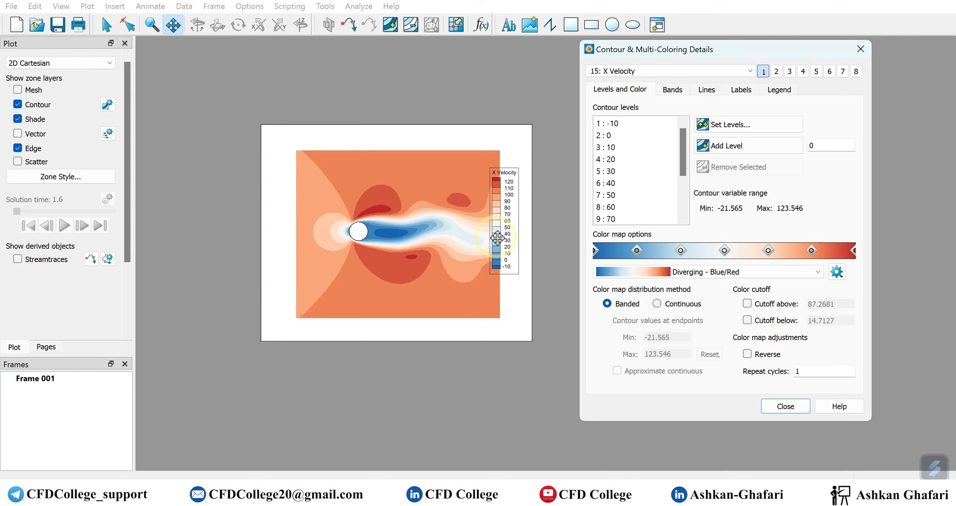
# - Set the contour's color map to Small Rainbow
pyautogui.click(719, 272)
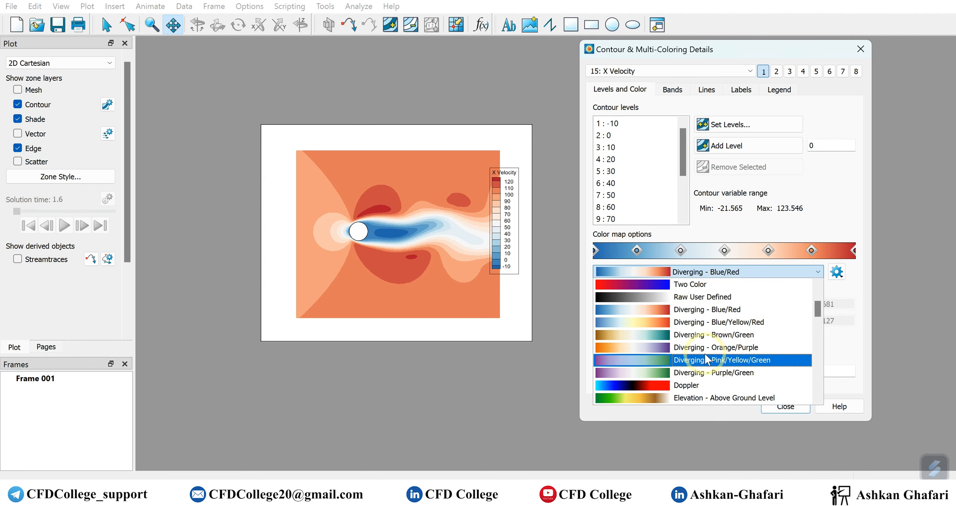
pyautogui.scroll(2, 705, 364)
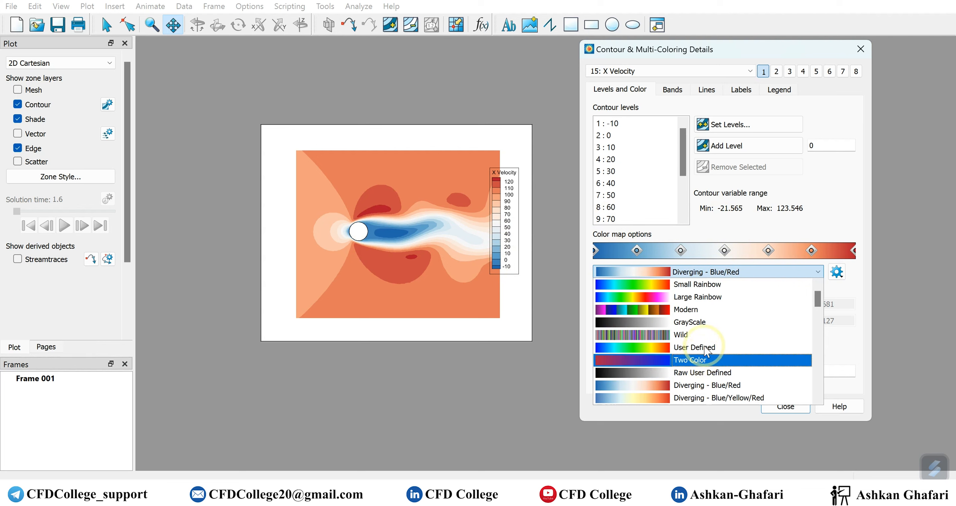
pyautogui.click(707, 284)
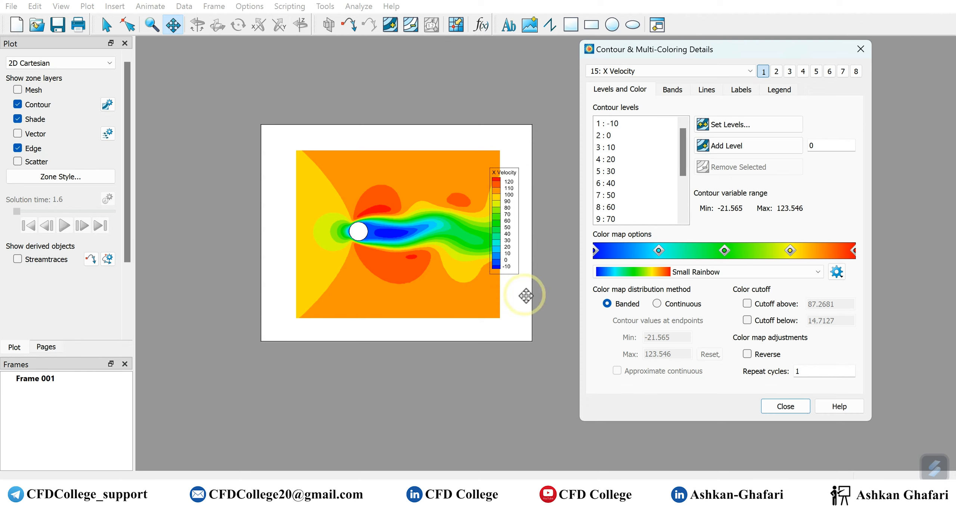
# - Compare the Continuous and Banded color map distribution methods on the X Velocity contour, finishing on Banded
pyautogui.click(658, 304)
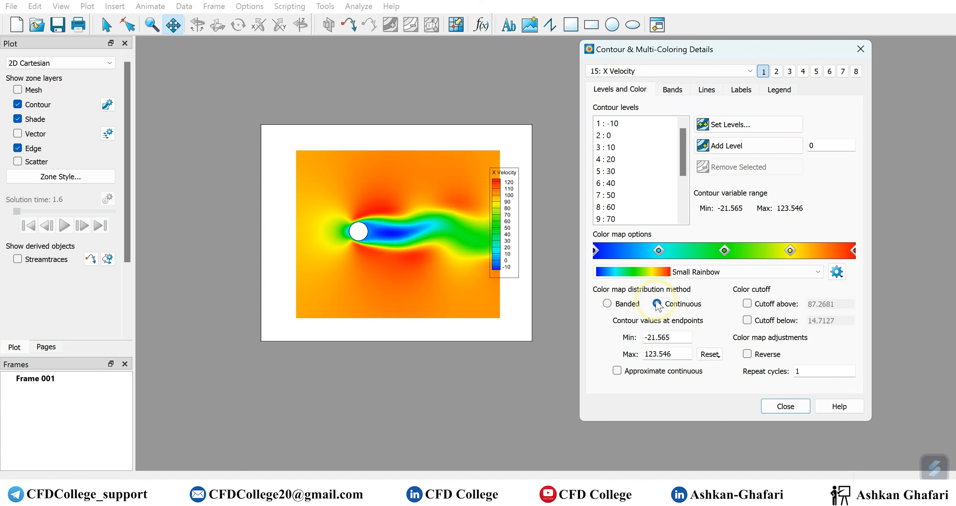
pyautogui.click(618, 304)
pyautogui.click(657, 304)
pyautogui.click(607, 303)
pyautogui.click(658, 305)
pyautogui.click(607, 303)
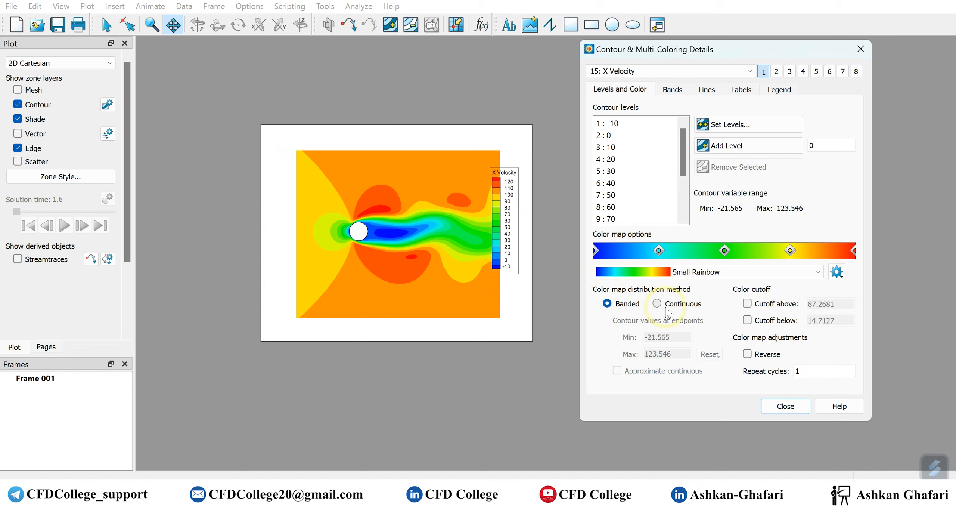
pyautogui.click(667, 310)
pyautogui.click(617, 309)
pyautogui.click(669, 310)
pyautogui.click(617, 310)
pyautogui.click(668, 309)
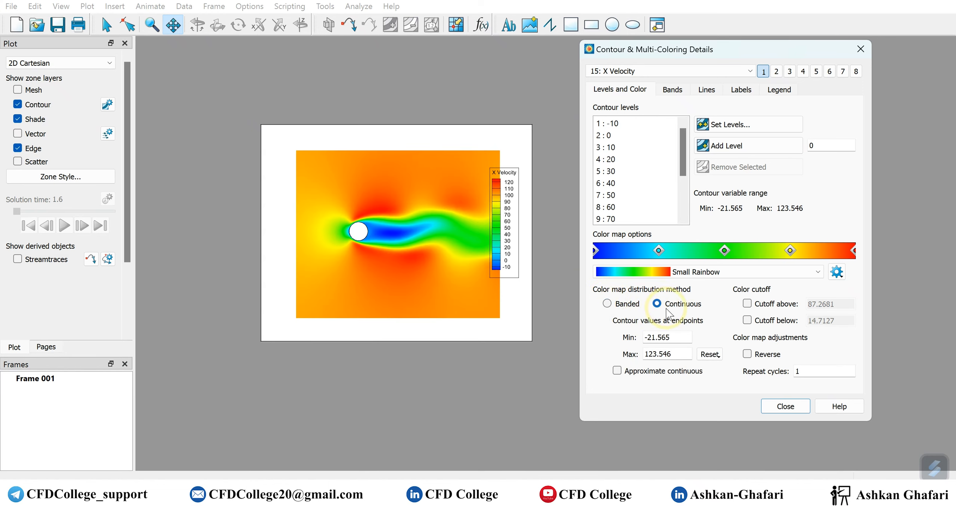
pyautogui.click(620, 315)
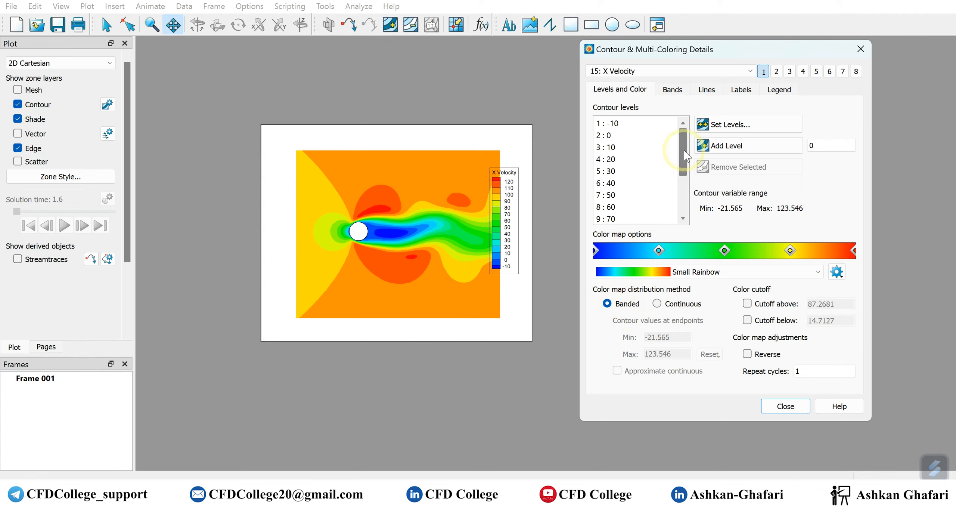
# - Examine the list of contour levels from the first entry to the last
pyautogui.moveTo(681, 153); pyautogui.dragTo(681, 173)
pyautogui.click(610, 124)
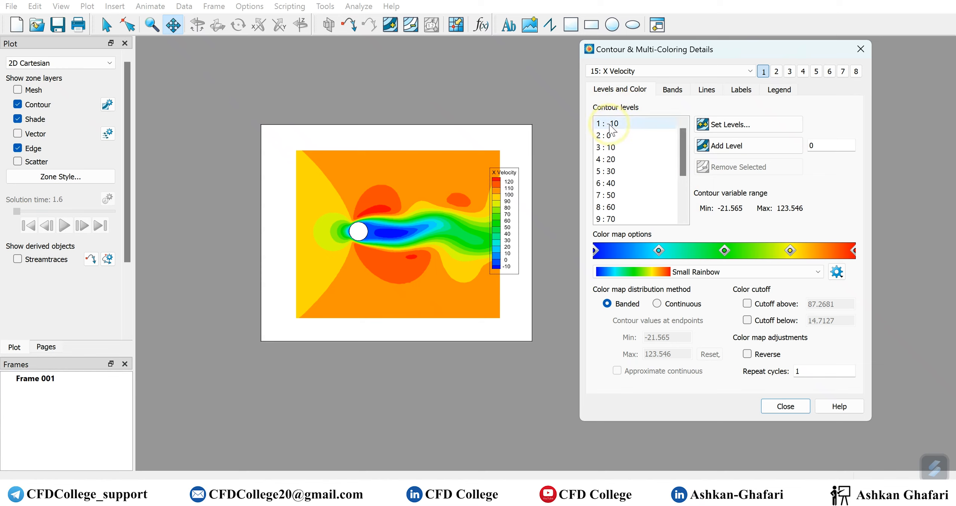
pyautogui.moveTo(683, 151); pyautogui.dragTo(682, 189)
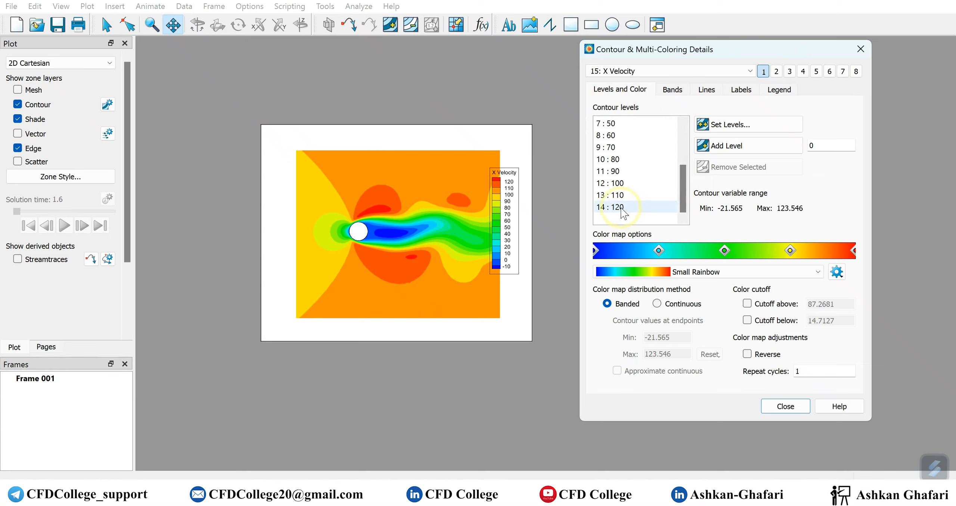
# - Switch the color map distribution to Continuous and reset its endpoint values to the contour variable min/max
pyautogui.moveTo(683, 204); pyautogui.dragTo(682, 164)
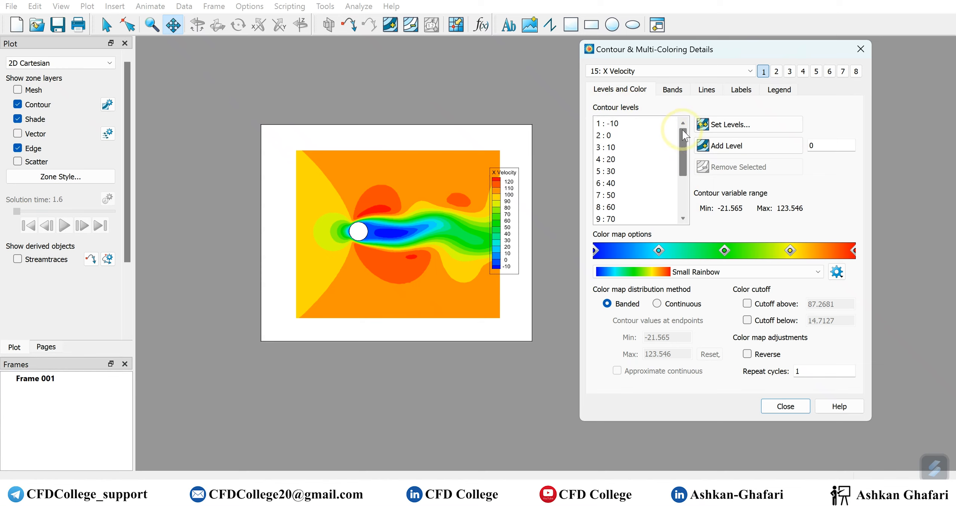
pyautogui.click(660, 305)
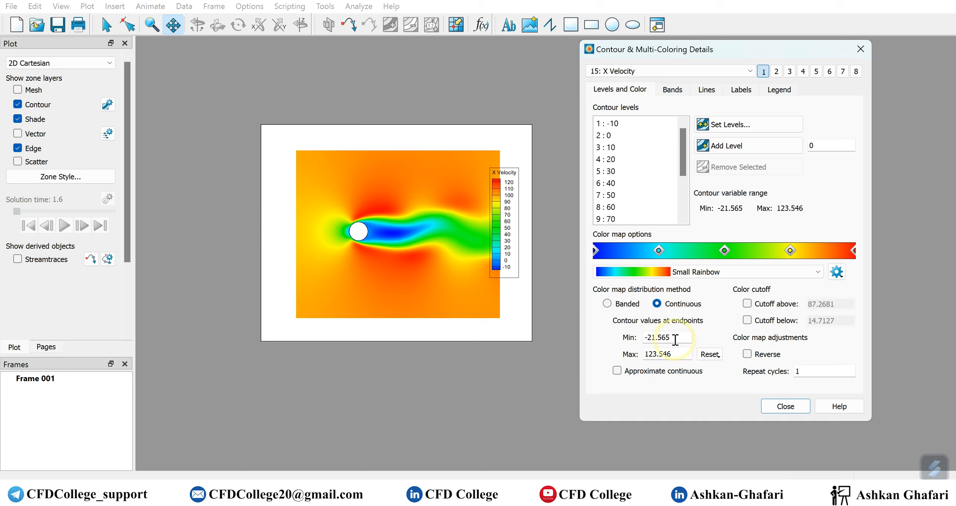
pyautogui.moveTo(672, 338); pyautogui.dragTo(646, 341)
pyautogui.click(709, 354)
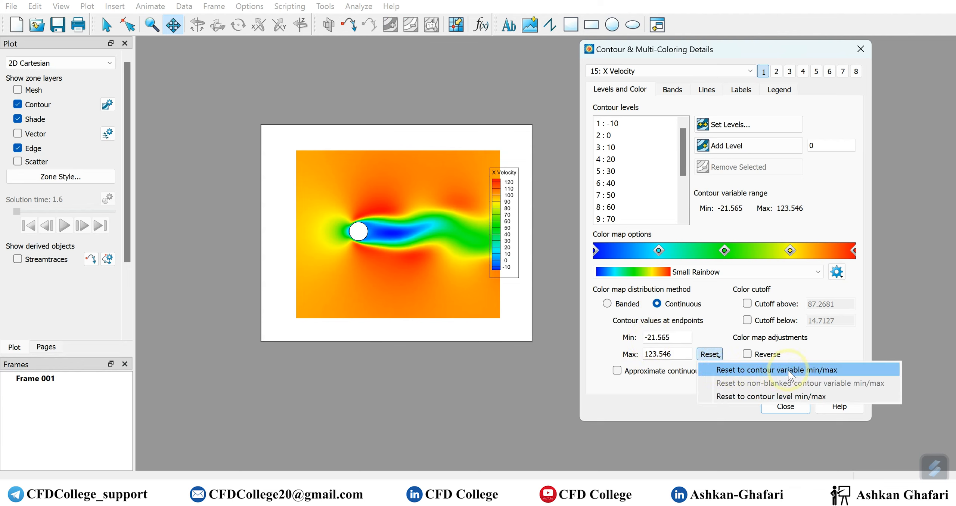
pyautogui.click(818, 371)
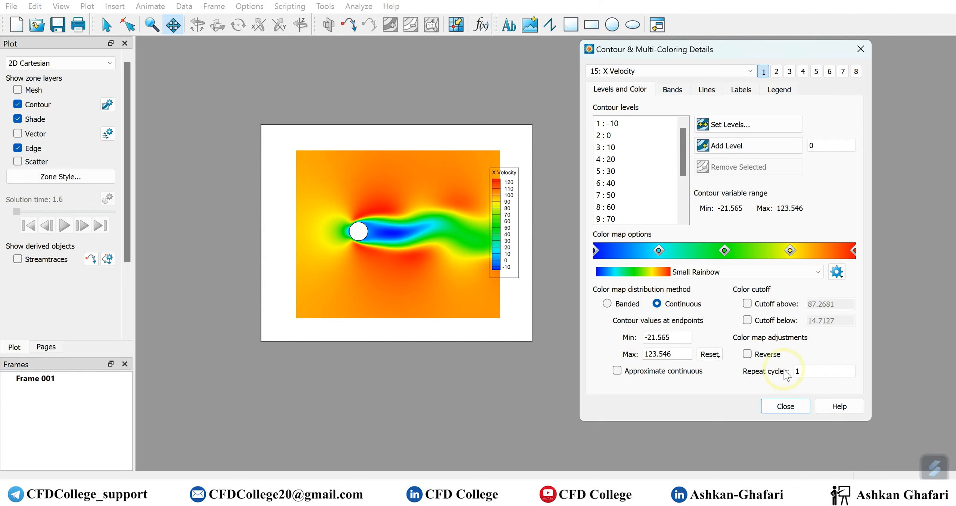
# - Reset the endpoint values to the contour level min/max and return the color map distribution to Banded
pyautogui.click(714, 358)
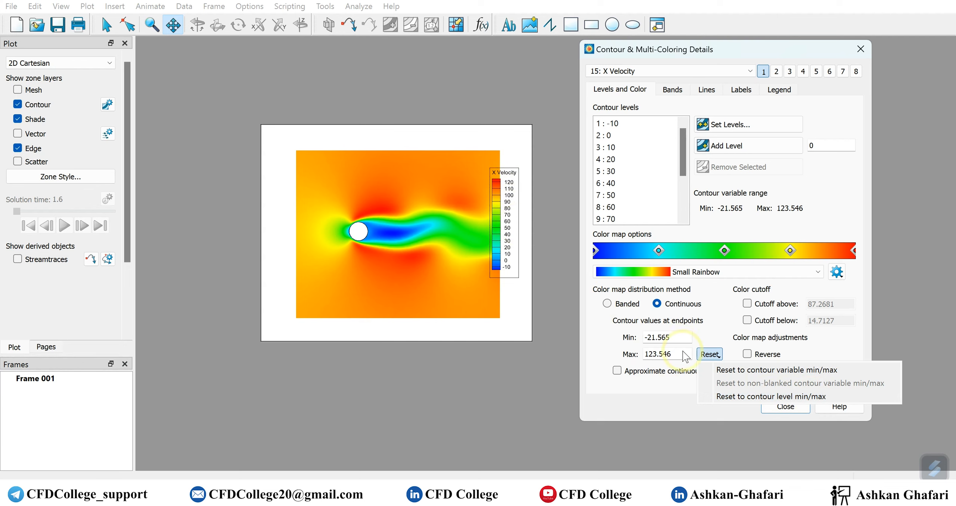
pyautogui.click(745, 395)
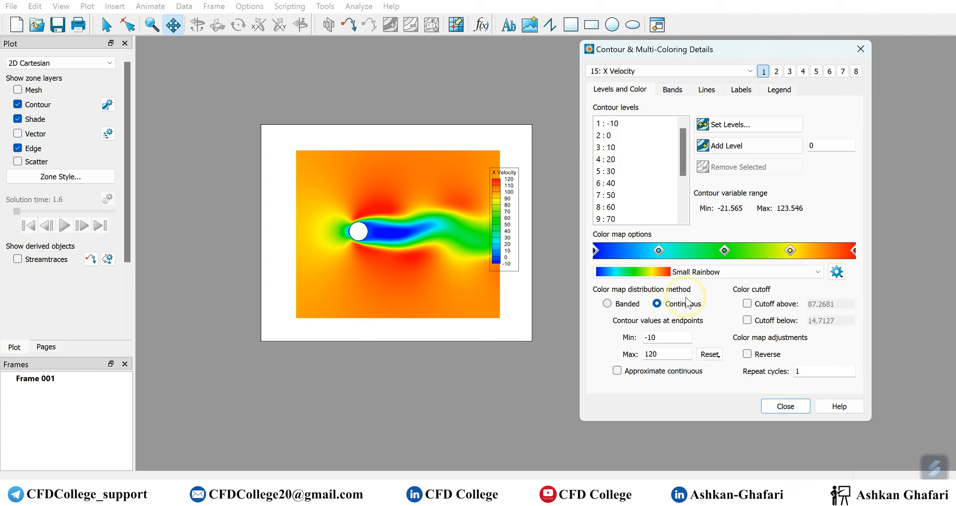
pyautogui.click(607, 304)
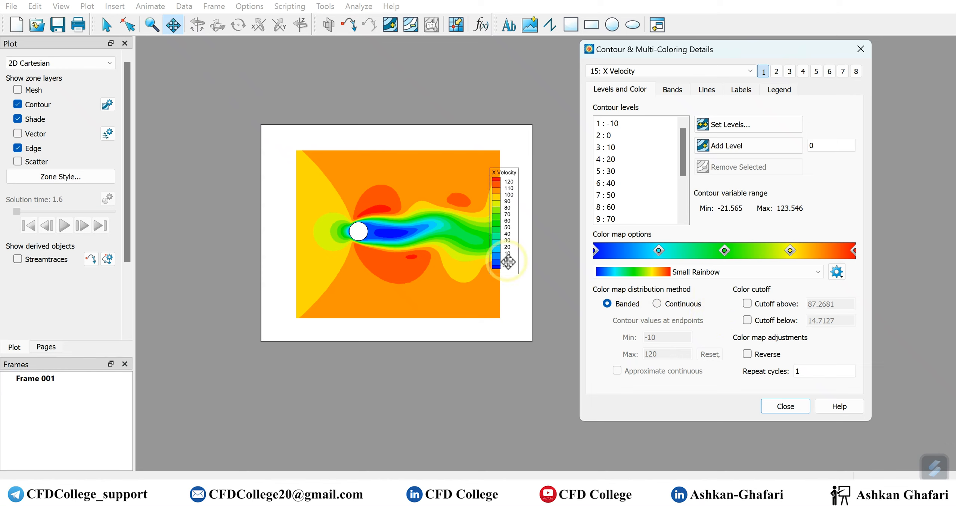
# - Preview the color map reversed and restore its direction, and cut off contour colors below 20
pyautogui.click(748, 354)
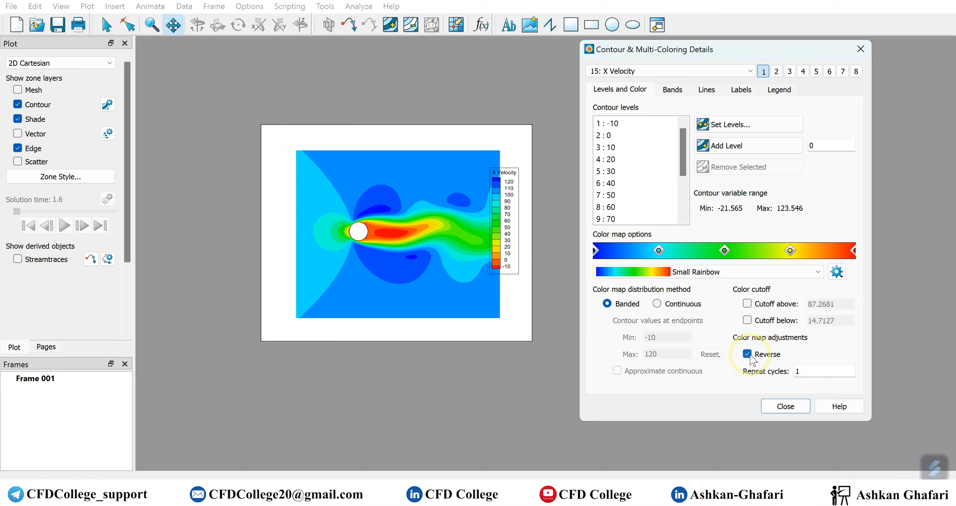
pyautogui.click(748, 354)
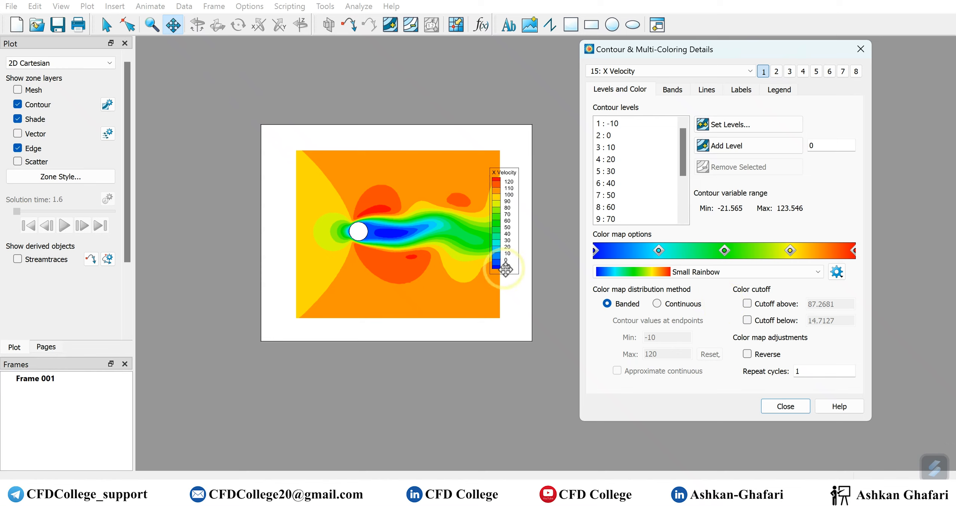
pyautogui.click(748, 320)
pyautogui.doubleClick(820, 320)
pyautogui.write('20')
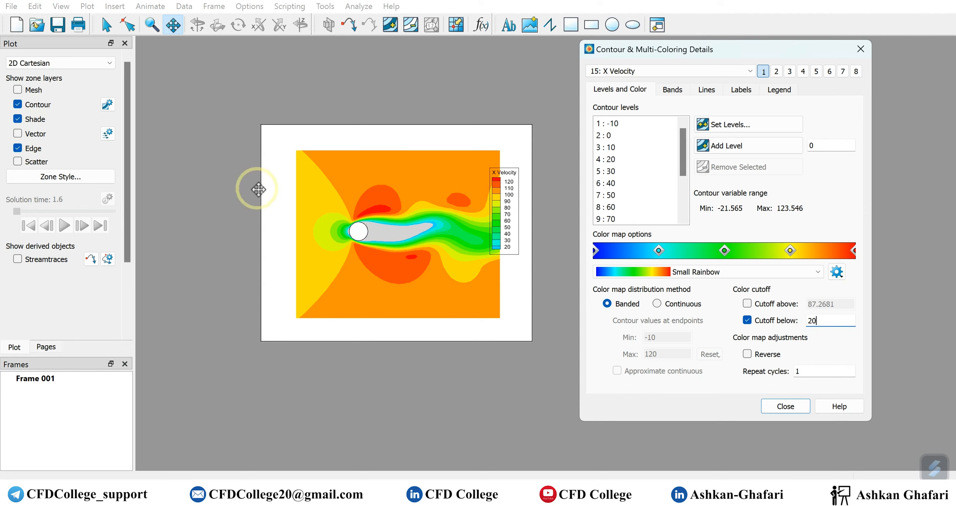
# - Compare the cut-off region with the Shade layer on and off, finishing with Shade off, and disable the lower color cutoff
pyautogui.click(18, 121)
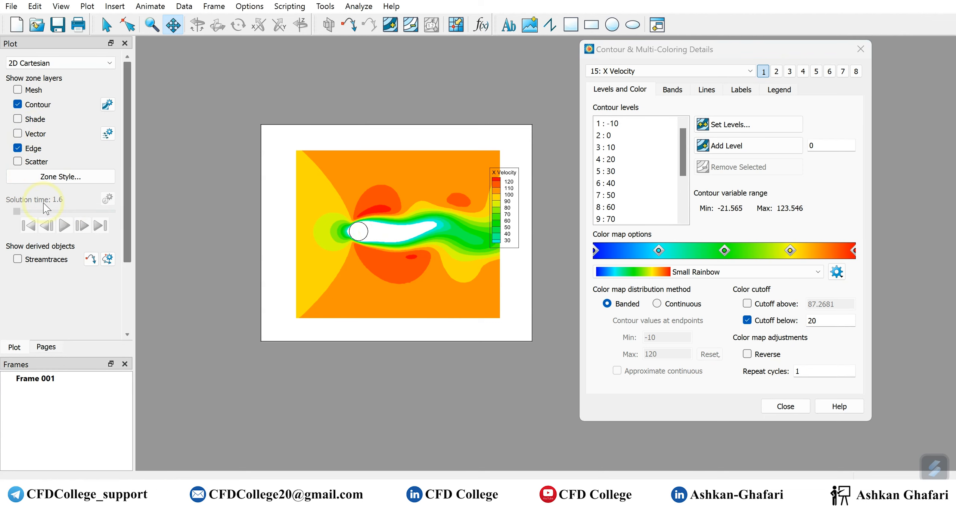
pyautogui.click(18, 119)
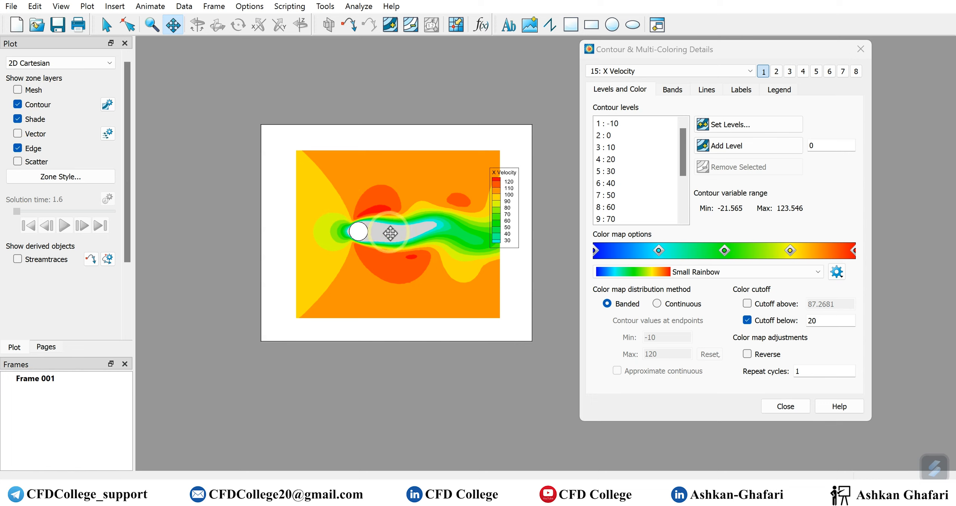
pyautogui.click(18, 119)
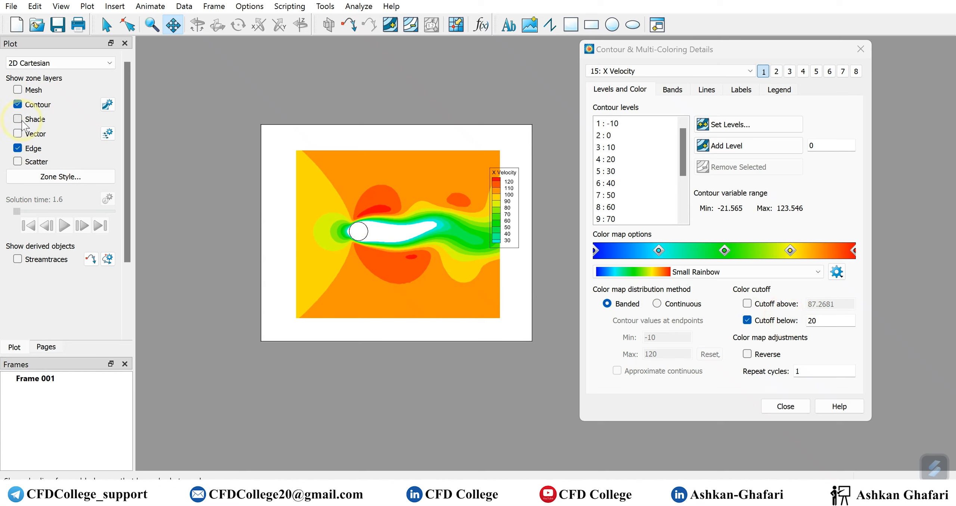
pyautogui.click(747, 320)
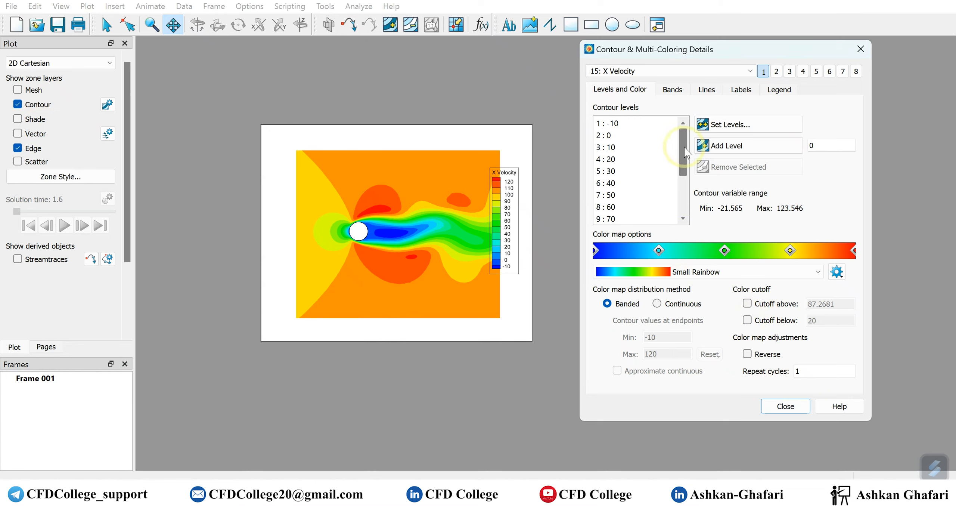
# - Select every entry in the contour levels list and remove them all
pyautogui.moveTo(684, 162)
pyautogui.mouseDown()
pyautogui.moveTo(684, 205)
pyautogui.moveTo(685, 161)
pyautogui.mouseUp()
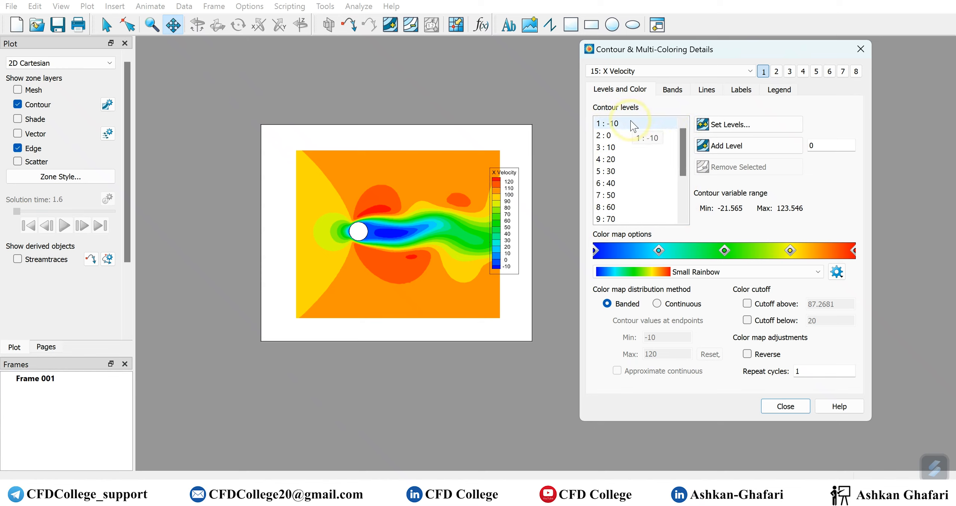
pyautogui.moveTo(682, 145); pyautogui.dragTo(677, 125)
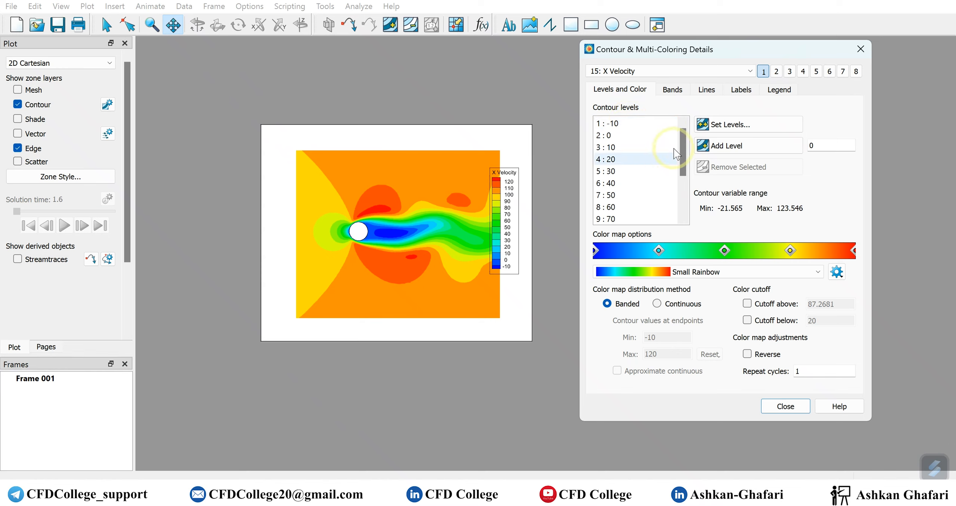
pyautogui.moveTo(638, 127); pyautogui.dragTo(648, 254)
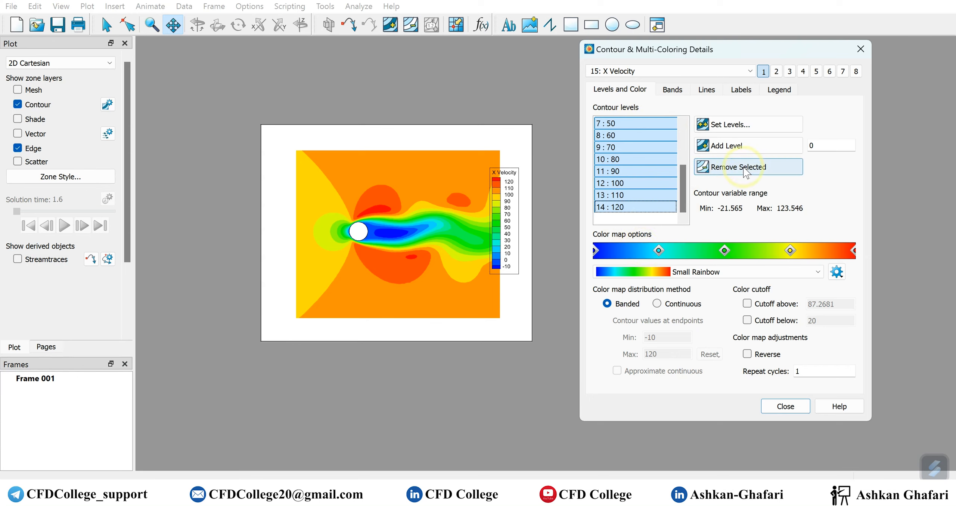
pyautogui.click(760, 171)
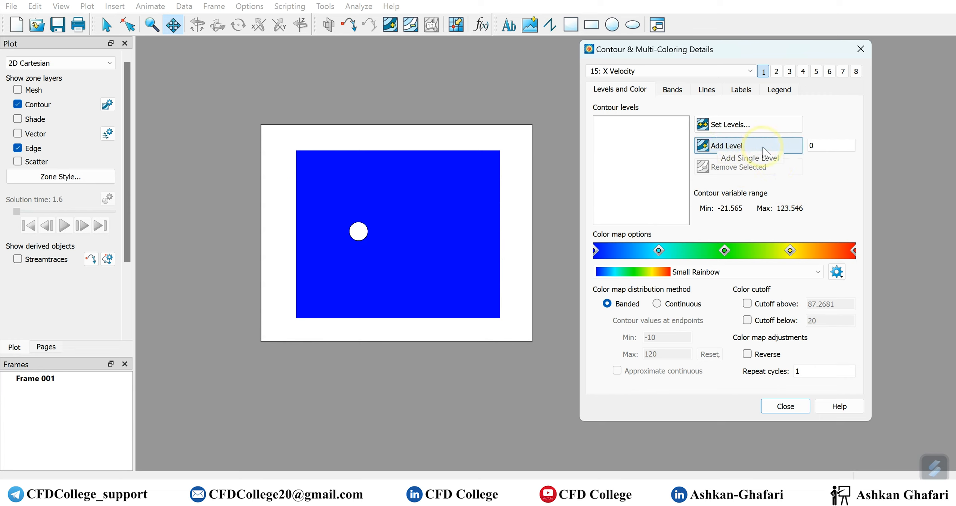
# - Add individual contour levels at 0, 10, 30, 70 and 120
pyautogui.click(793, 149)
pyautogui.doubleClick(808, 146)
pyautogui.write('10')
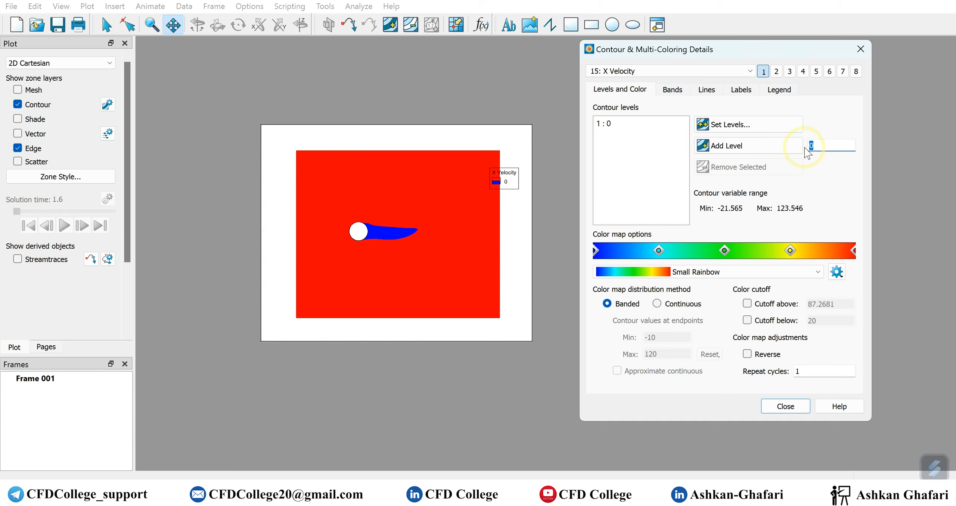
pyautogui.click(739, 149)
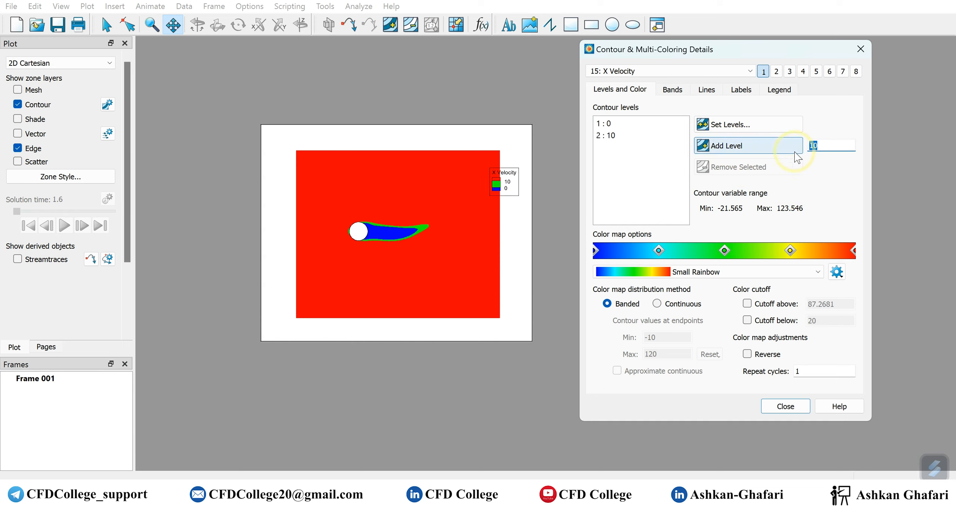
pyautogui.write('30')
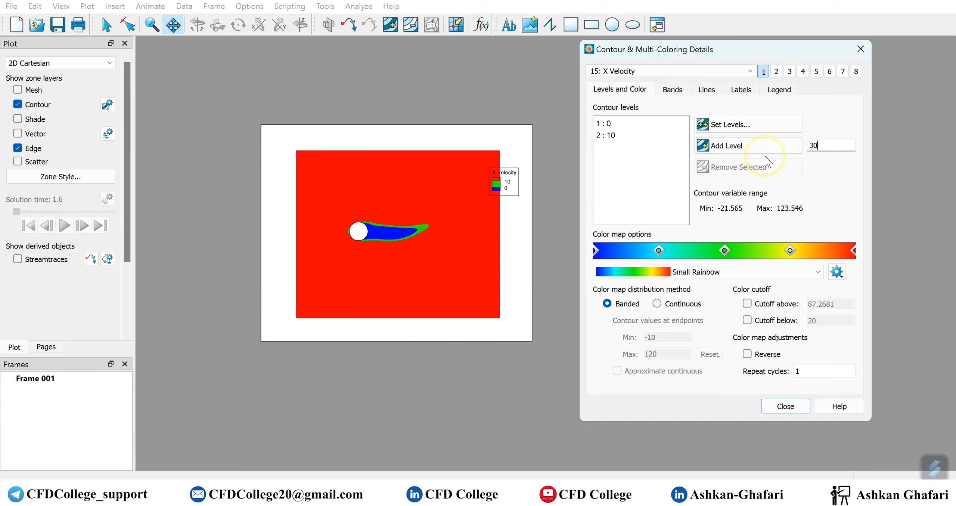
pyautogui.click(779, 150)
pyautogui.doubleClick(810, 145)
pyautogui.write('70')
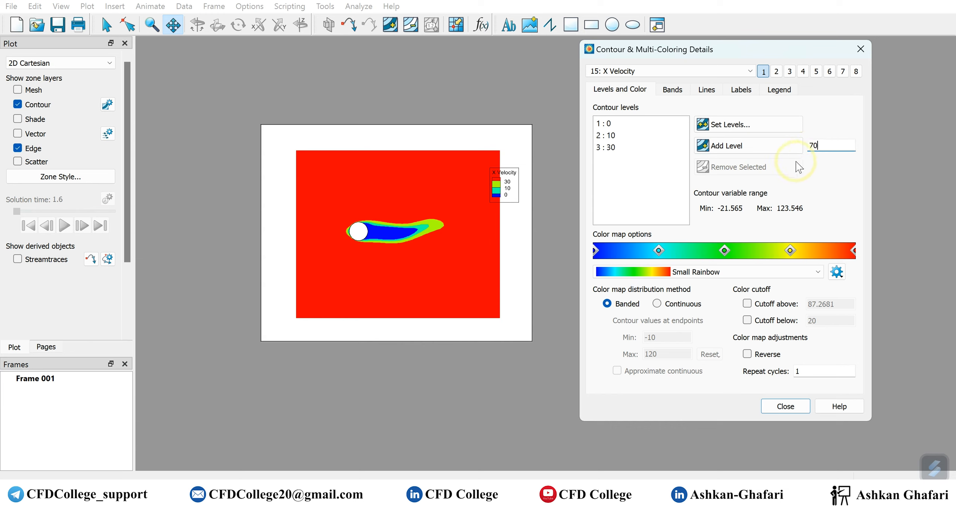
pyautogui.click(747, 146)
pyautogui.doubleClick(832, 147)
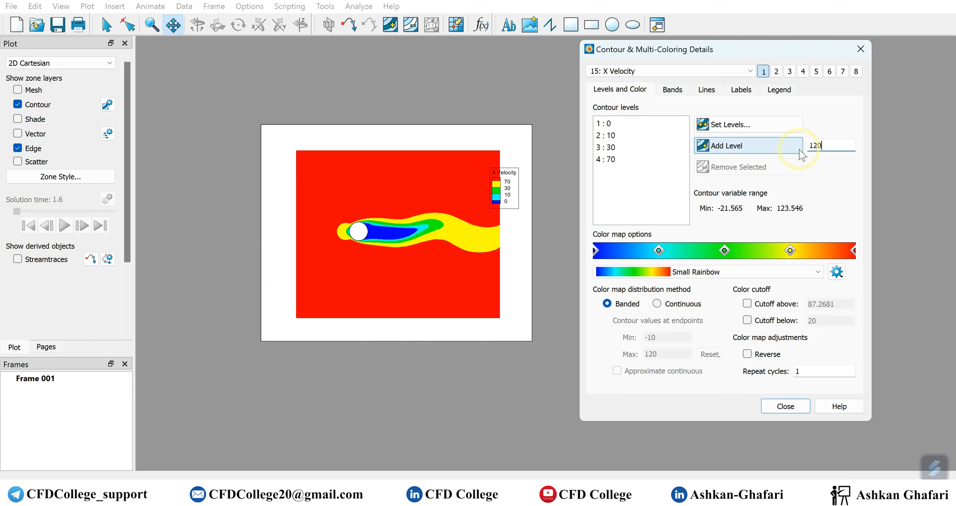
pyautogui.click(734, 153)
# - Remove the individually added levels and generate approximate levels for nice values, with the number of levels set to 11
pyautogui.moveTo(612, 123); pyautogui.dragTo(635, 171)
pyautogui.click(743, 173)
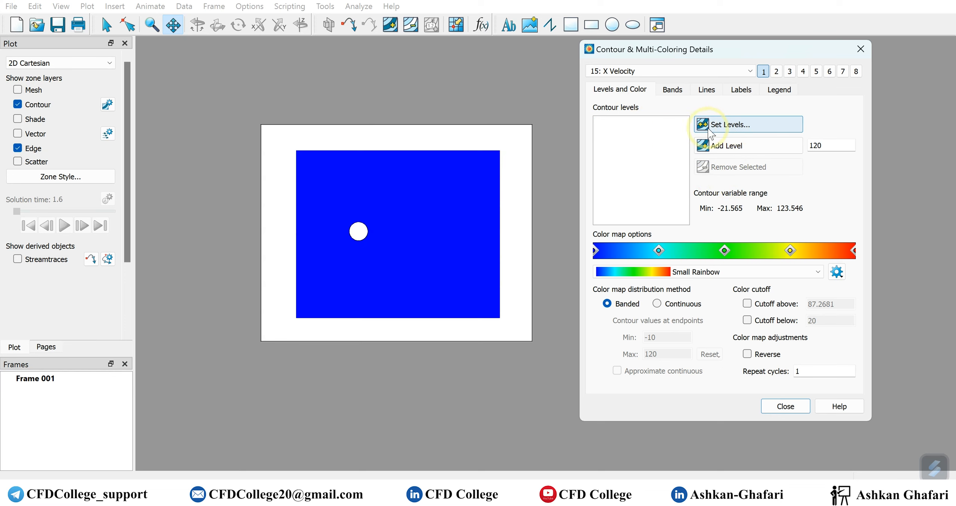
pyautogui.click(720, 129)
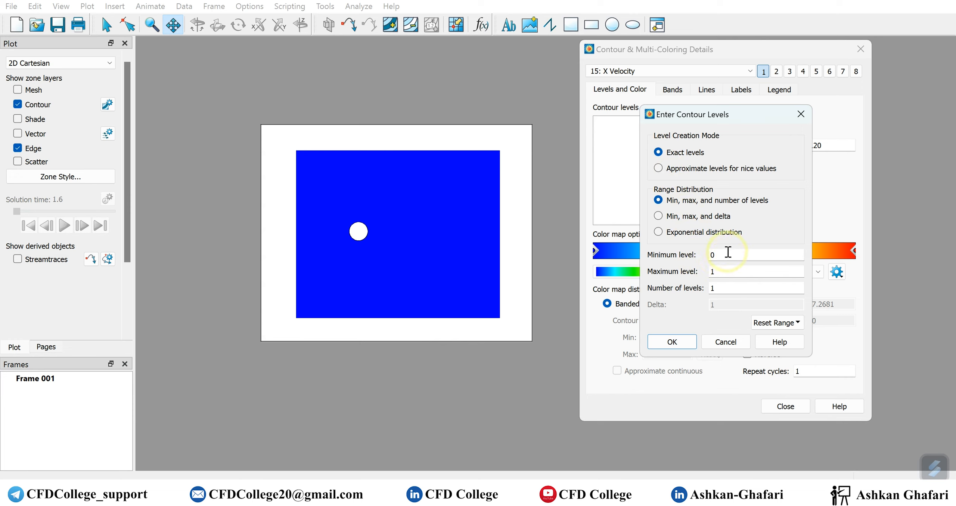
pyautogui.click(659, 168)
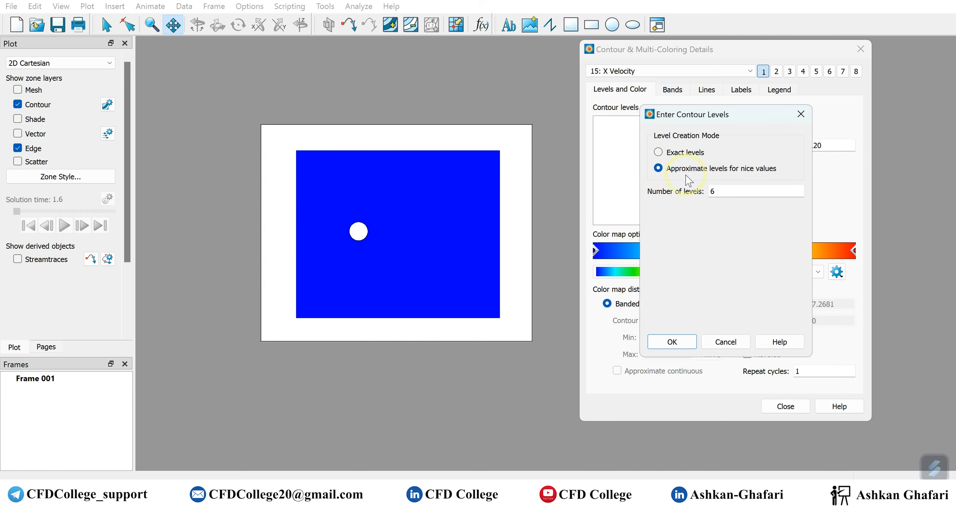
pyautogui.click(719, 190)
pyautogui.click(720, 192)
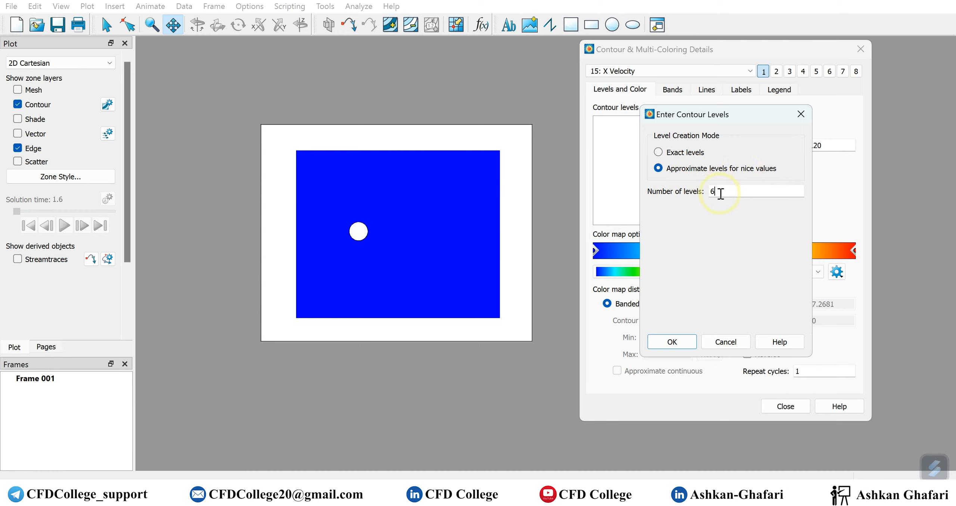
pyautogui.write('11')
pyautogui.click(672, 341)
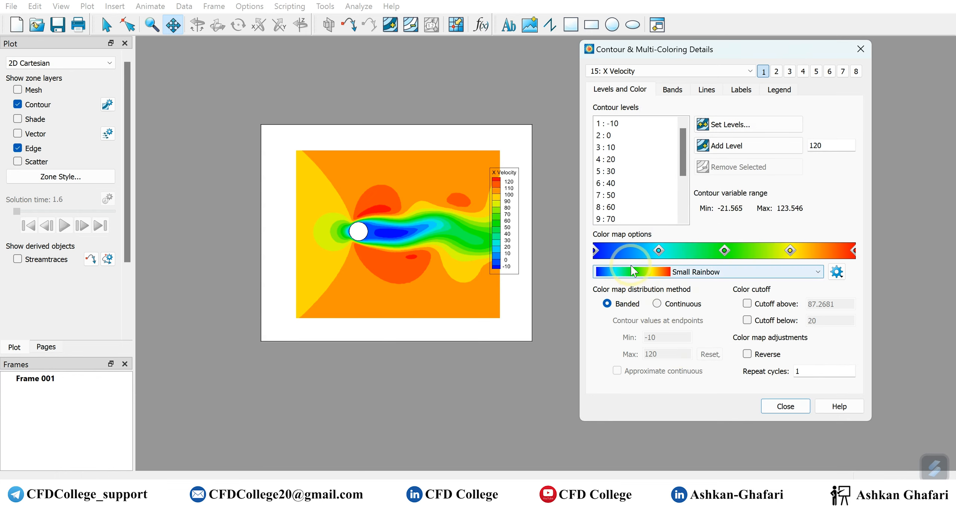
# - Clear all the generated nice-value contour levels from the list
pyautogui.moveTo(683, 140)
pyautogui.mouseDown()
pyautogui.moveTo(681, 202)
pyautogui.moveTo(681, 137)
pyautogui.moveTo(688, 197)
pyautogui.moveTo(683, 124)
pyautogui.mouseUp()
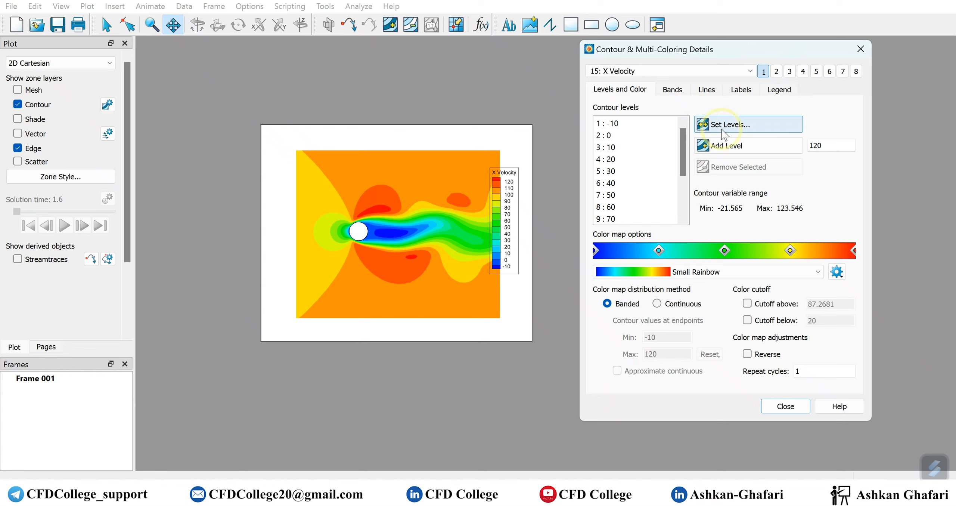
pyautogui.click(607, 124)
pyautogui.moveTo(614, 157); pyautogui.dragTo(613, 224)
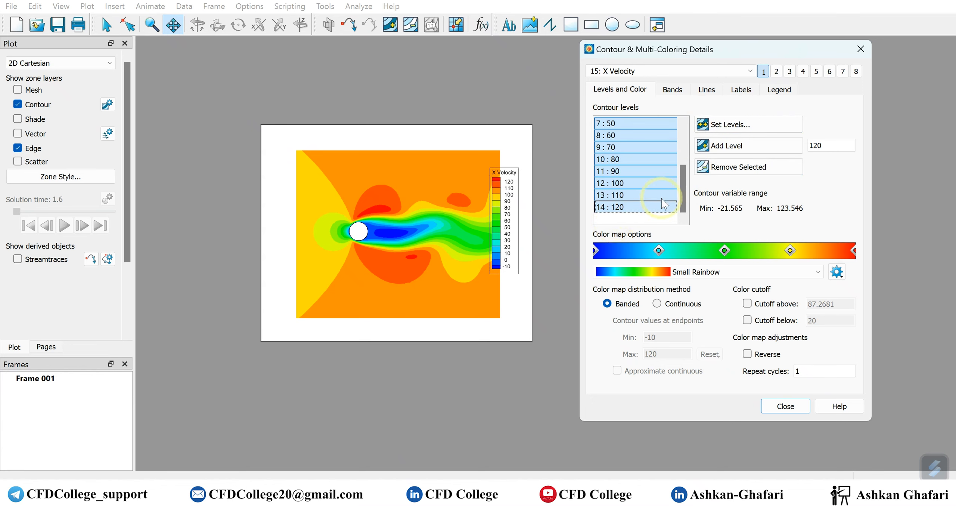
pyautogui.click(714, 167)
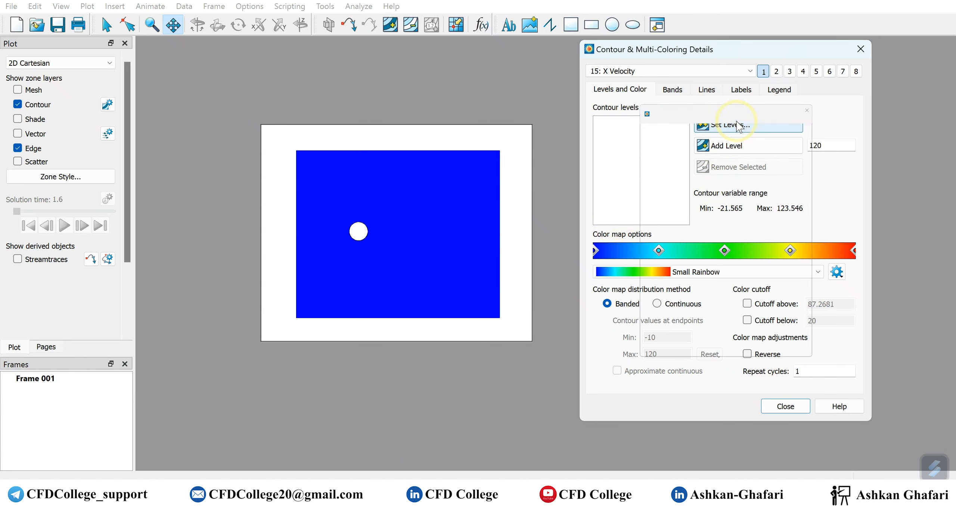
# - Create exact contour levels from a minimum of 0 to a maximum of 130, spaced 10 apart
pyautogui.click(733, 124)
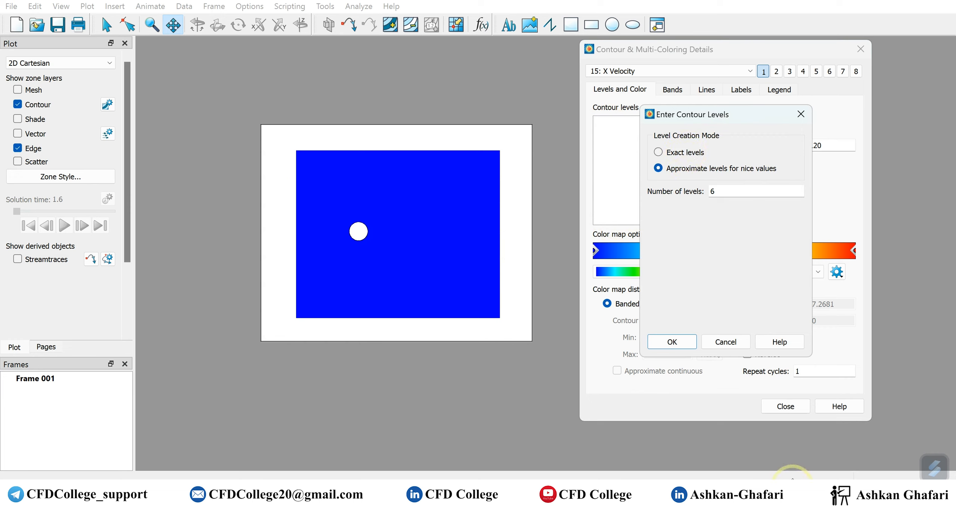
pyautogui.click(693, 153)
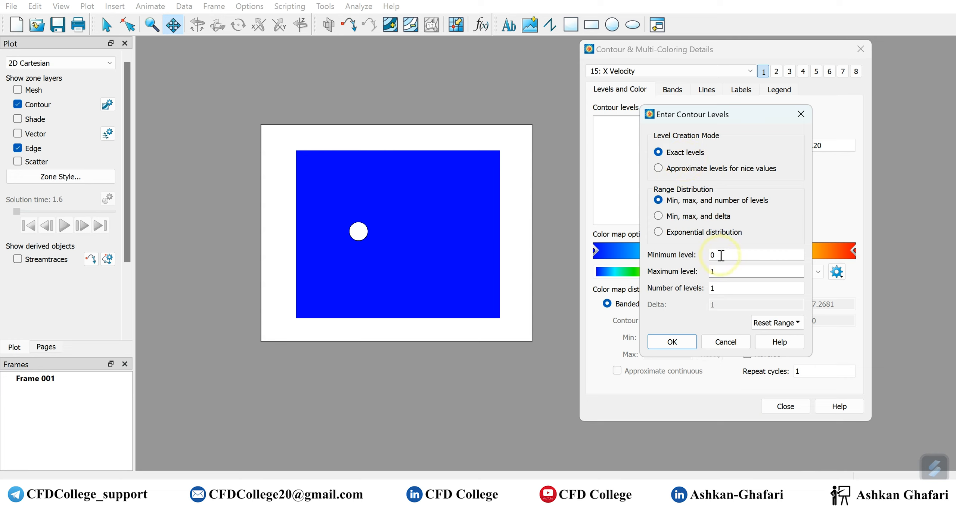
pyautogui.moveTo(721, 255); pyautogui.dragTo(687, 257)
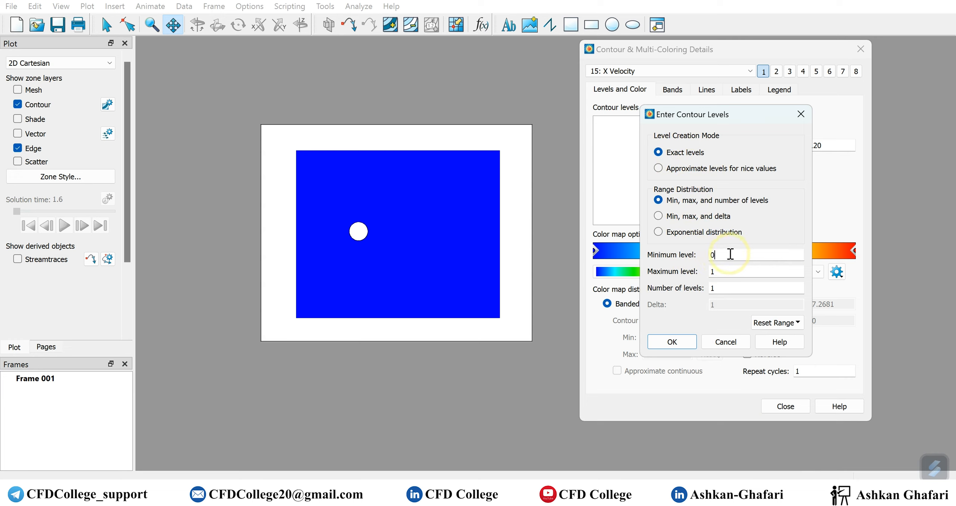
pyautogui.click(718, 256)
pyautogui.click(722, 270)
pyautogui.click(720, 291)
pyautogui.click(677, 346)
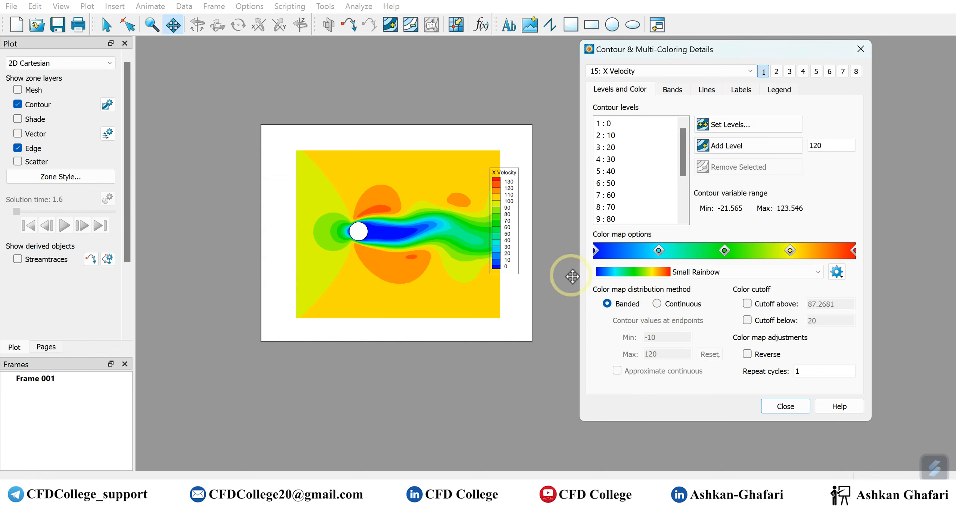
# - Review the full list of X Velocity contour levels, select all of them and remove them
pyautogui.moveTo(680, 170); pyautogui.dragTo(679, 215)
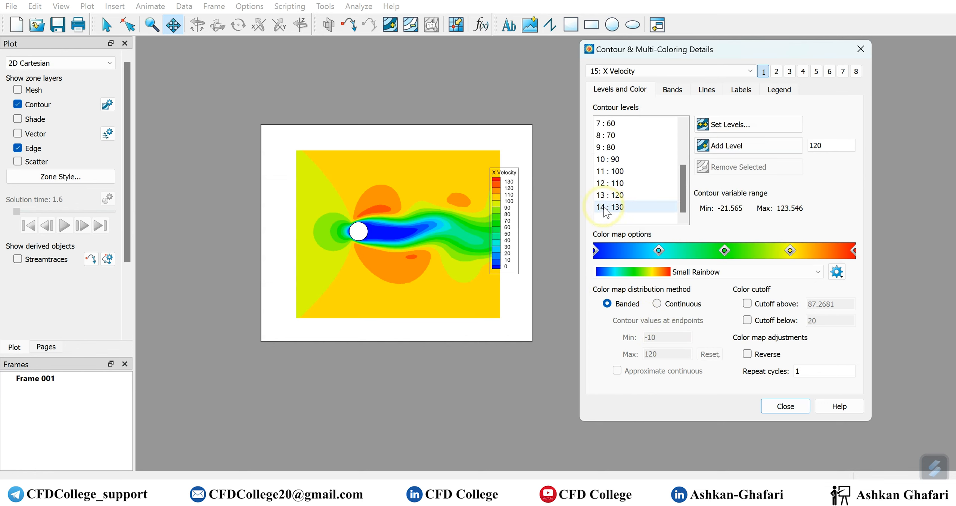
pyautogui.scroll(2, 611, 183)
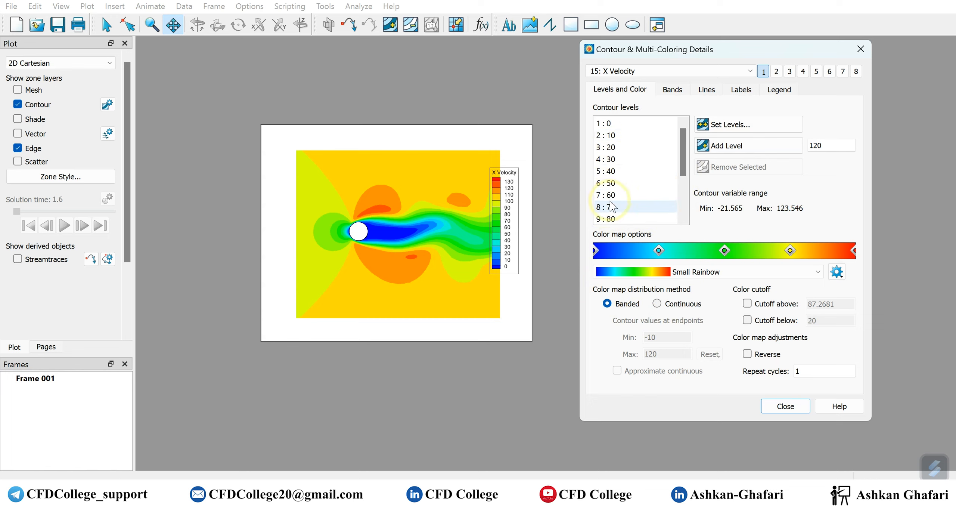
pyautogui.scroll(-2, 607, 157)
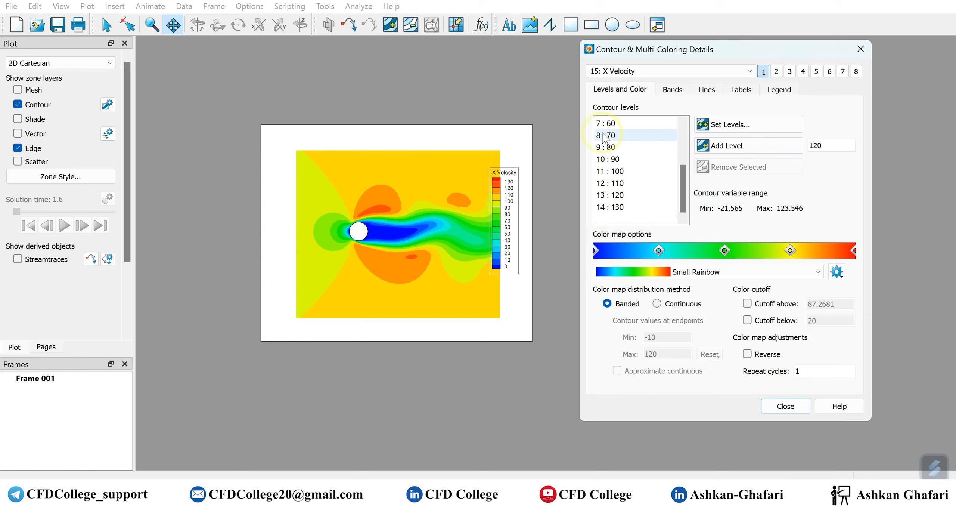
pyautogui.moveTo(609, 206); pyautogui.dragTo(638, 111)
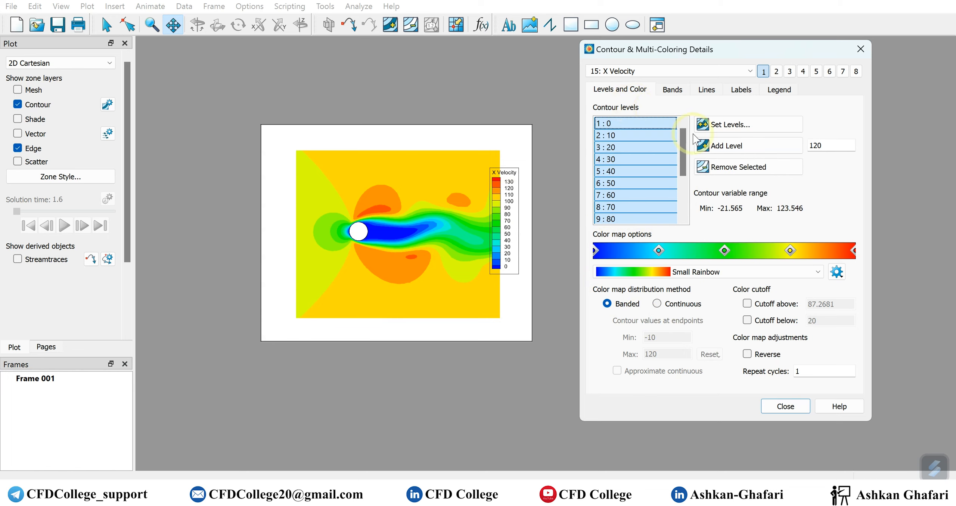
pyautogui.click(738, 167)
# - Create 15 exact contour levels from a minimum of -10 to a maximum of 130
pyautogui.click(732, 125)
pyautogui.doubleClick(714, 255)
pyautogui.write('-')
pyautogui.click(719, 272)
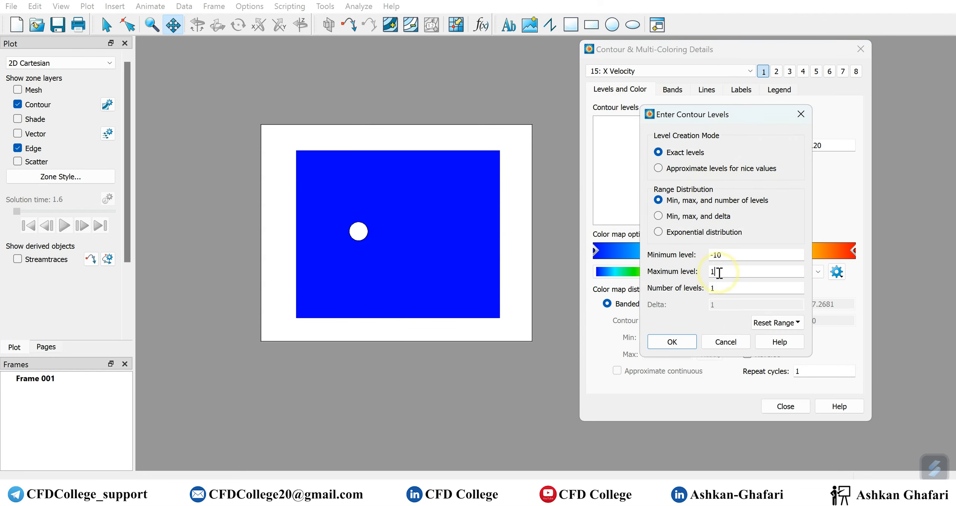
pyautogui.click(722, 288)
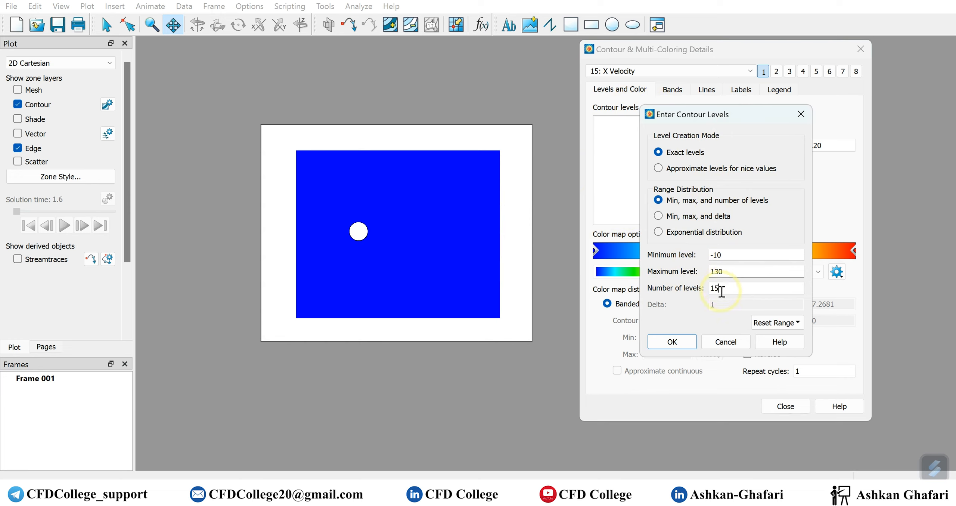
pyautogui.click(687, 343)
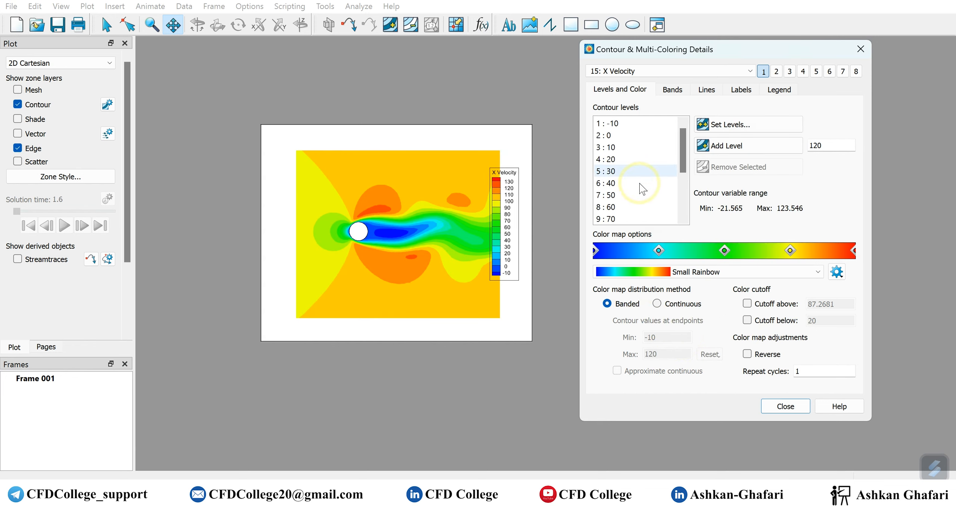
pyautogui.scroll(-2, 636, 182)
pyautogui.scroll(2, 637, 167)
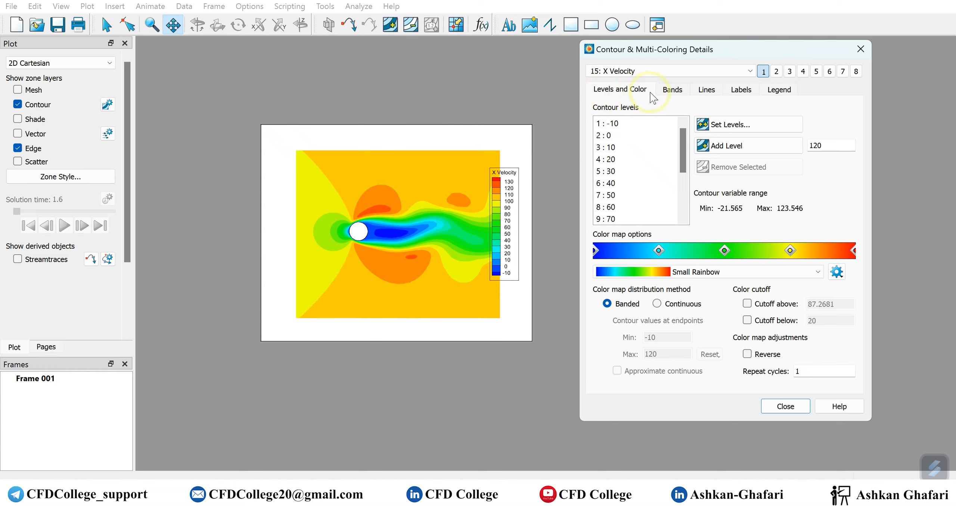
# - Select the contour legend in the plot and set its alignment to horizontal
pyautogui.click(667, 91)
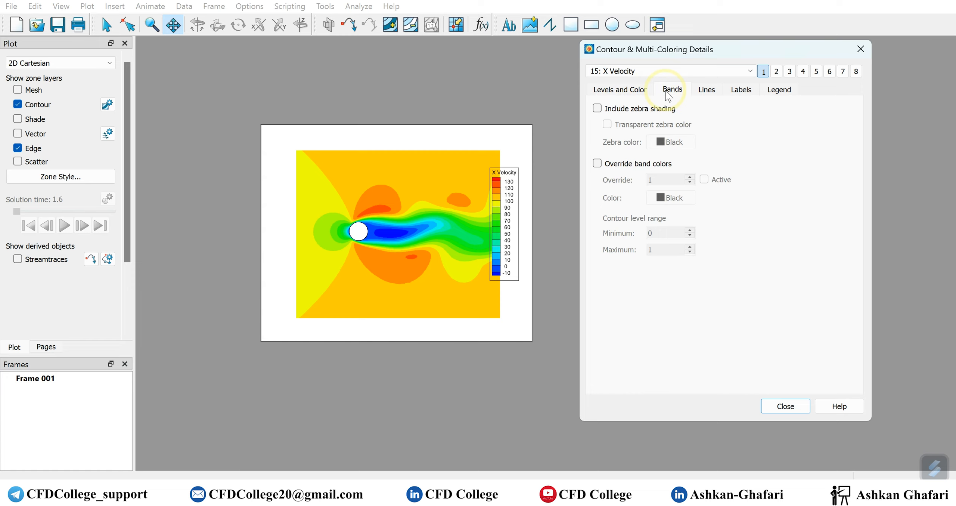
pyautogui.click(714, 90)
pyautogui.click(739, 92)
pyautogui.click(776, 98)
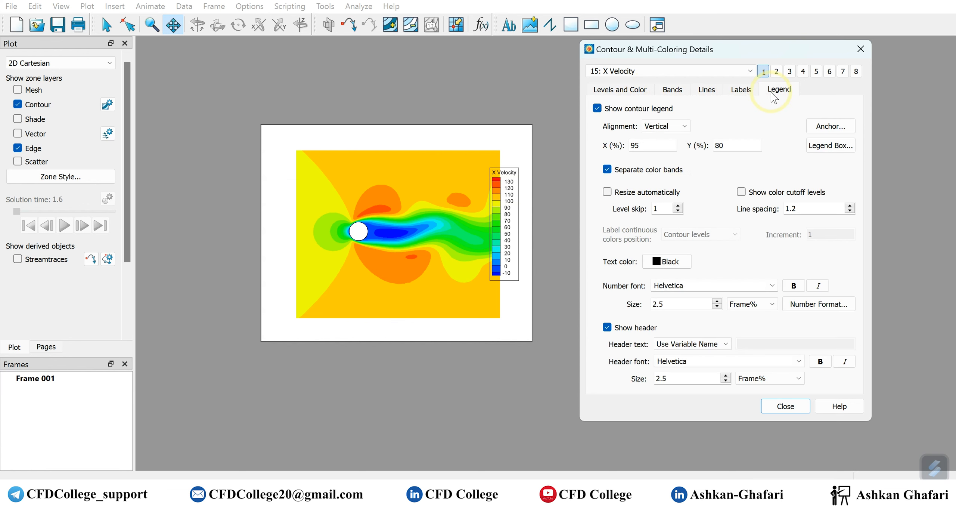
pyautogui.click(509, 229)
pyautogui.click(106, 25)
pyautogui.click(500, 192)
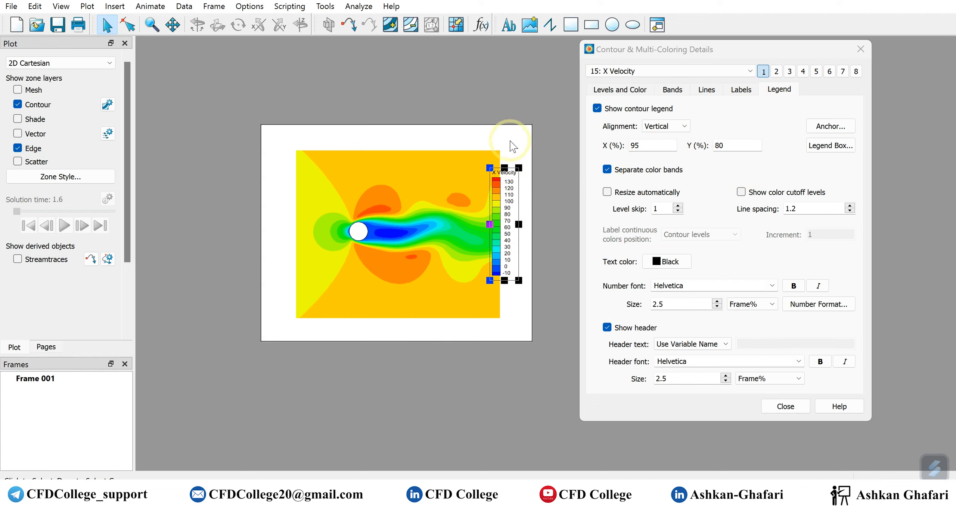
pyautogui.click(682, 128)
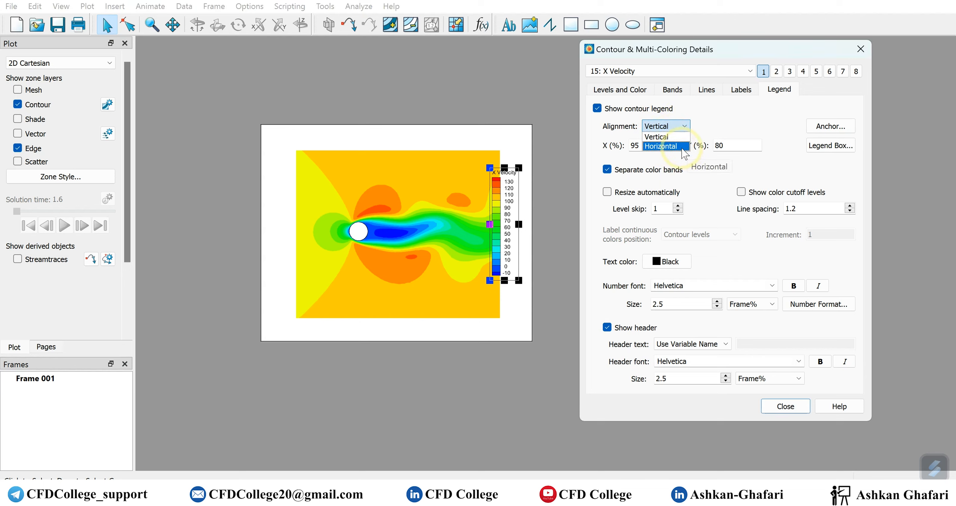
pyautogui.click(668, 146)
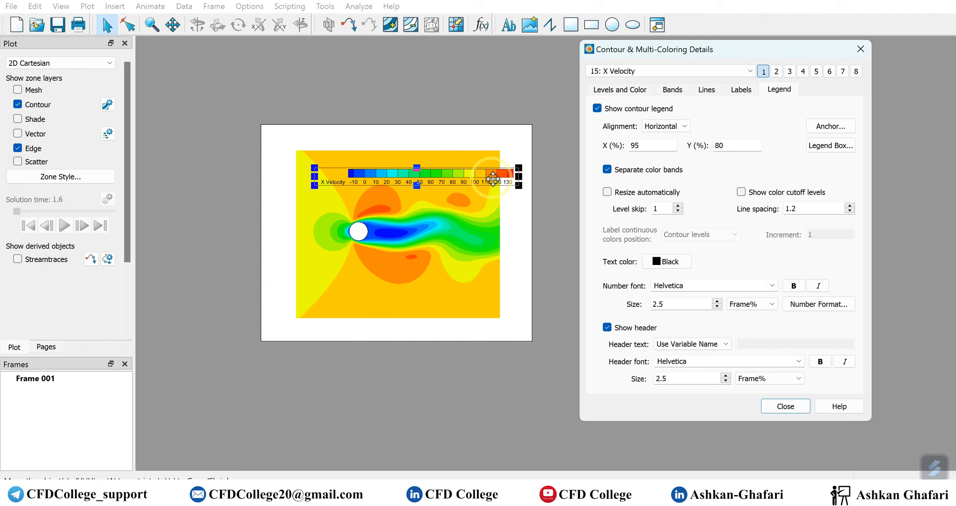
# - Shift the horizontal legend slightly within the plot, and turn the contour legend's display off and on again
pyautogui.click(492, 99)
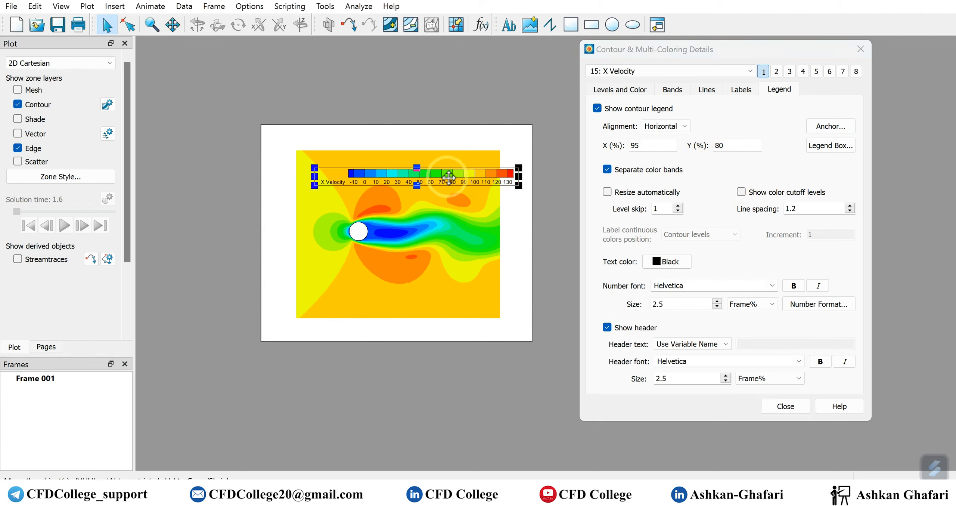
pyautogui.moveTo(448, 176)
pyautogui.mouseDown()
pyautogui.moveTo(425, 141)
pyautogui.moveTo(445, 182)
pyautogui.mouseUp()
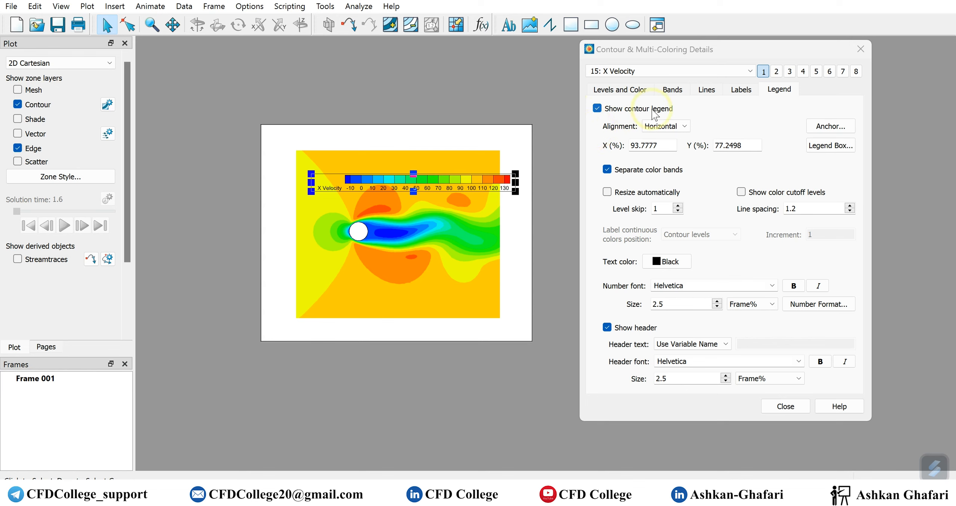
pyautogui.click(598, 111)
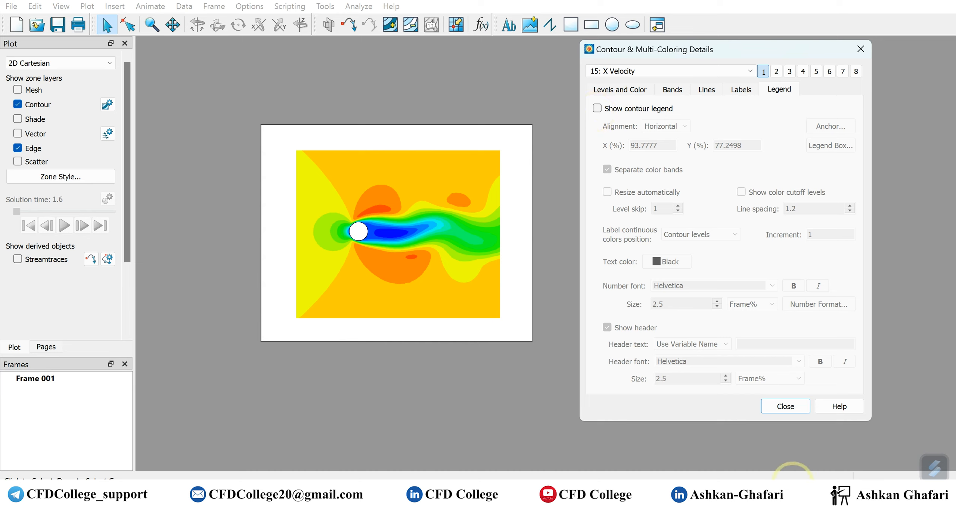
pyautogui.click(797, 487)
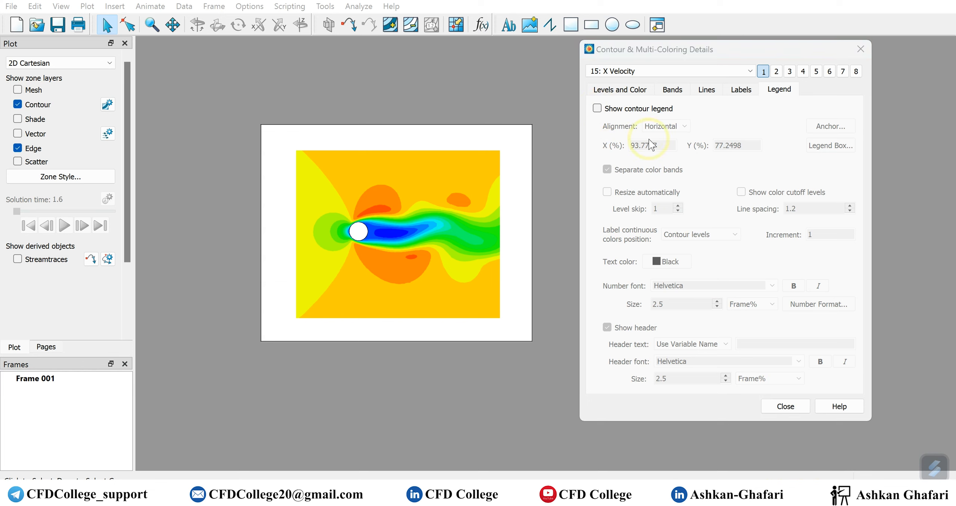
pyautogui.click(597, 108)
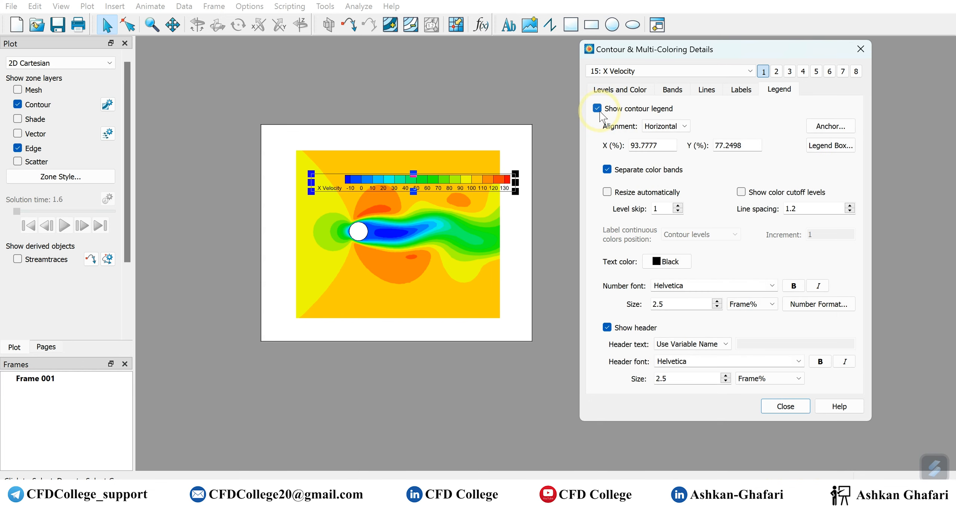
# - Move the horizontal legend above the contour area, to about X 88.4% and Y 97.4% of the frame
pyautogui.click(439, 185)
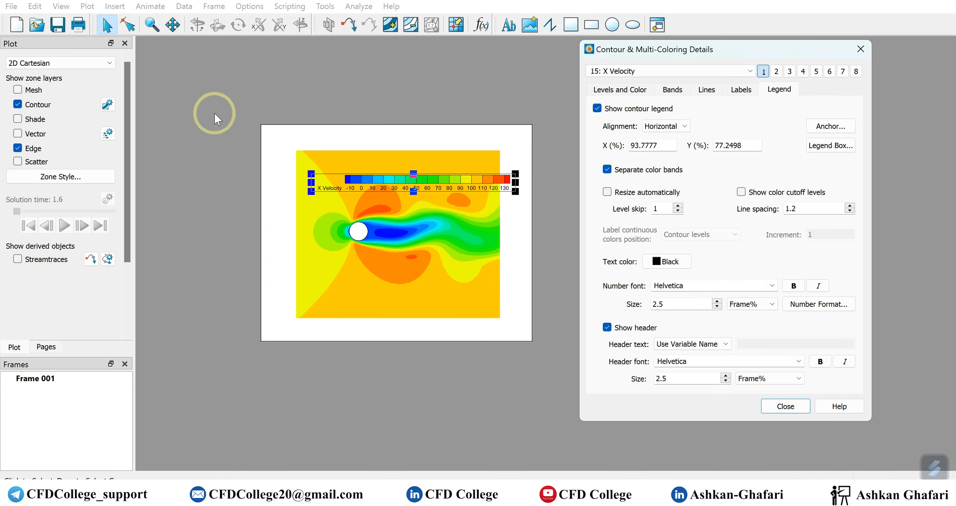
pyautogui.click(427, 183)
pyautogui.moveTo(427, 183); pyautogui.dragTo(422, 141)
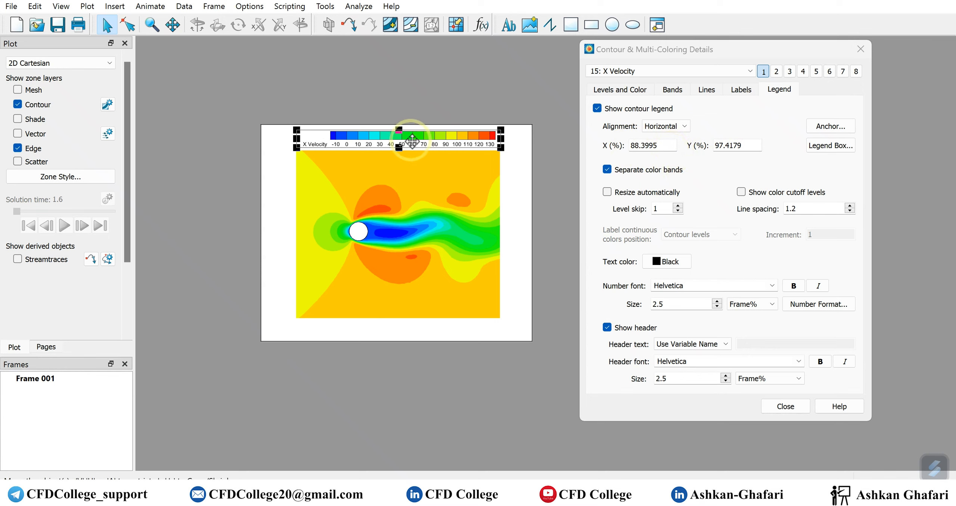
# - Try the legend without separate color bands and with a level skip of 2, restoring each setting
pyautogui.click(643, 171)
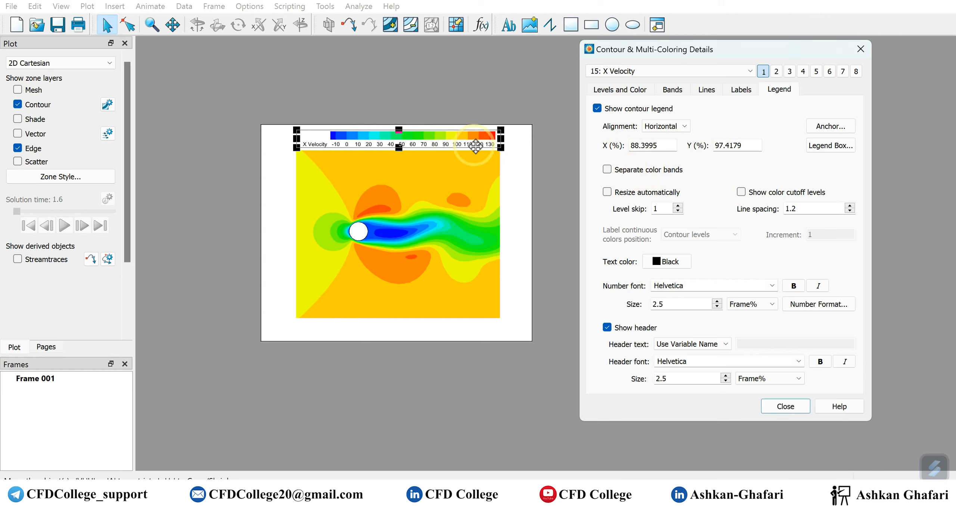
pyautogui.click(629, 176)
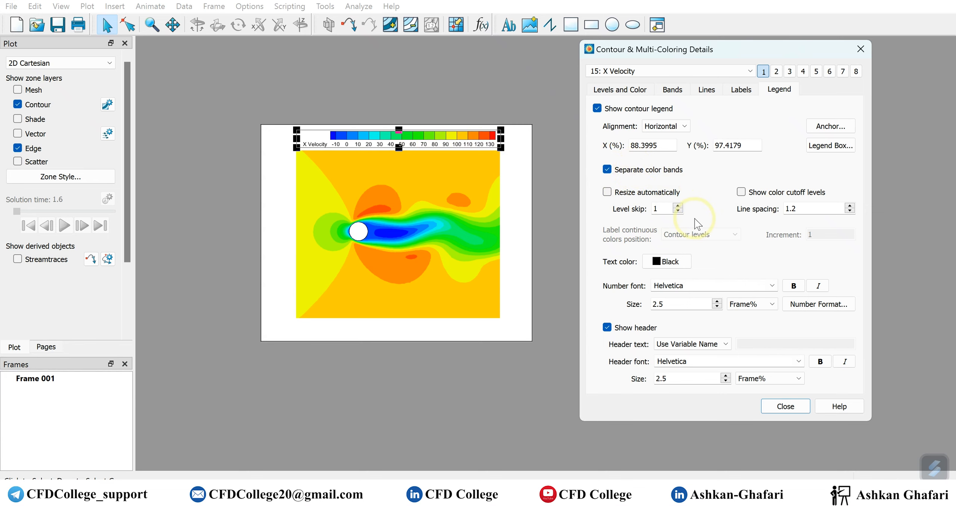
pyautogui.click(678, 205)
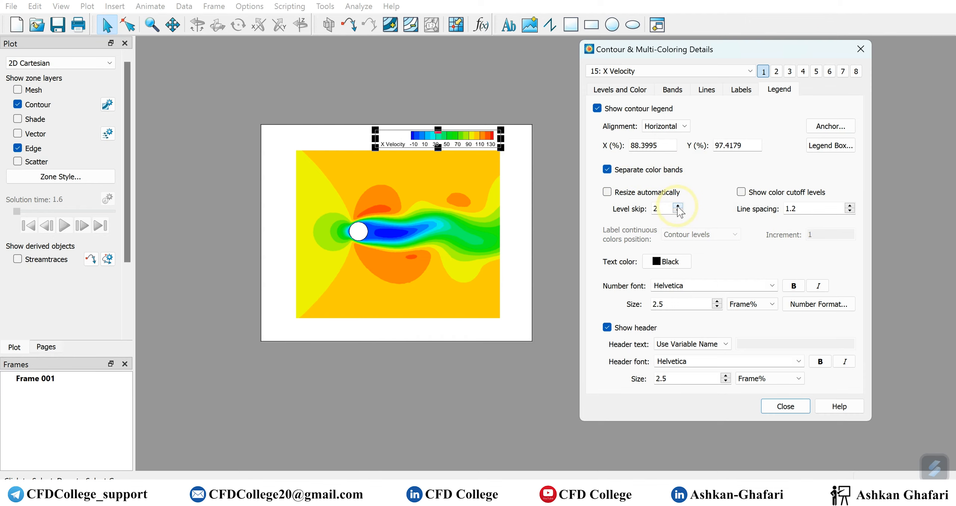
pyautogui.click(678, 210)
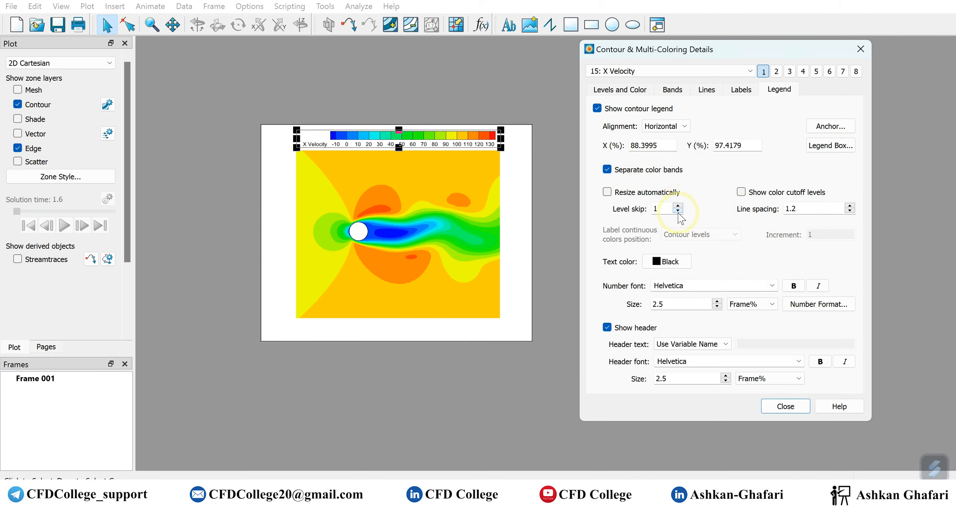
# - Set the legend's line spacing to 1.3
pyautogui.click(851, 206)
pyautogui.click(851, 210)
pyautogui.moveTo(797, 213); pyautogui.dragTo(791, 209)
pyautogui.write('3')
pyautogui.press('Return')
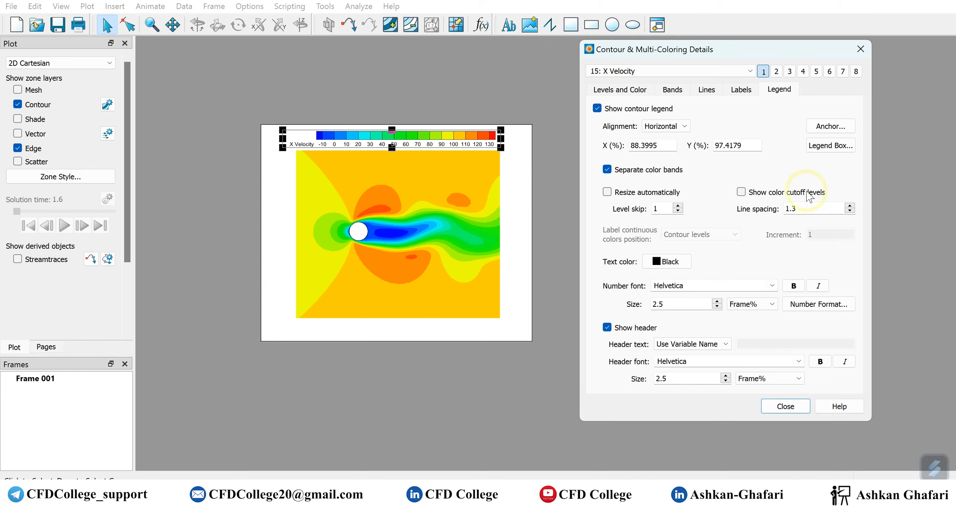
pyautogui.moveTo(792, 209); pyautogui.dragTo(797, 209)
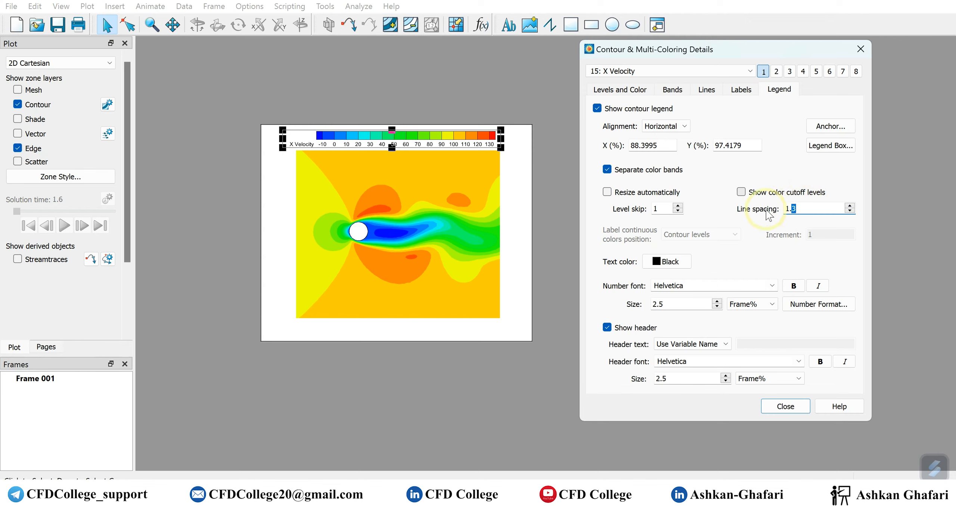
# - Set the legend's text color to blue and its number font to bold Times New Roman
pyautogui.click(668, 261)
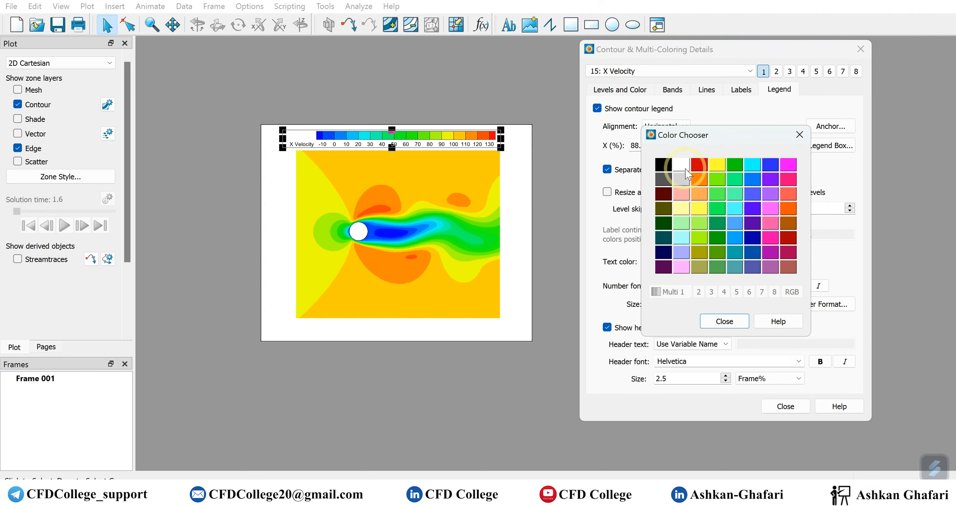
pyautogui.click(768, 164)
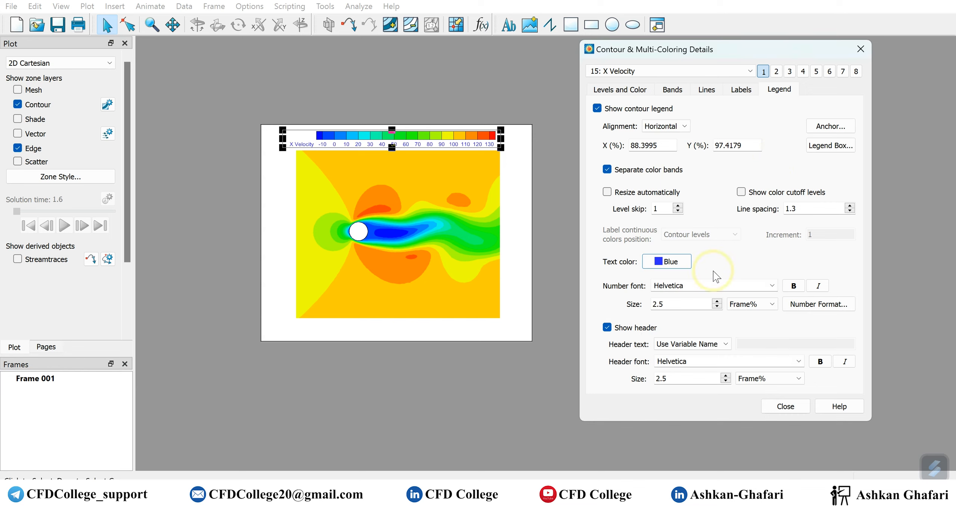
pyautogui.moveTo(686, 286); pyautogui.dragTo(640, 290)
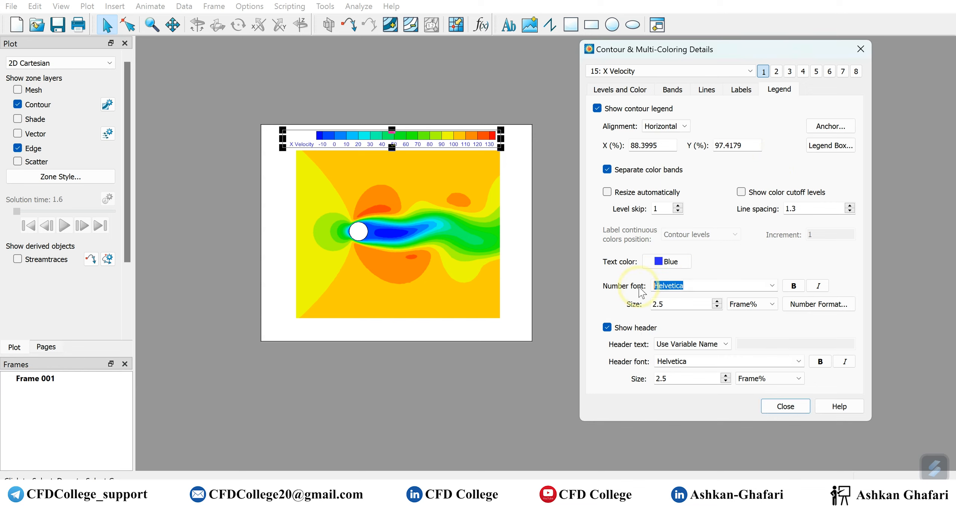
pyautogui.write('فهیشس')
pyautogui.press('BackSpace')
pyautogui.press('BackSpace')
pyautogui.press('BackSpace')
pyautogui.press('BackSpace')
pyautogui.press('BackSpace')
pyautogui.write('times New Roman')
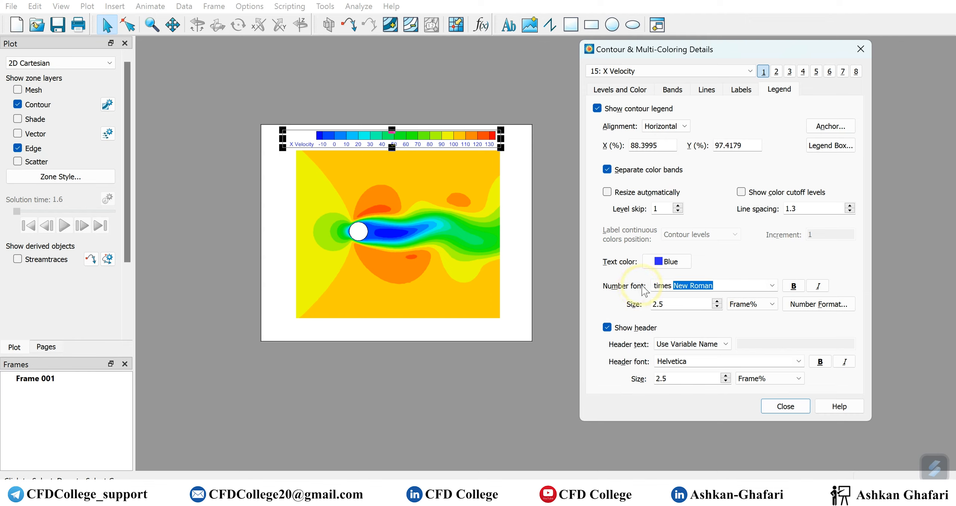
pyautogui.click(794, 287)
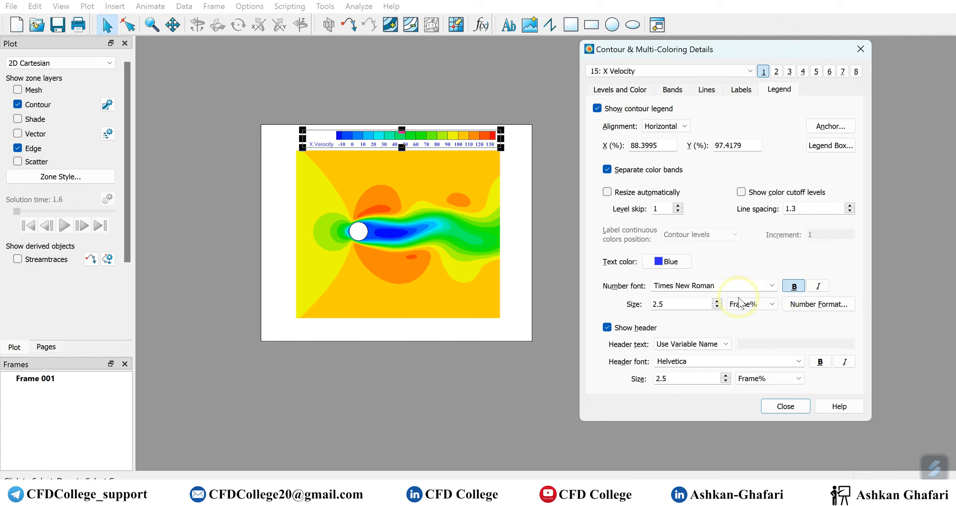
# - Set the size of the legend's numbers to 2.6 Frame%
pyautogui.click(718, 300)
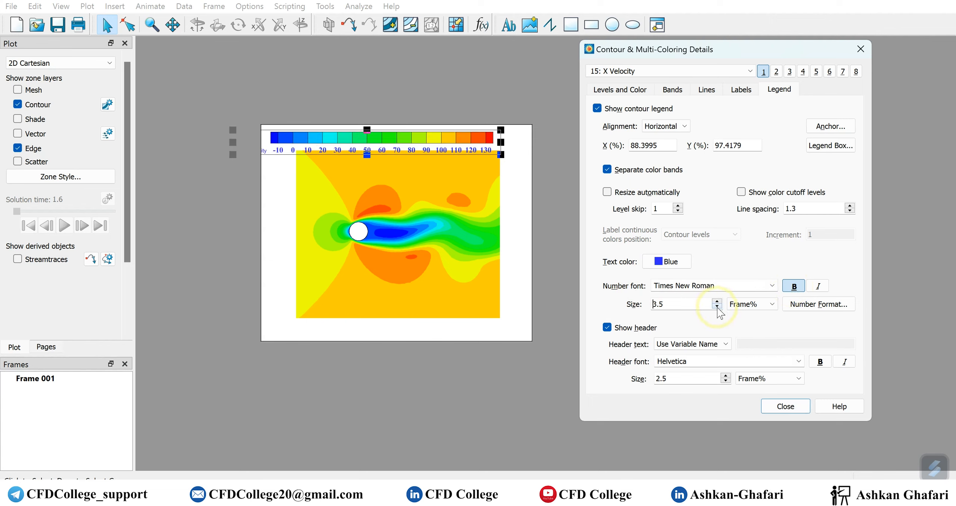
pyautogui.click(717, 307)
pyautogui.write('6')
pyautogui.press('Return')
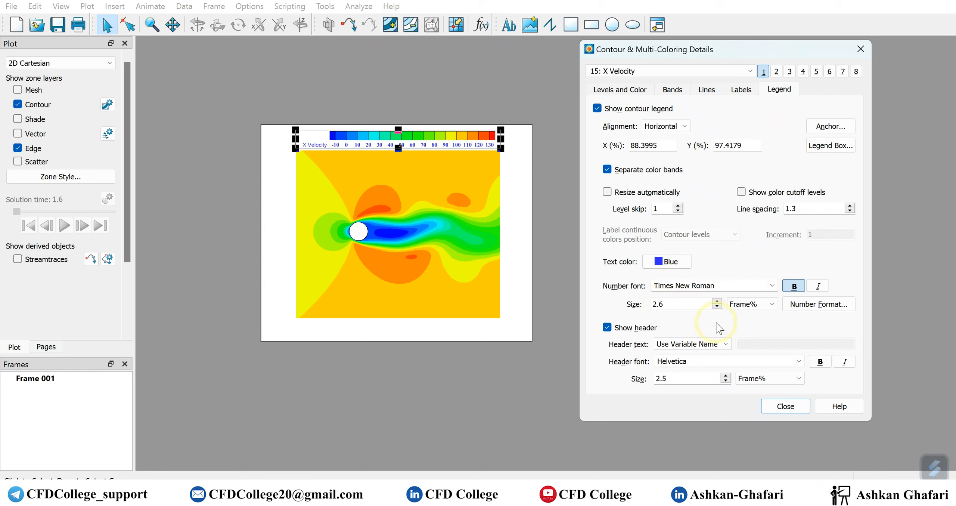
pyautogui.click(823, 306)
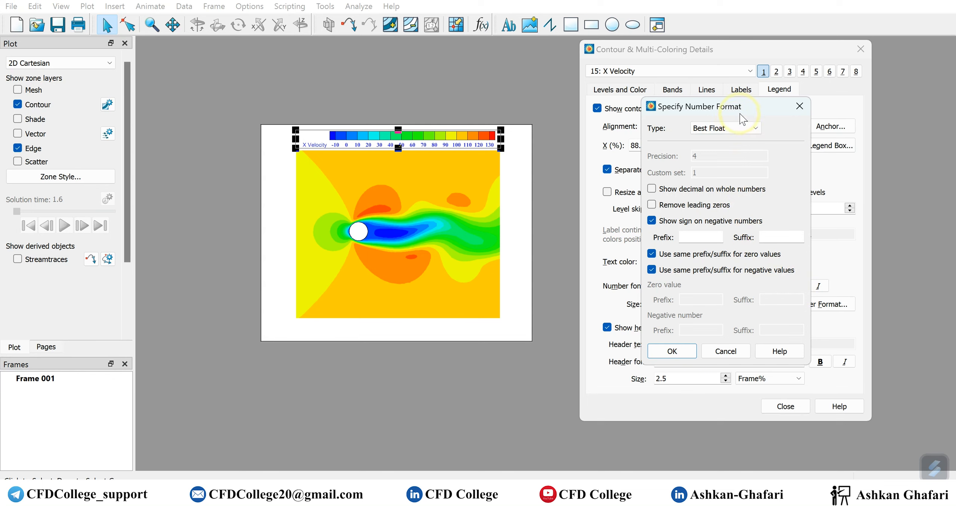
pyautogui.moveTo(714, 110); pyautogui.dragTo(687, 113)
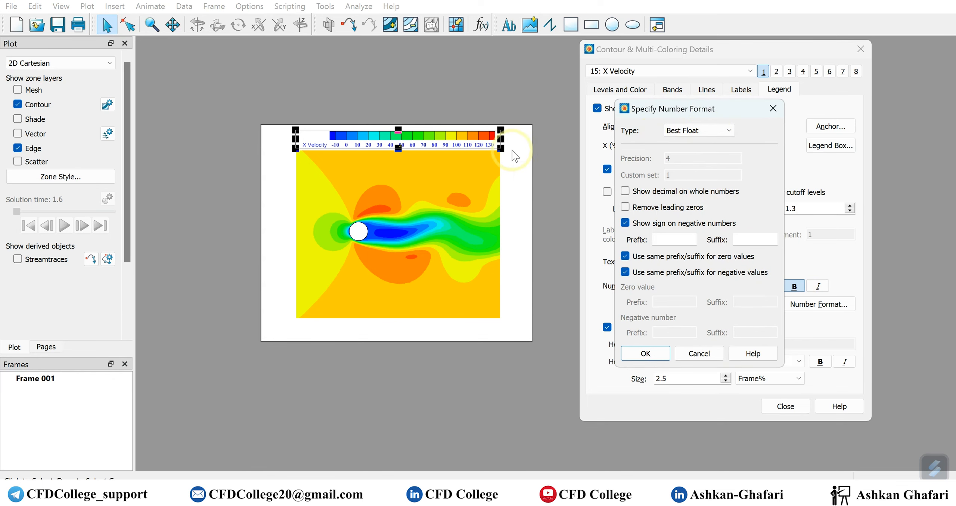
pyautogui.click(713, 132)
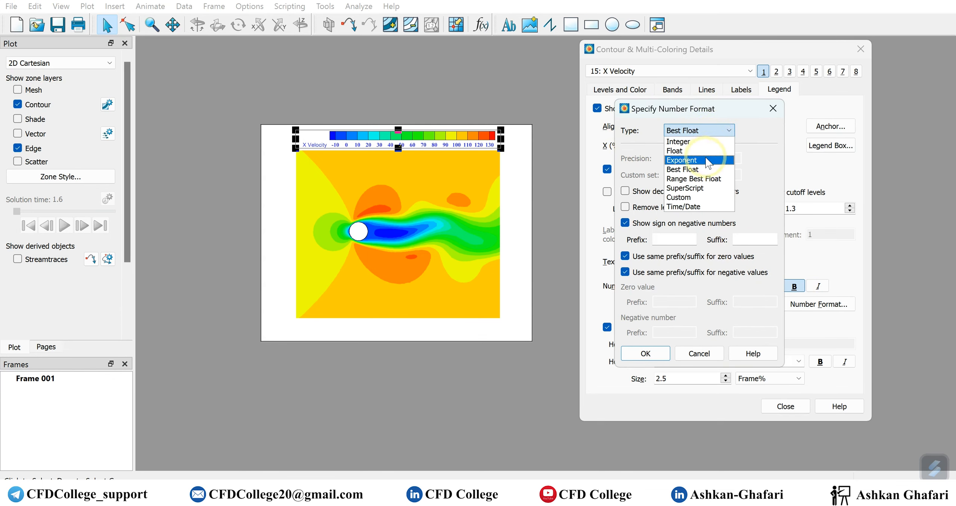
pyautogui.click(757, 137)
pyautogui.click(773, 109)
# - Remove all existing contour levels from the X Velocity contour
pyautogui.click(620, 89)
pyautogui.moveTo(635, 124); pyautogui.dragTo(633, 235)
pyautogui.click(738, 166)
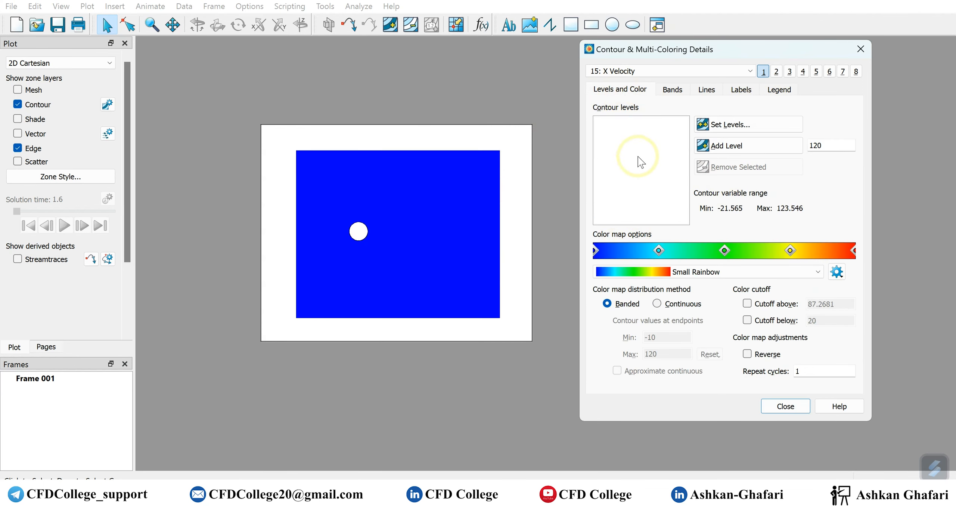
# - Create 9 exact contour levels ranging from a minimum of -10 to a maximum of 130
pyautogui.click(734, 126)
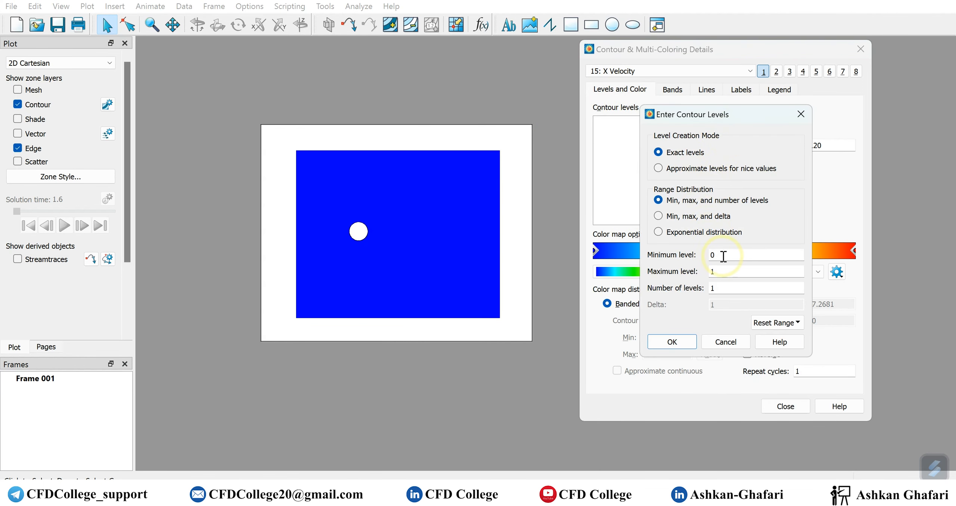
pyautogui.moveTo(725, 257); pyautogui.dragTo(701, 258)
pyautogui.write('-10')
pyautogui.doubleClick(721, 271)
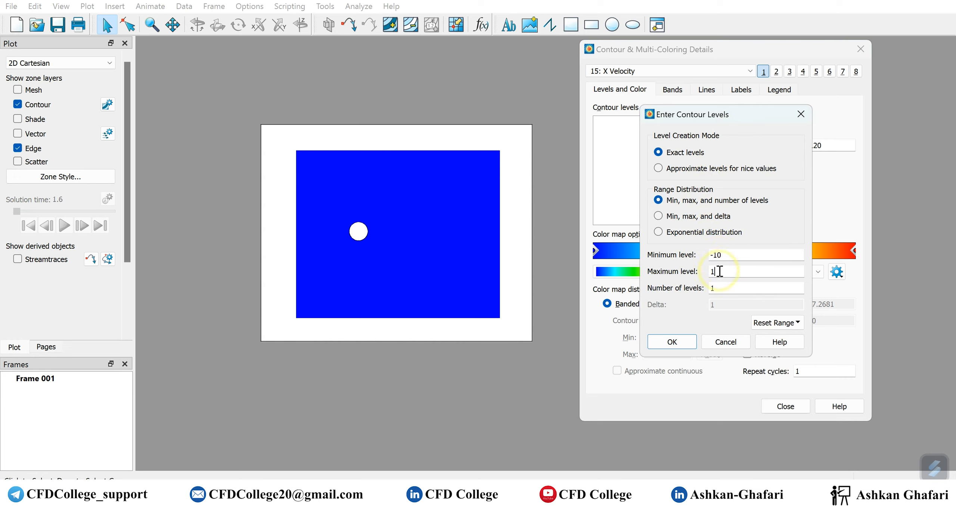
pyautogui.write('130')
pyautogui.press('Tab')
pyautogui.write('9')
pyautogui.click(673, 341)
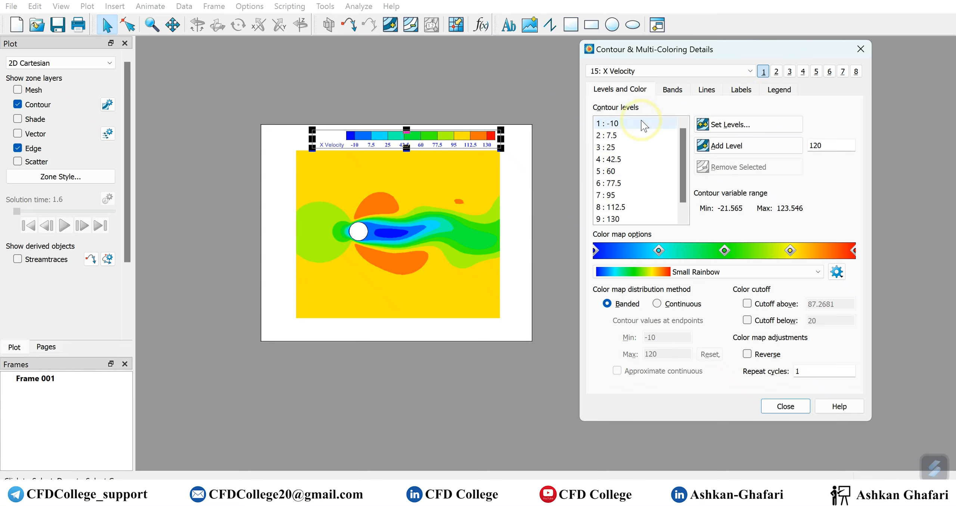
# - Try the Exponent format for the contour legend's numbers
pyautogui.click(780, 92)
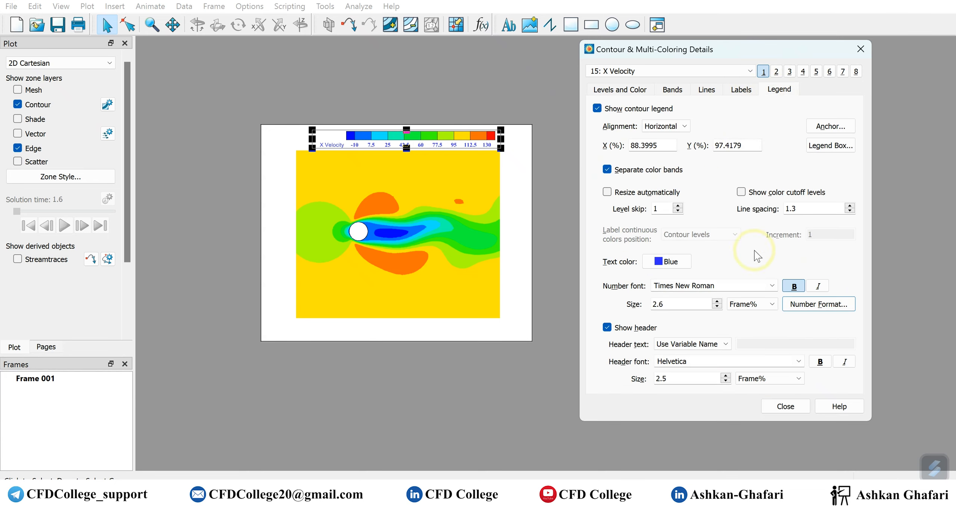
pyautogui.click(817, 306)
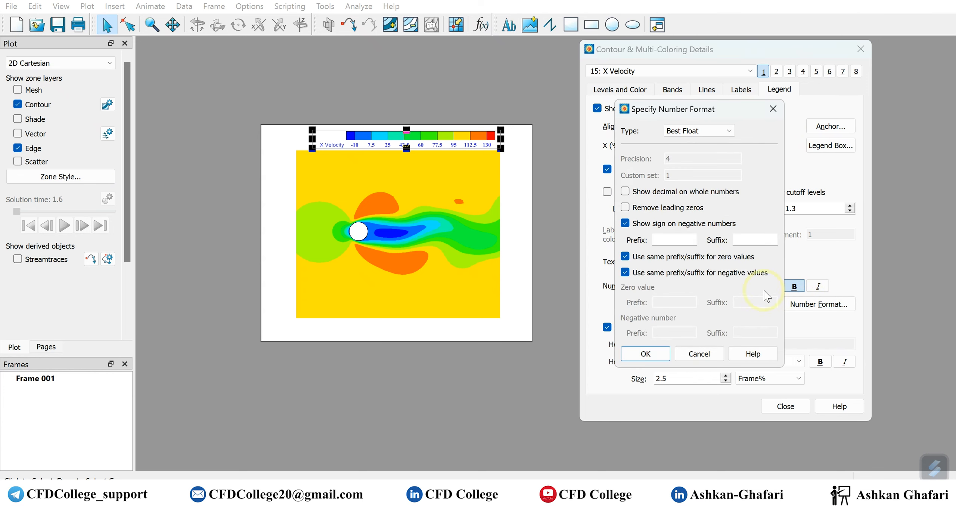
pyautogui.click(722, 132)
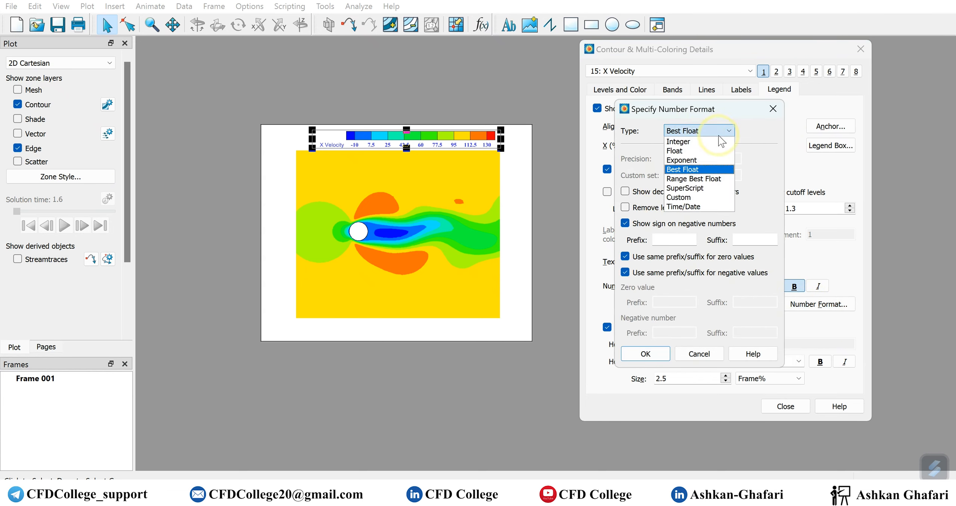
pyautogui.click(699, 153)
pyautogui.click(726, 133)
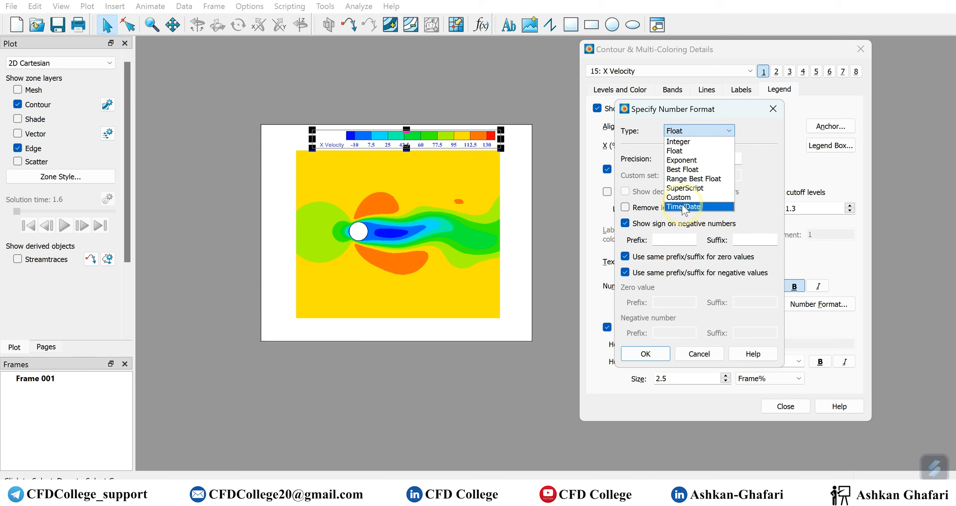
pyautogui.click(699, 165)
pyautogui.click(657, 354)
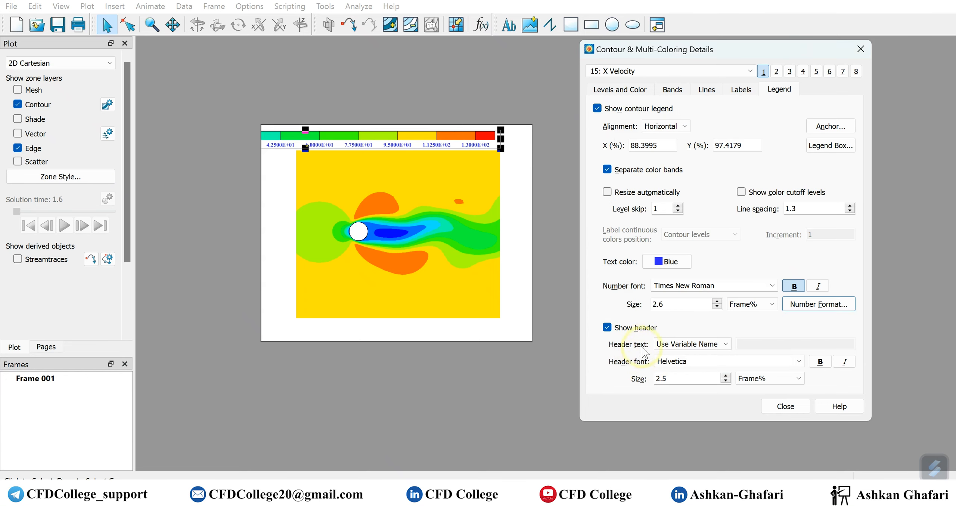
# - Set the format type of the legend's numbers to Float
pyautogui.click(803, 304)
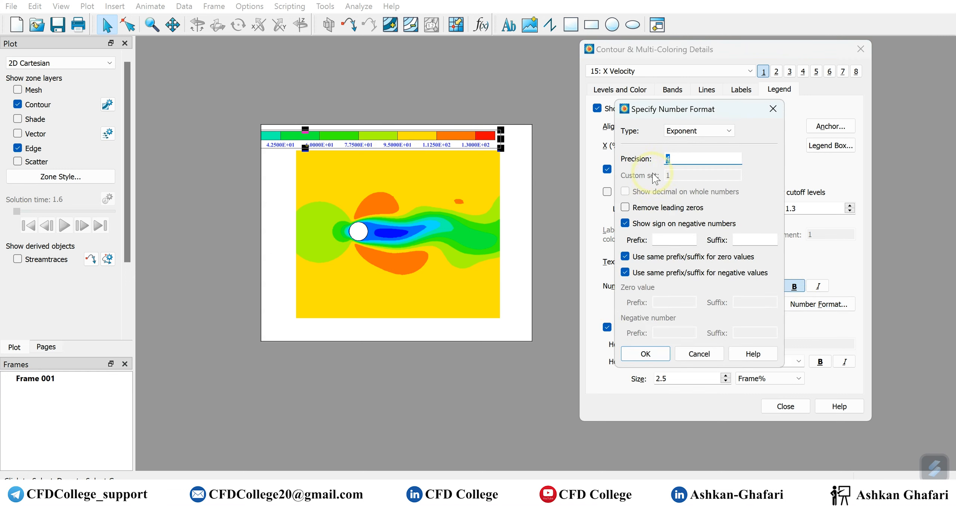
pyautogui.click(710, 130)
pyautogui.click(693, 170)
pyautogui.click(692, 133)
pyautogui.click(691, 134)
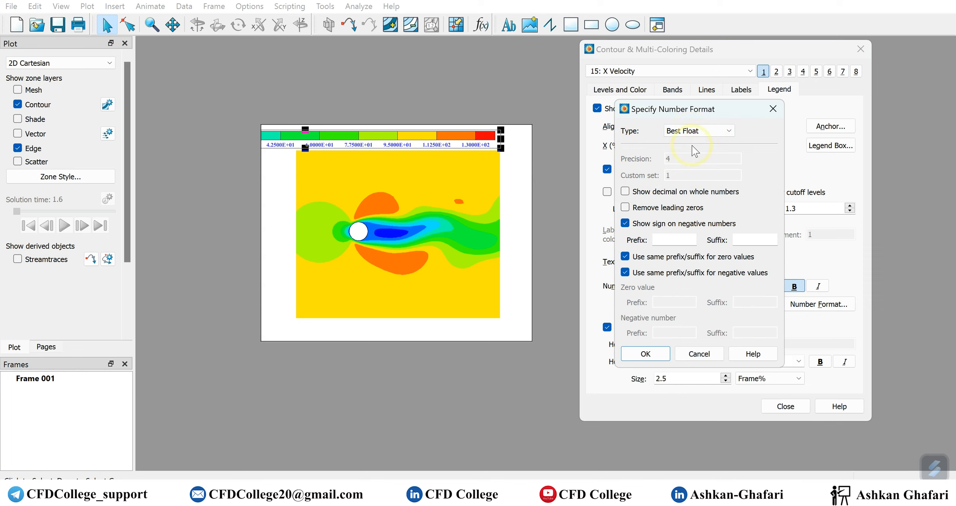
pyautogui.click(650, 191)
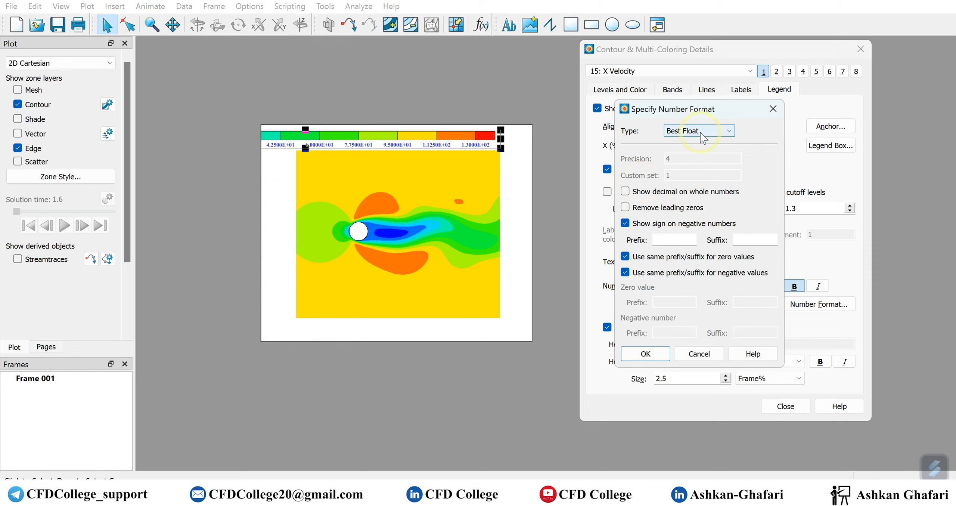
pyautogui.click(688, 133)
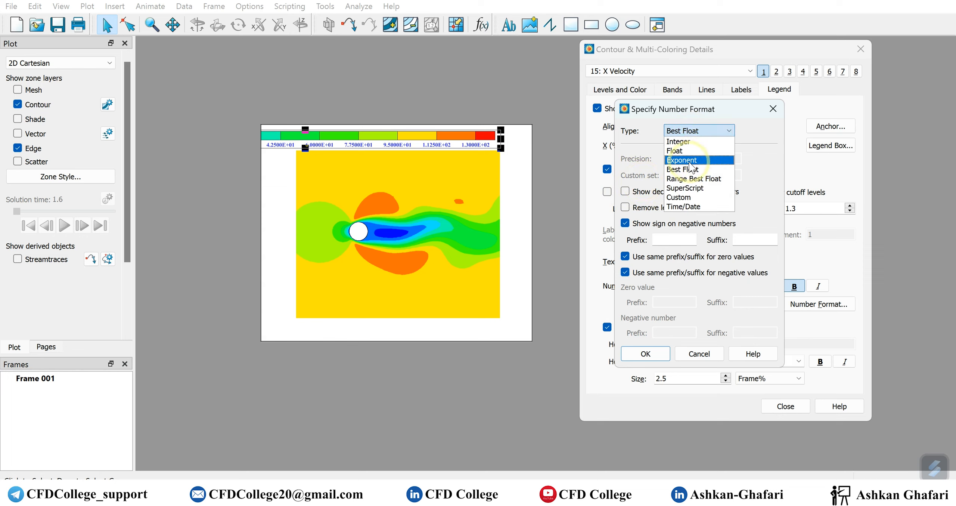
pyautogui.click(685, 151)
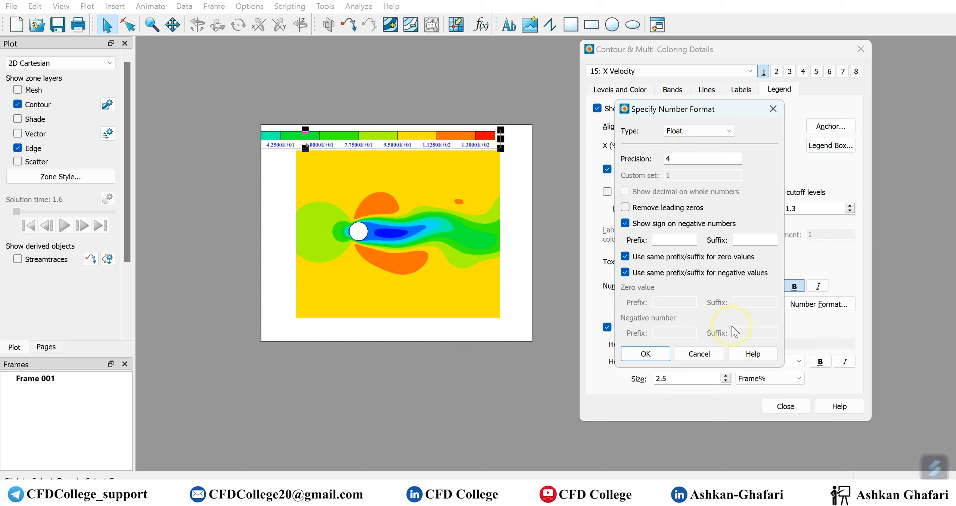
pyautogui.click(645, 353)
# - Set the precision of the legend's Float numbers to 1
pyautogui.click(819, 304)
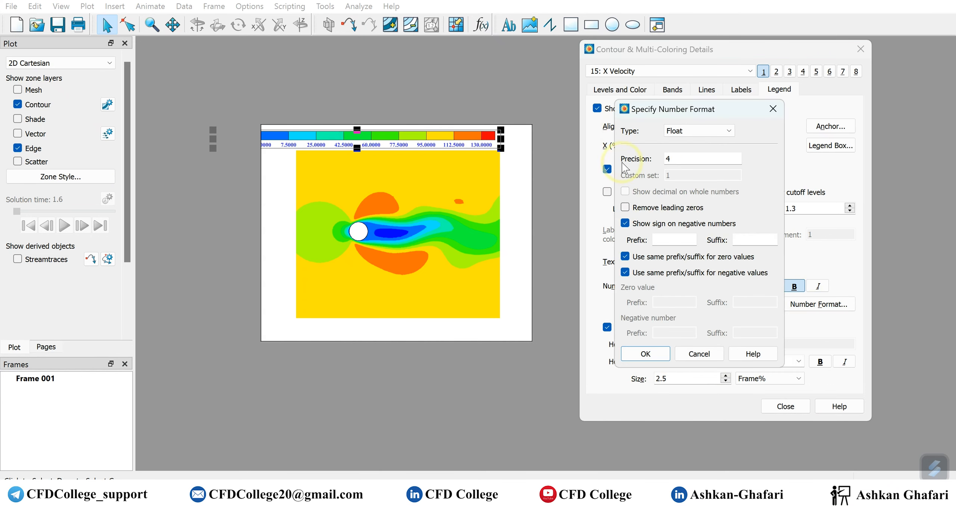
pyautogui.moveTo(691, 158); pyautogui.dragTo(649, 160)
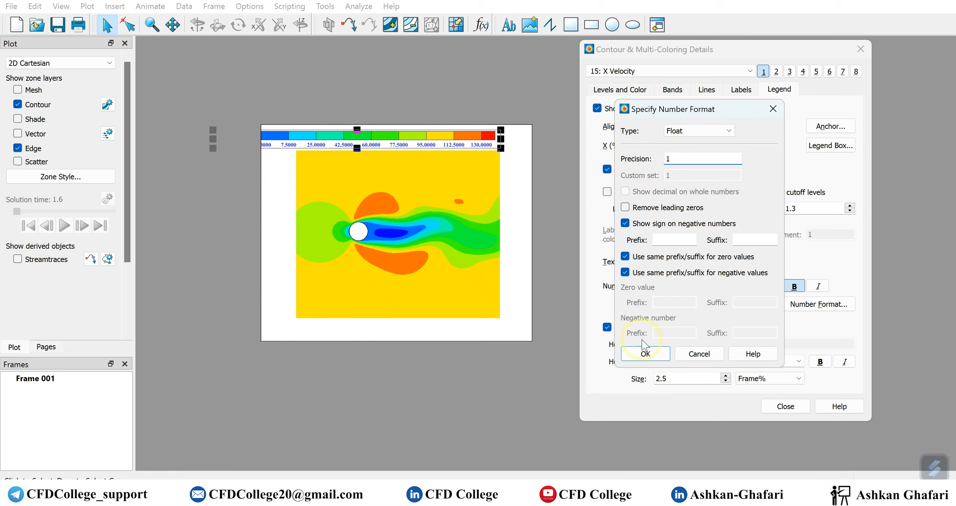
pyautogui.click(645, 354)
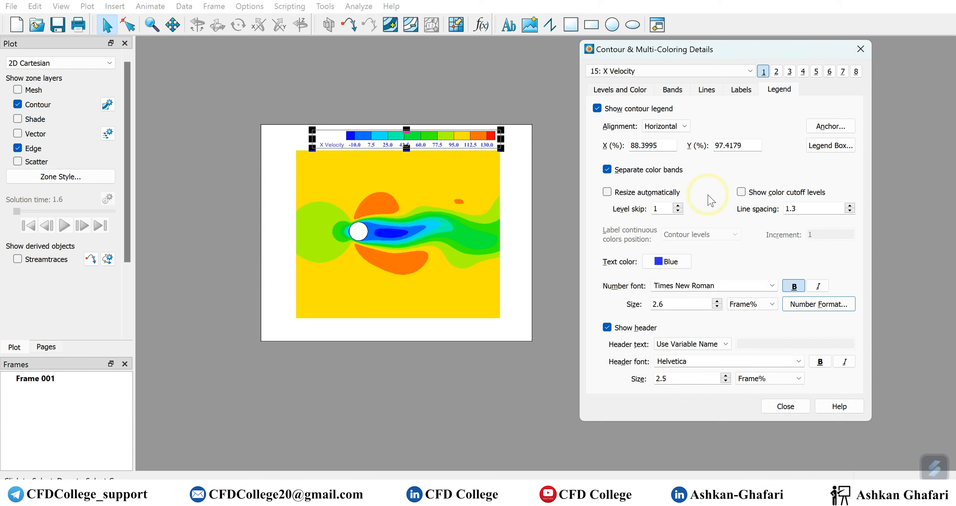
pyautogui.click(815, 307)
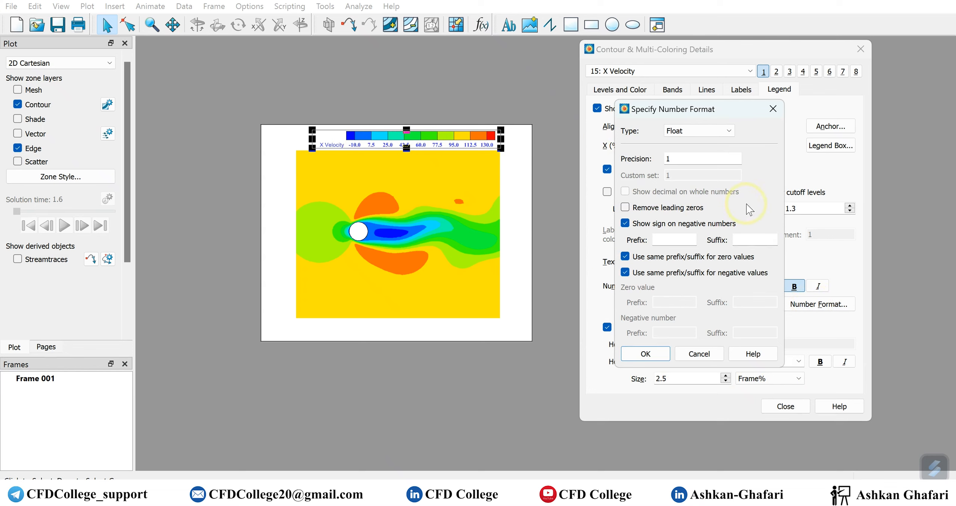
pyautogui.click(699, 353)
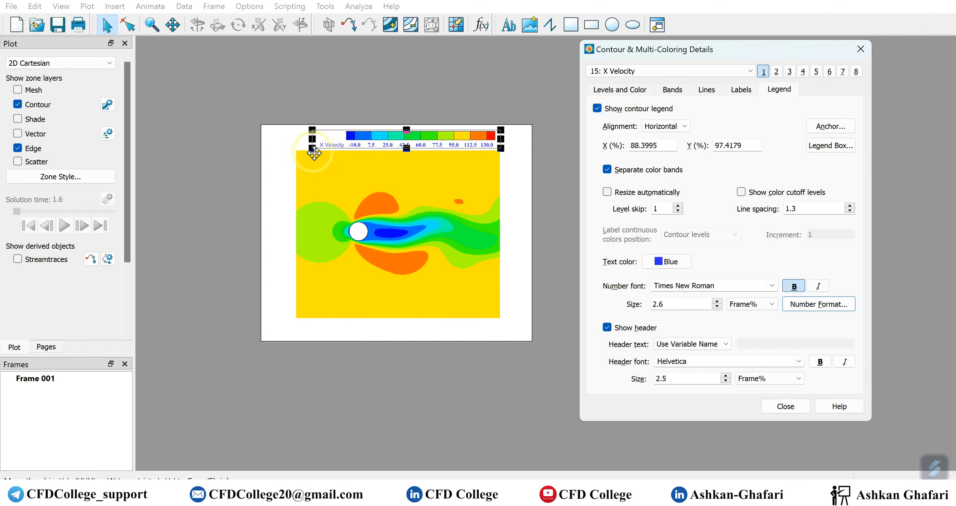
# - Make the legend's header bold and replace the variable name with the custom text U [m/s]
pyautogui.click(820, 361)
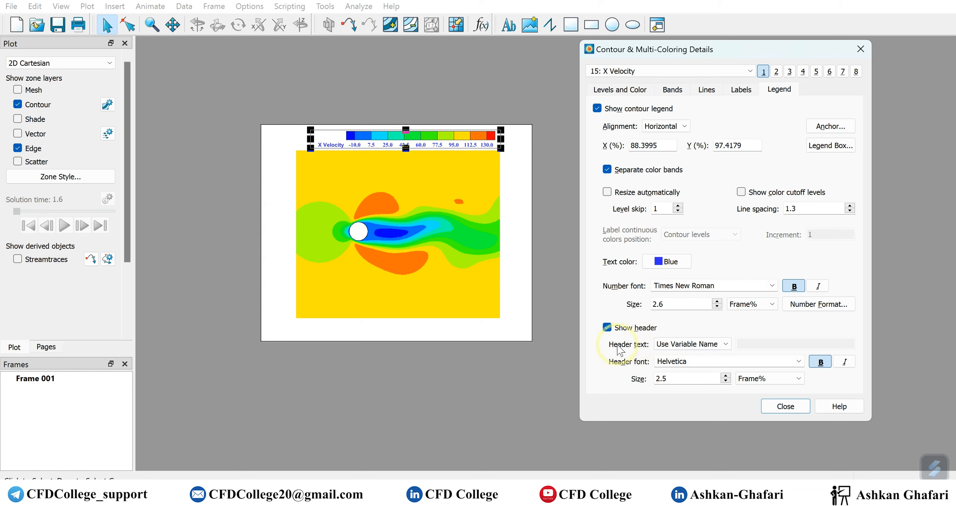
pyautogui.moveTo(689, 347)
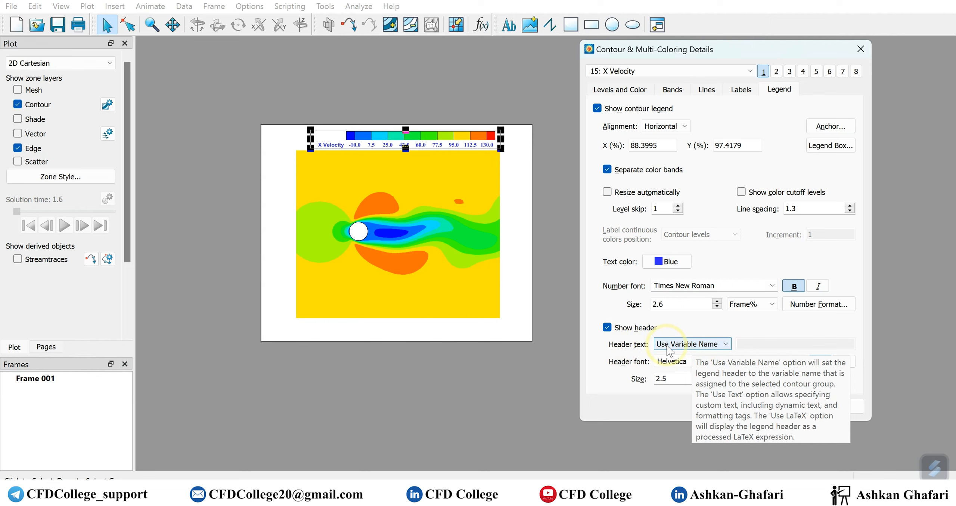
pyautogui.click(724, 347)
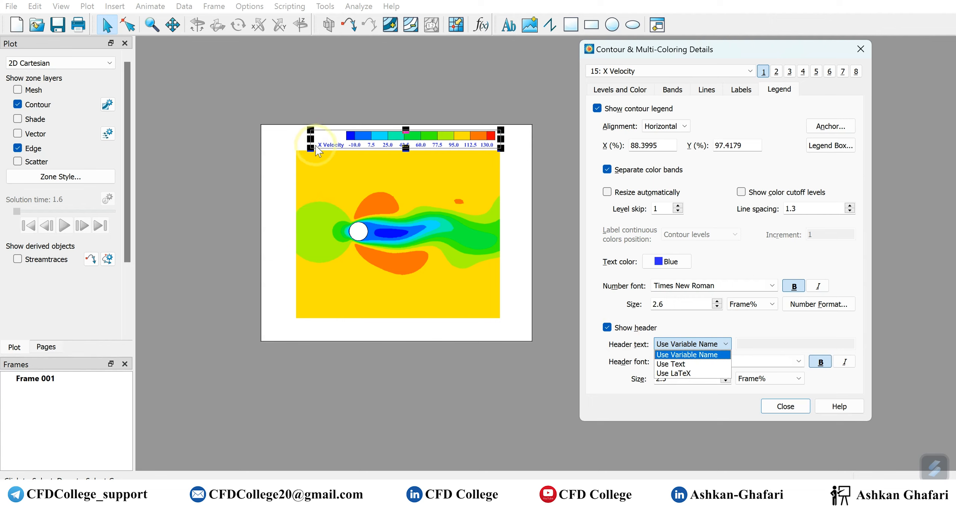
pyautogui.click(672, 363)
pyautogui.click(750, 345)
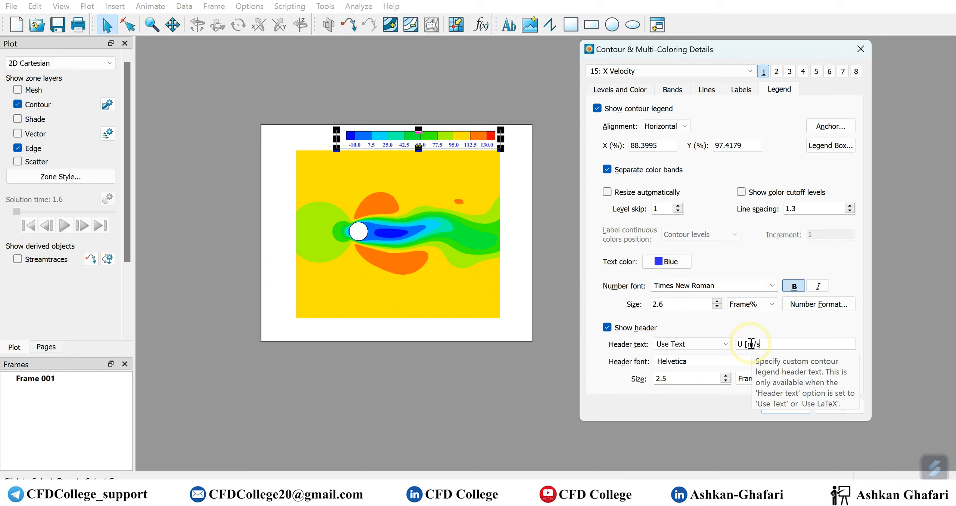
# - Set the legend header's font to Times New Roman and its size to 3.5 Frame%
pyautogui.doubleClick(705, 361)
pyautogui.write('times New Roman')
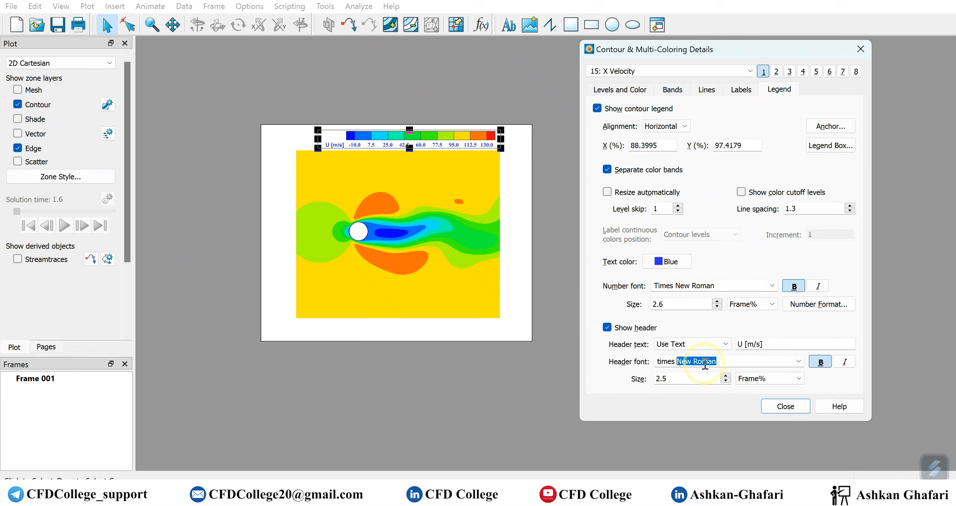
pyautogui.click(666, 378)
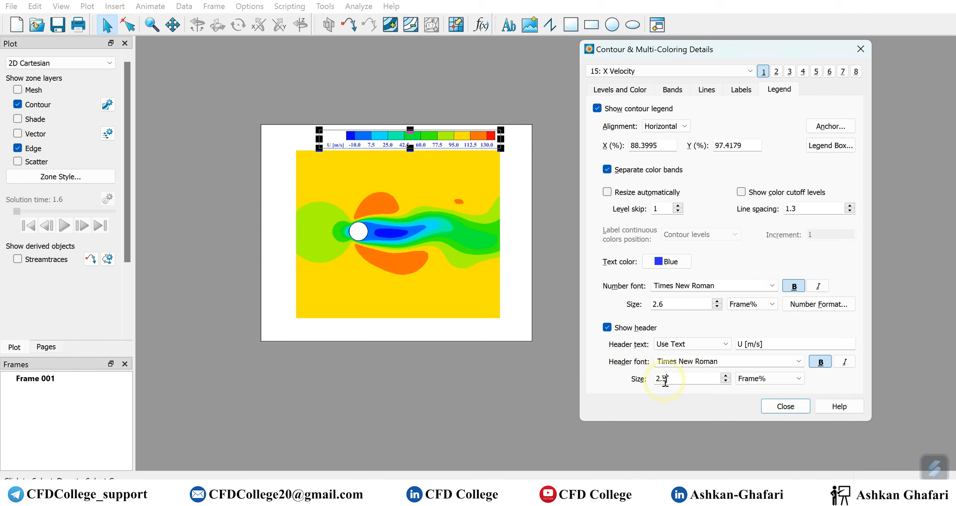
pyautogui.write('8')
pyautogui.doubleClick(679, 376)
pyautogui.write('3.5')
pyautogui.click(729, 361)
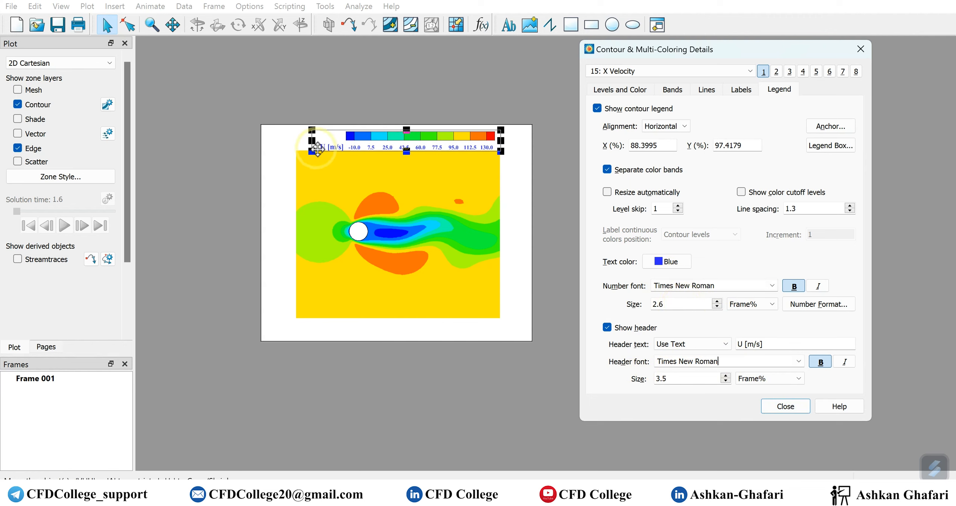
# - Hide the legend's header and show it again
pyautogui.click(607, 327)
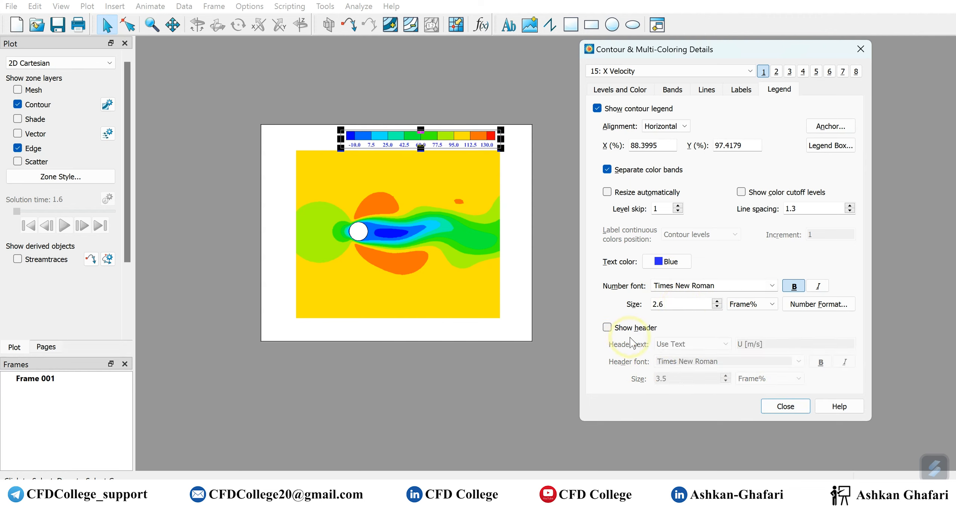
pyautogui.click(607, 327)
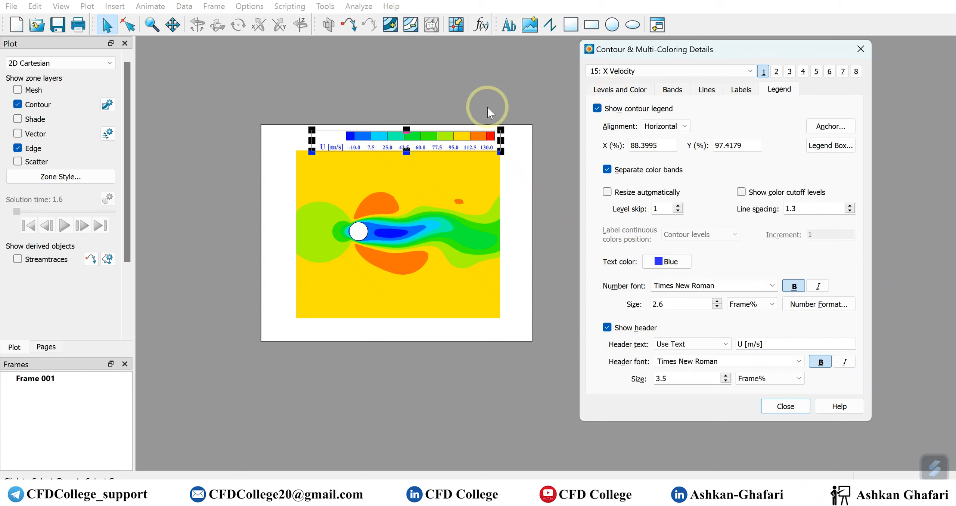
# - Move the legend above the contour to about X 83.3%, Y 98.9% and close the contour details
pyautogui.moveTo(432, 140); pyautogui.dragTo(418, 137)
pyautogui.click(561, 228)
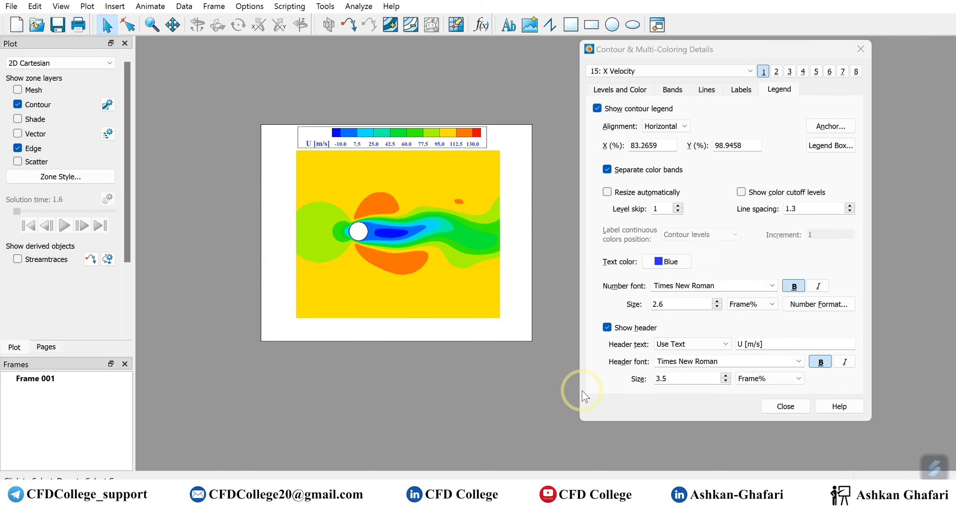
pyautogui.click(788, 407)
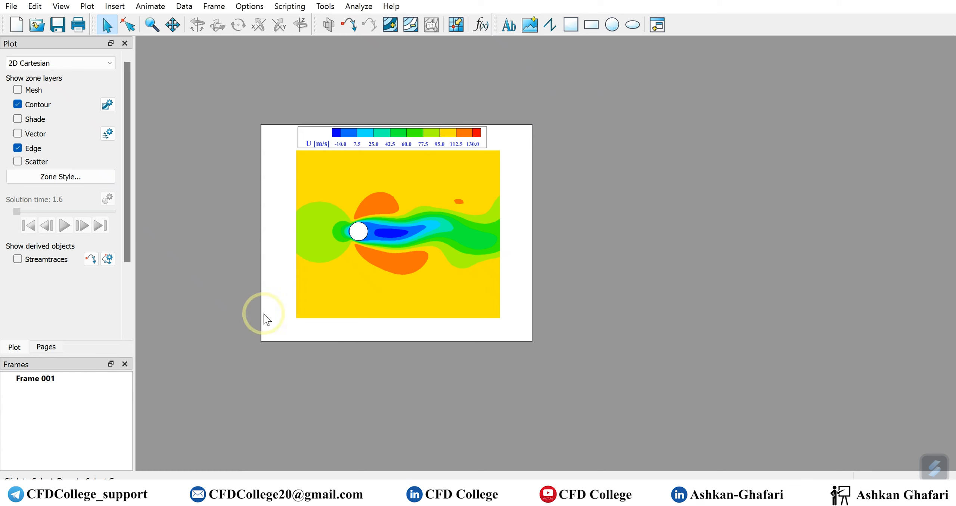
# - Open the contour settings of the zone styles, widen the dialog and arrange it beside the plot frame
pyautogui.click(78, 176)
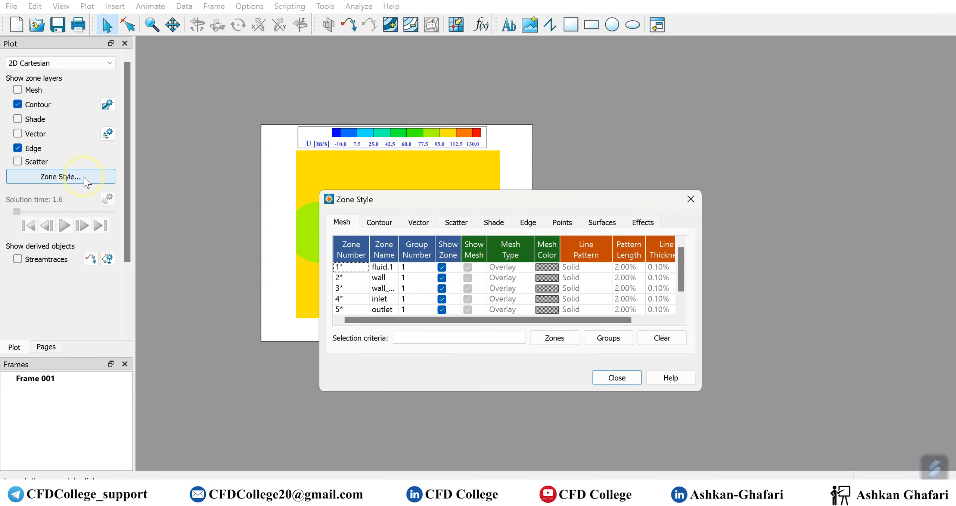
pyautogui.moveTo(438, 205); pyautogui.dragTo(667, 138)
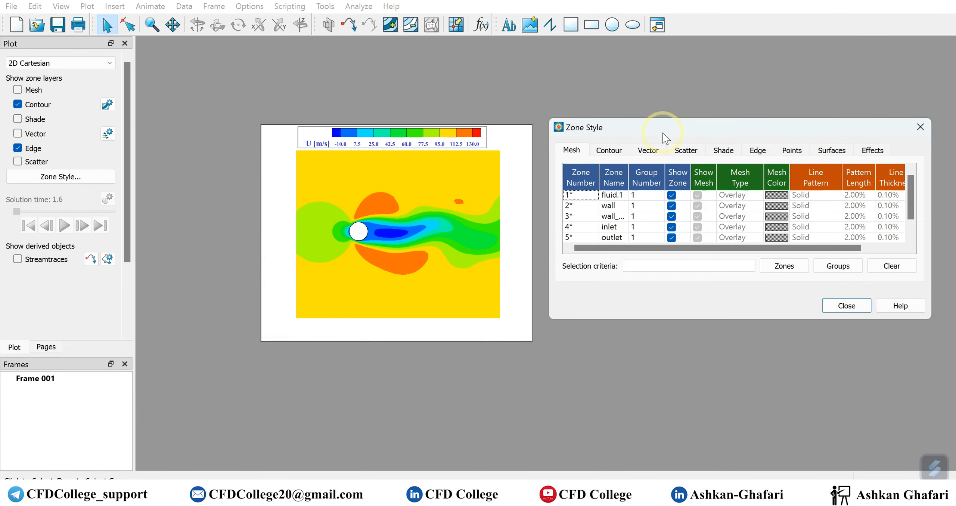
pyautogui.click(603, 153)
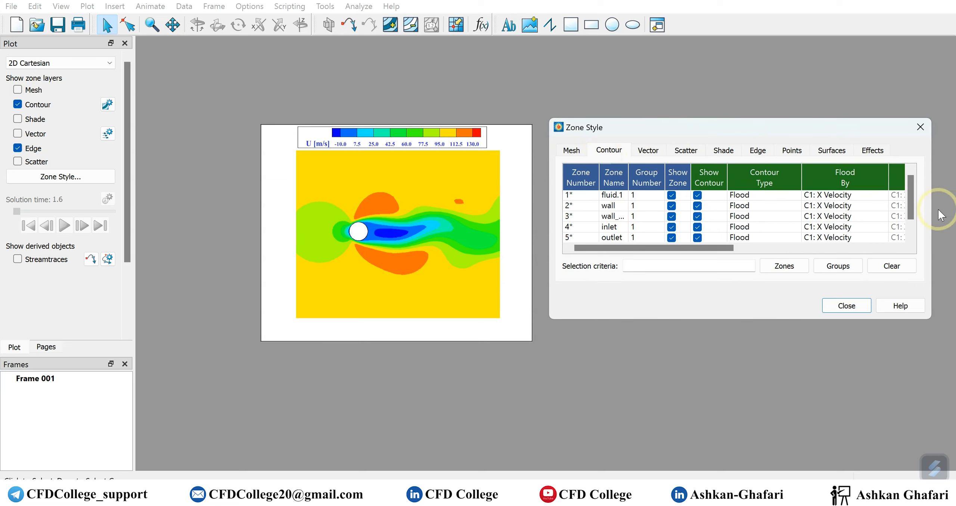
pyautogui.moveTo(932, 211); pyautogui.dragTo(953, 214)
pyautogui.doubleClick(508, 126)
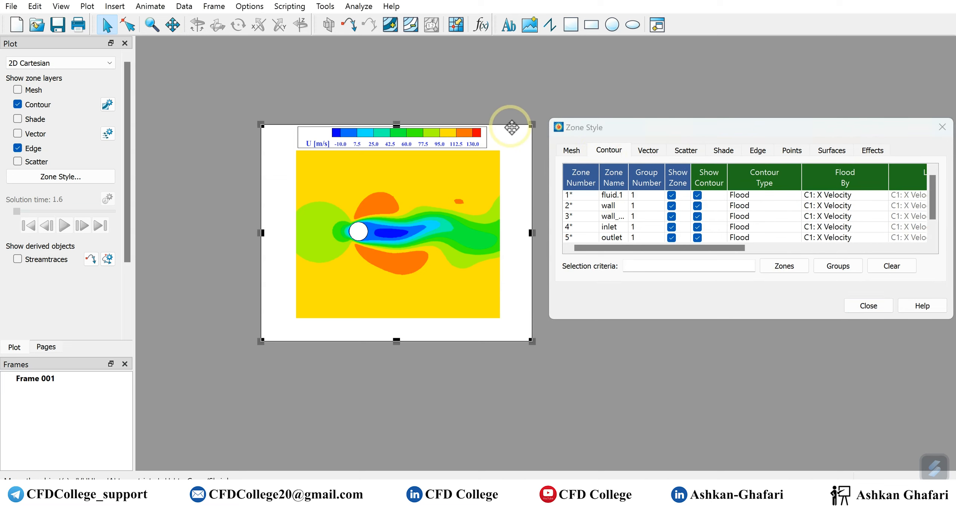
pyautogui.click(498, 320)
pyautogui.moveTo(506, 124); pyautogui.dragTo(406, 121)
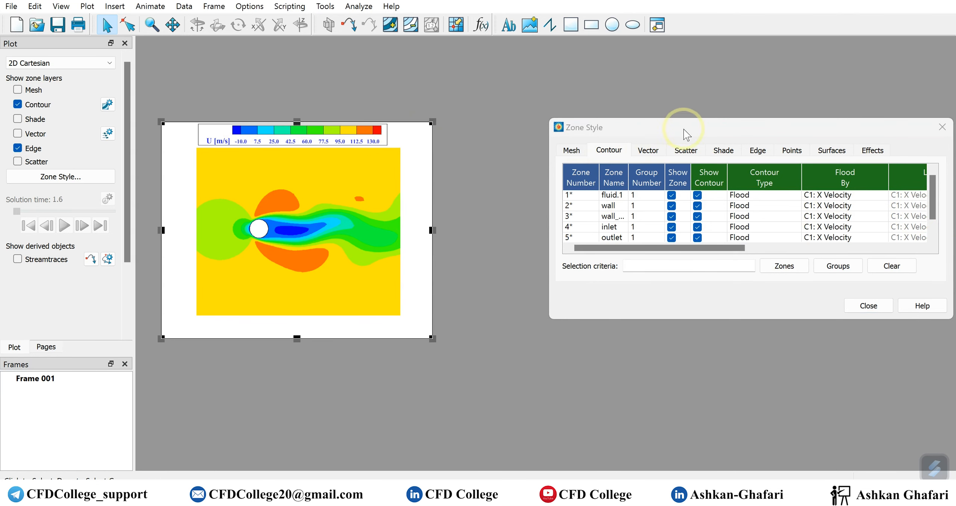
pyautogui.moveTo(683, 133); pyautogui.dragTo(594, 145)
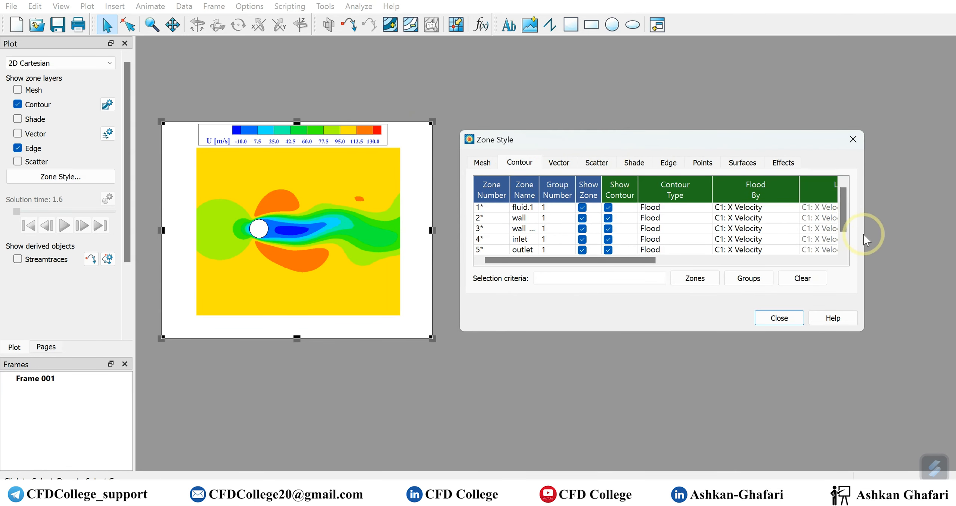
pyautogui.moveTo(864, 235); pyautogui.dragTo(936, 238)
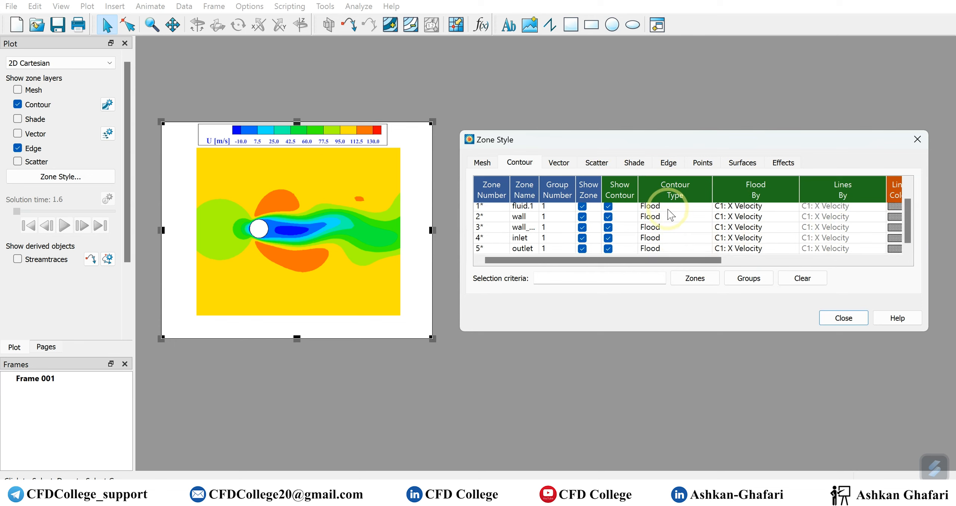
# - Set the contour type of zone fluid.1 to Lines
pyautogui.click(685, 207)
pyautogui.click(695, 212)
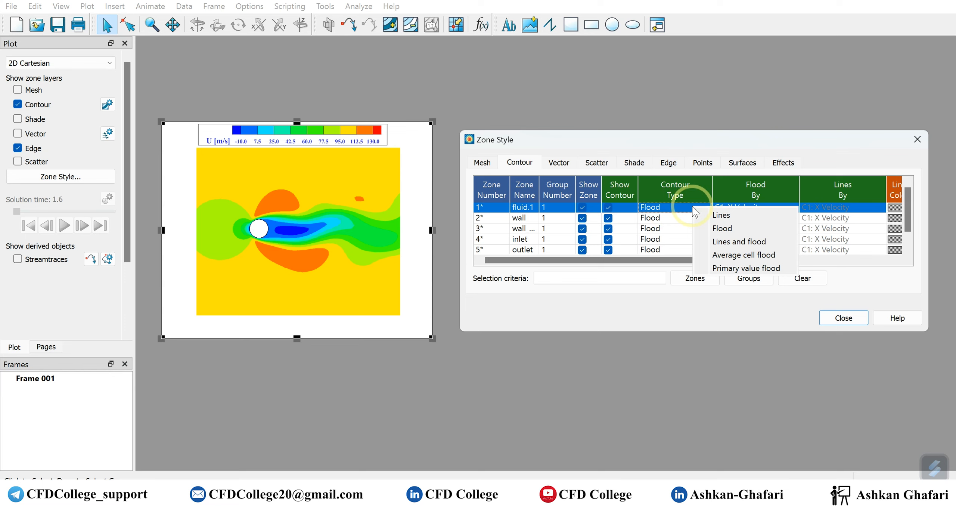
pyautogui.click(714, 216)
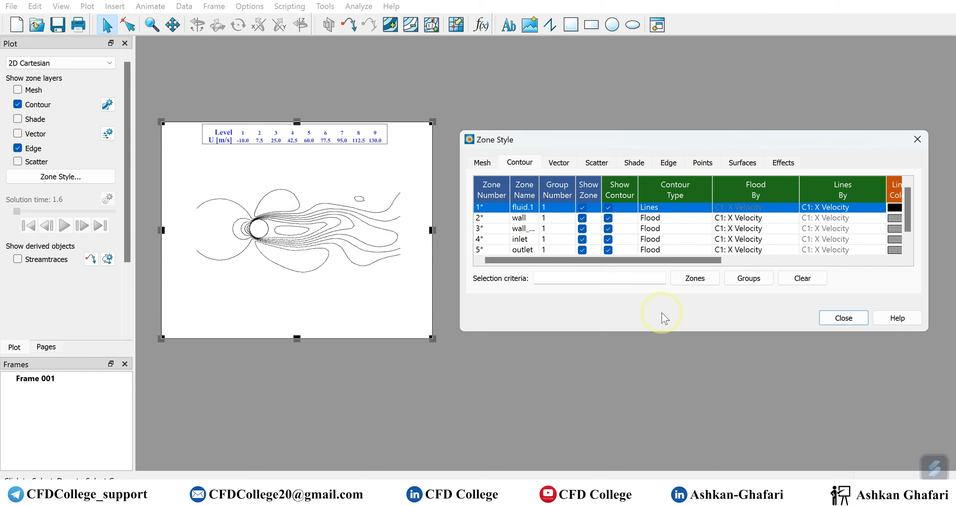
# - Color the contour lines of zone fluid.1 with Multi 1 and close the color chooser
pyautogui.moveTo(657, 261); pyautogui.dragTo(825, 261)
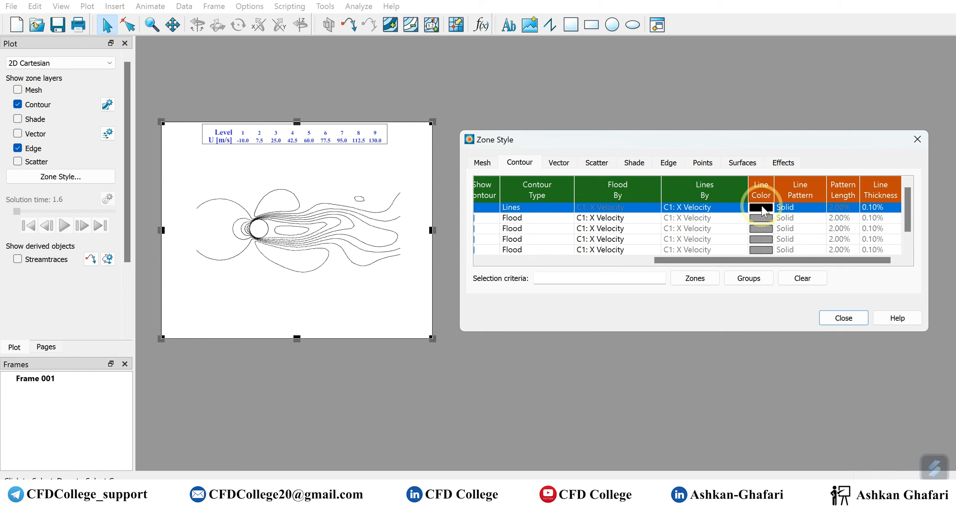
pyautogui.click(761, 208)
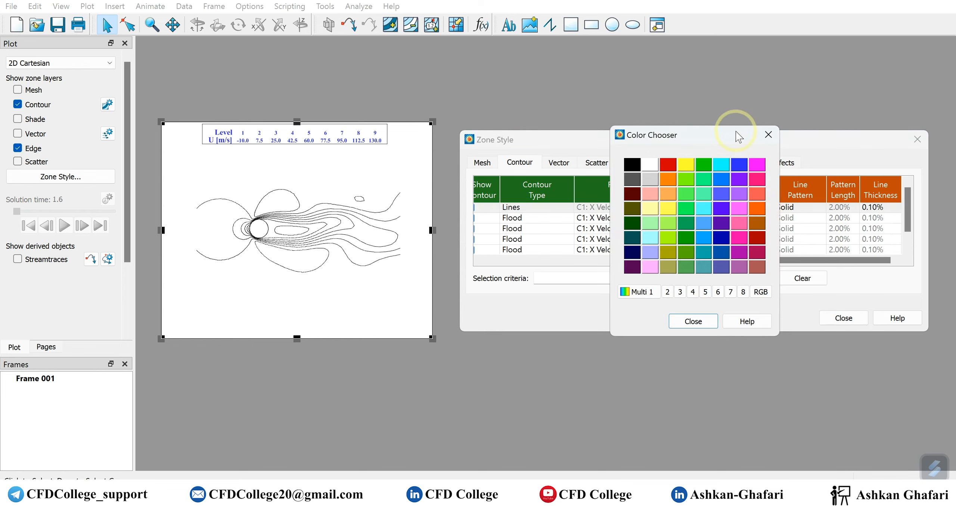
pyautogui.moveTo(723, 138); pyautogui.dragTo(652, 141)
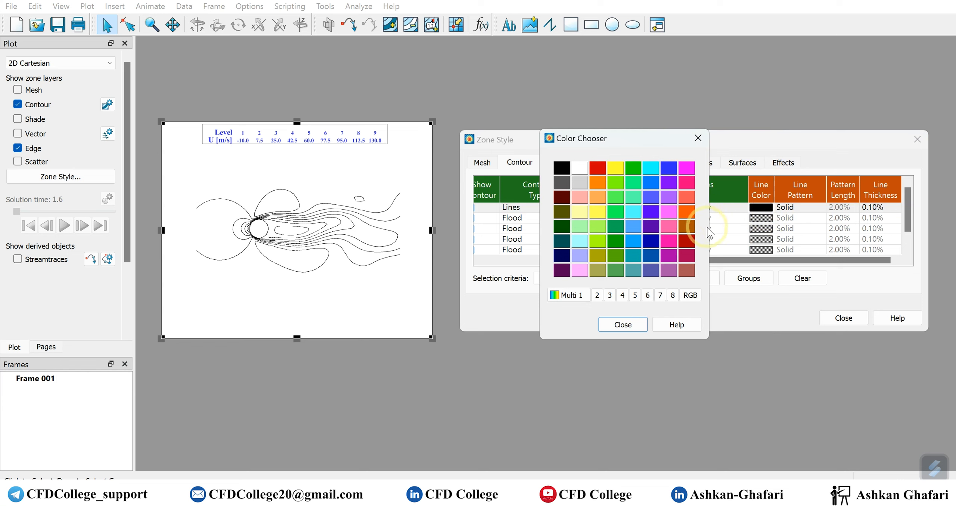
pyautogui.click(561, 295)
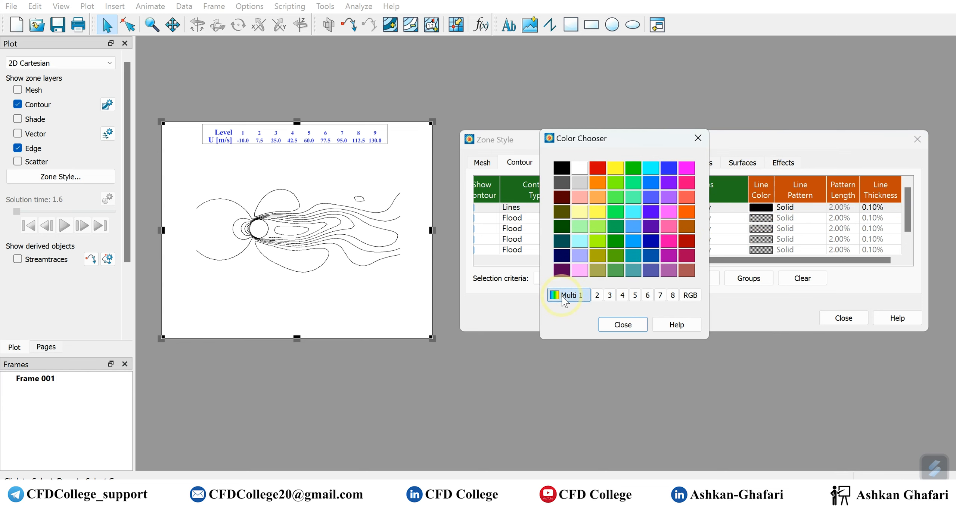
pyautogui.click(761, 207)
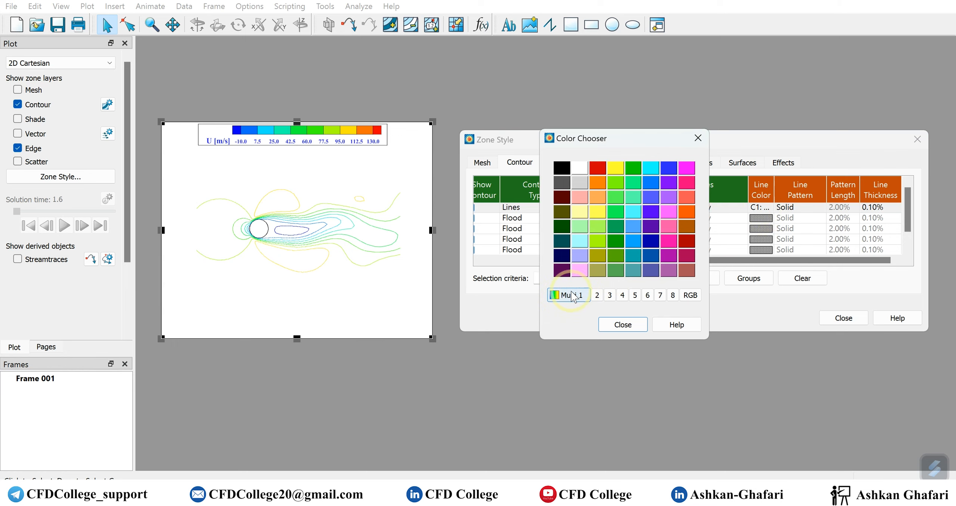
pyautogui.click(107, 105)
pyautogui.click(622, 322)
# - Look through contour groups 1 to 4 in the contour details and close them with group 1 selected
pyautogui.click(107, 105)
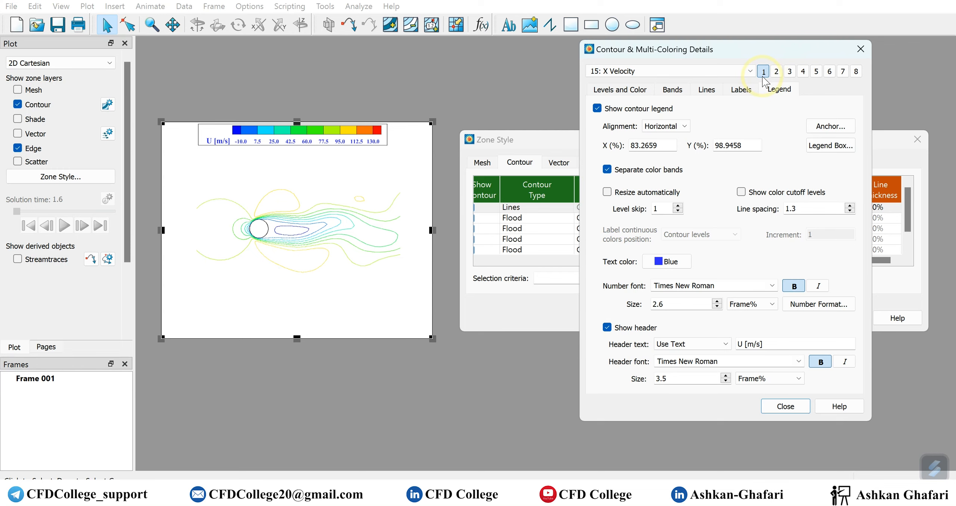
pyautogui.click(776, 72)
pyautogui.click(789, 72)
pyautogui.click(803, 72)
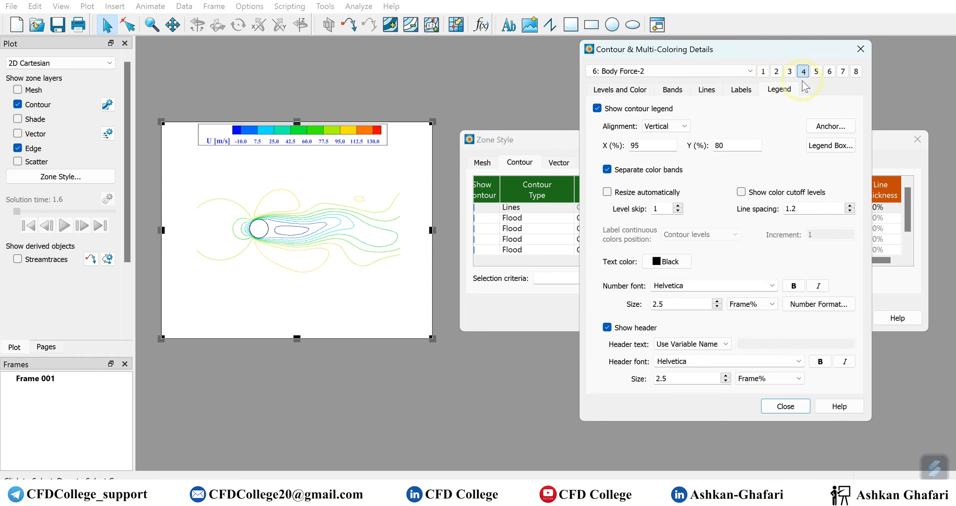
pyautogui.click(763, 72)
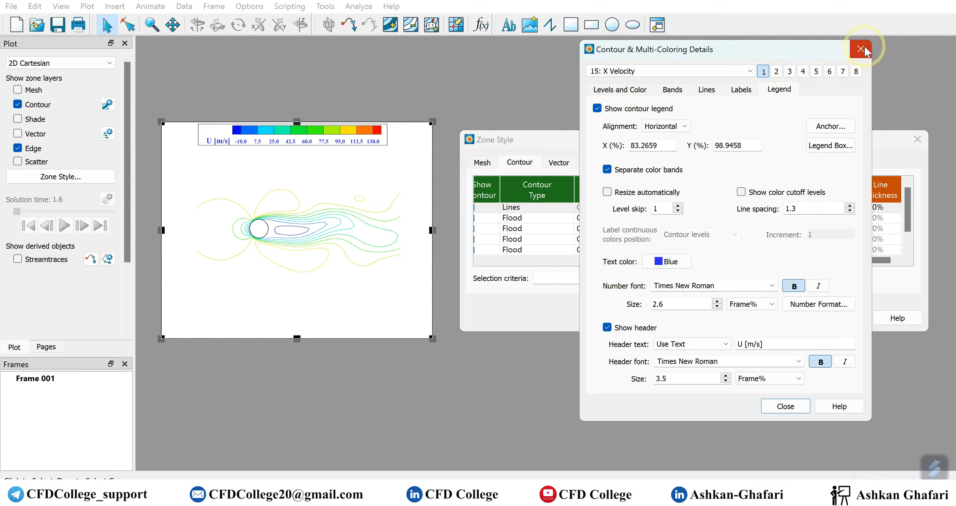
pyautogui.click(777, 72)
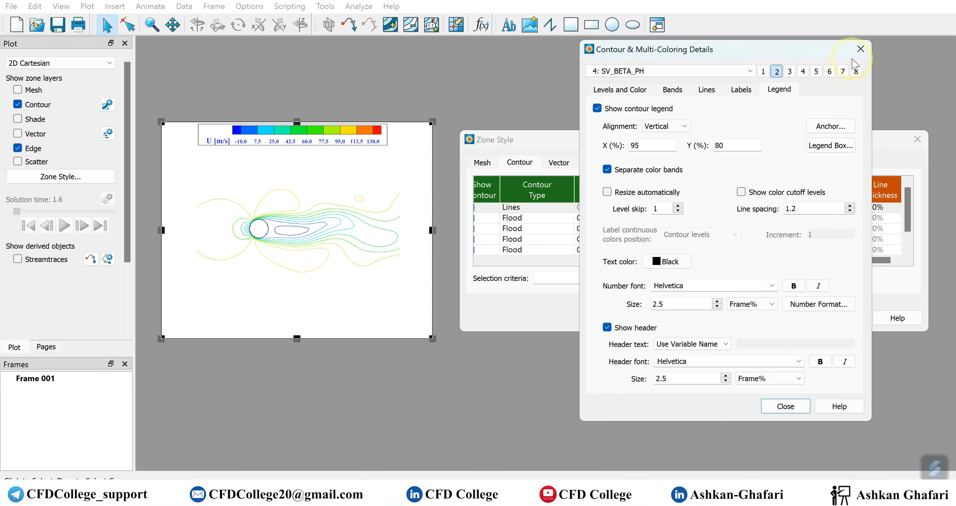
pyautogui.click(764, 72)
pyautogui.click(869, 53)
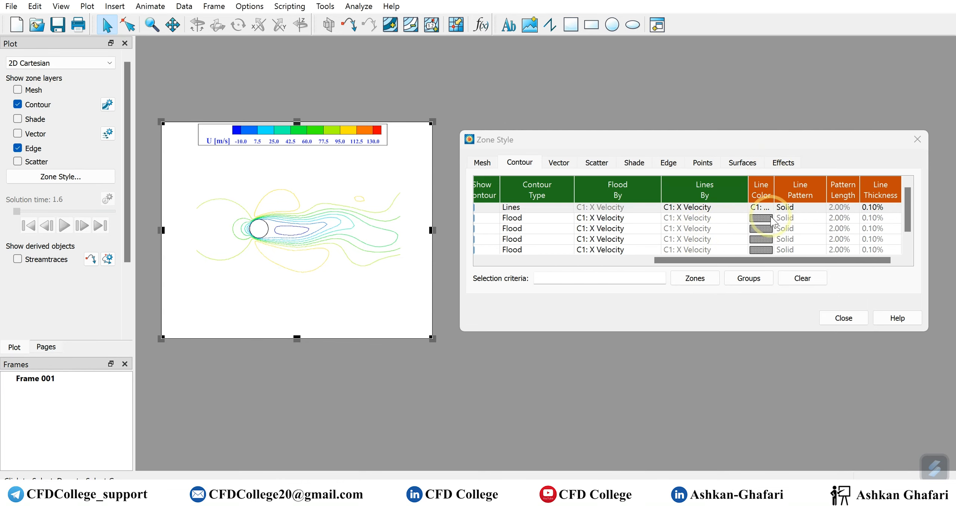
# - Keep the contour line color of zone fluid.1 and set its line thickness to 0.40%
pyautogui.click(761, 207)
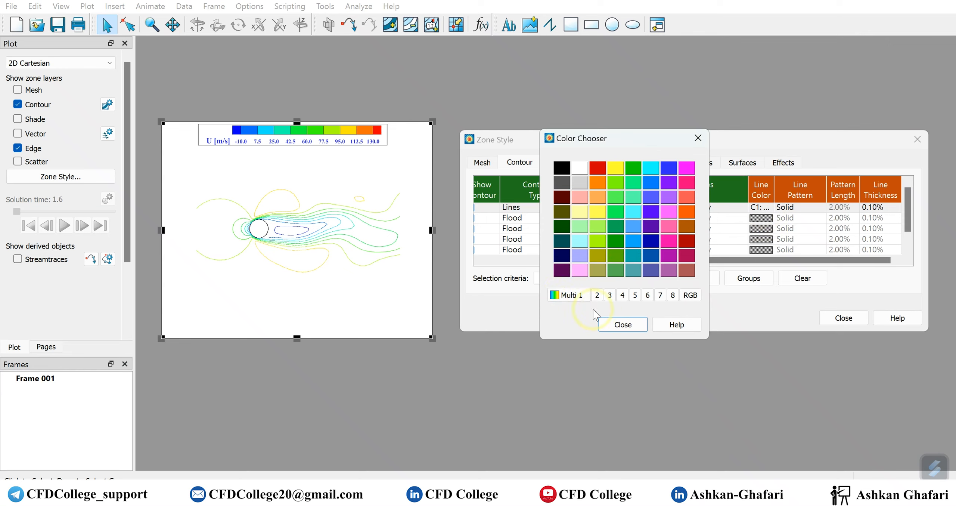
pyautogui.click(623, 325)
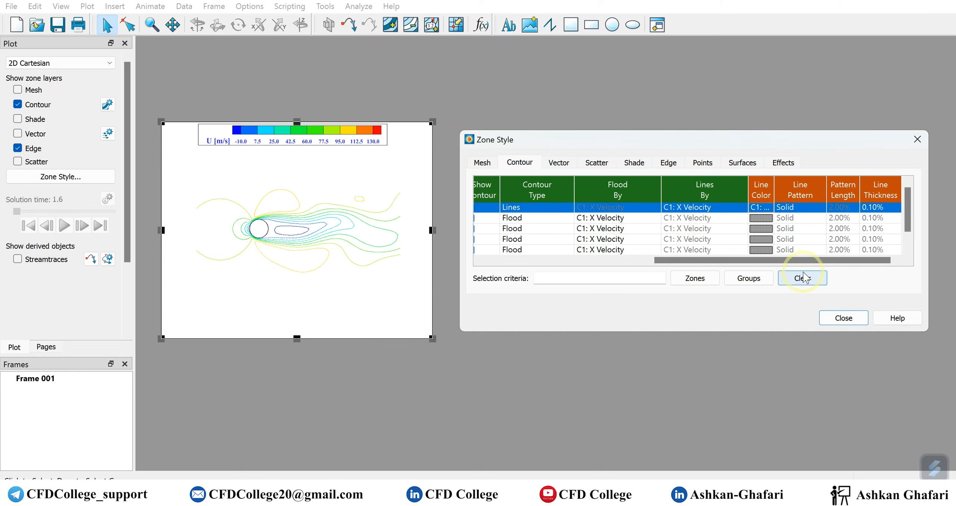
pyautogui.click(891, 207)
pyautogui.click(903, 244)
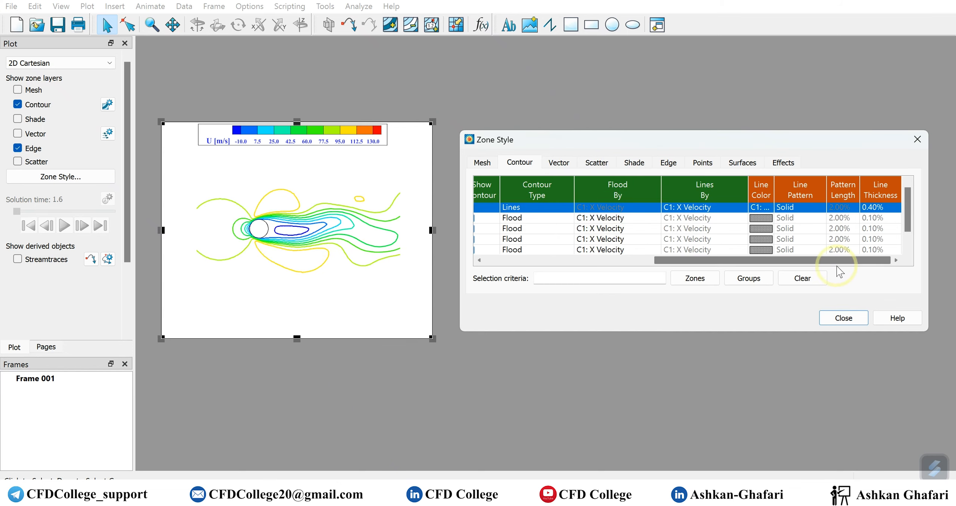
# - Widen the Zone Name column of the zone style table so the full zone names fit
pyautogui.moveTo(823, 260); pyautogui.dragTo(609, 260)
pyautogui.click(677, 218)
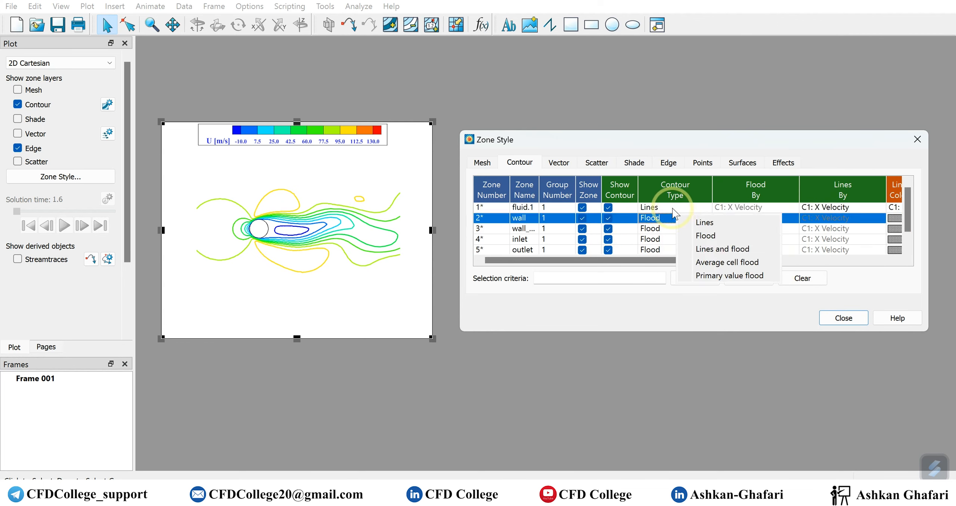
pyautogui.click(673, 208)
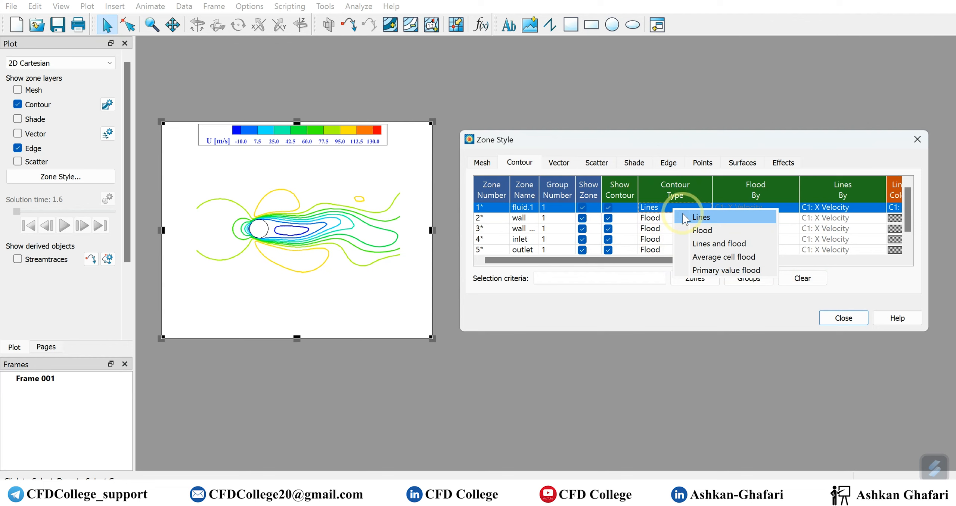
pyautogui.click(542, 190)
pyautogui.moveTo(540, 189)
pyautogui.mouseDown()
pyautogui.moveTo(568, 188)
pyautogui.moveTo(556, 188)
pyautogui.mouseUp()
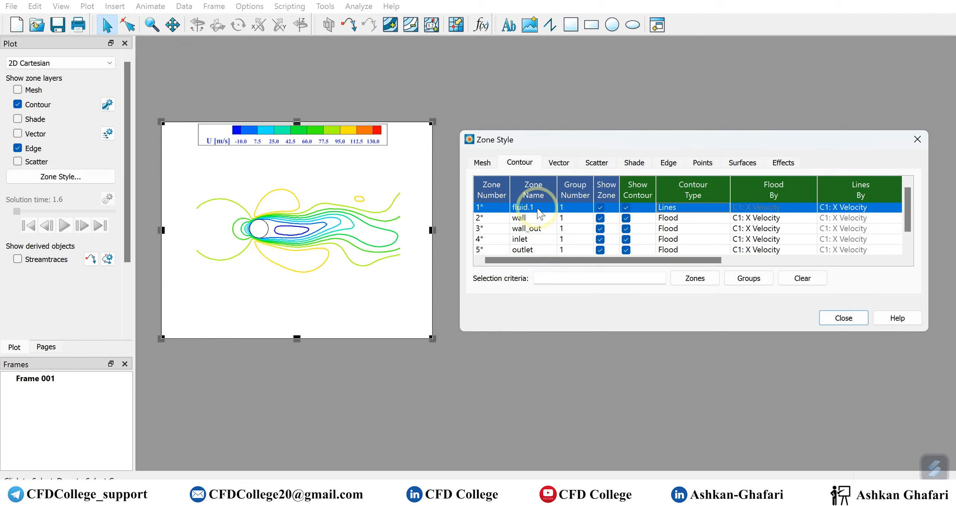
# - Set the contour type of zone fluid.1 to Lines and flood and its line color to black
pyautogui.click(687, 208)
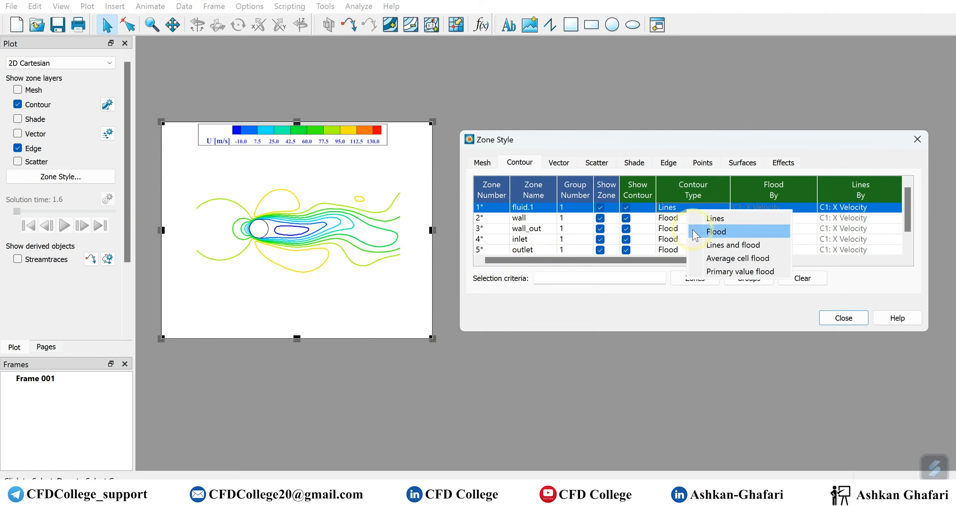
pyautogui.click(723, 244)
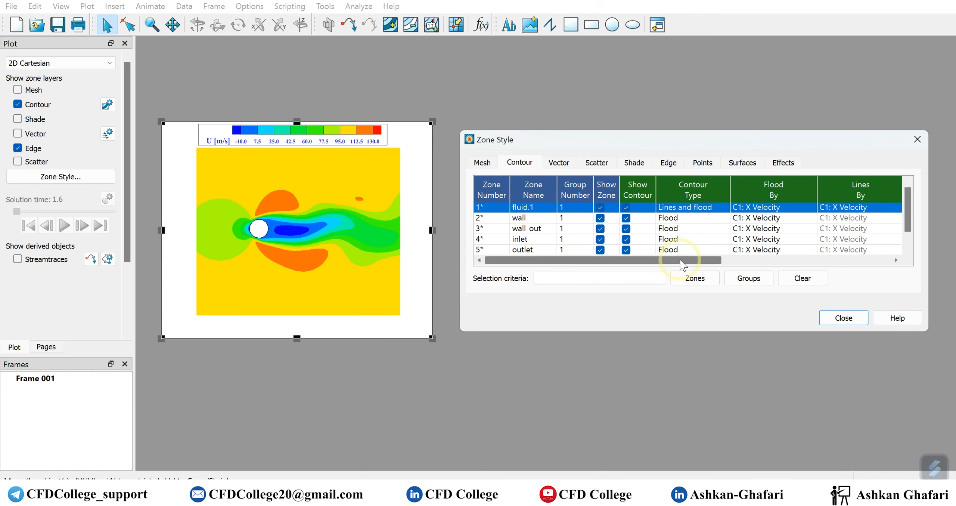
pyautogui.moveTo(681, 264); pyautogui.dragTo(803, 262)
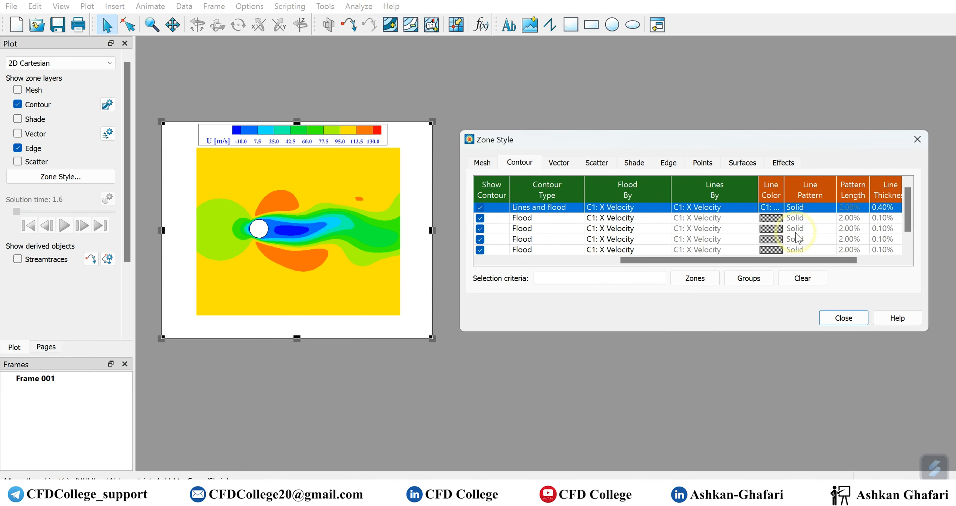
pyautogui.click(770, 207)
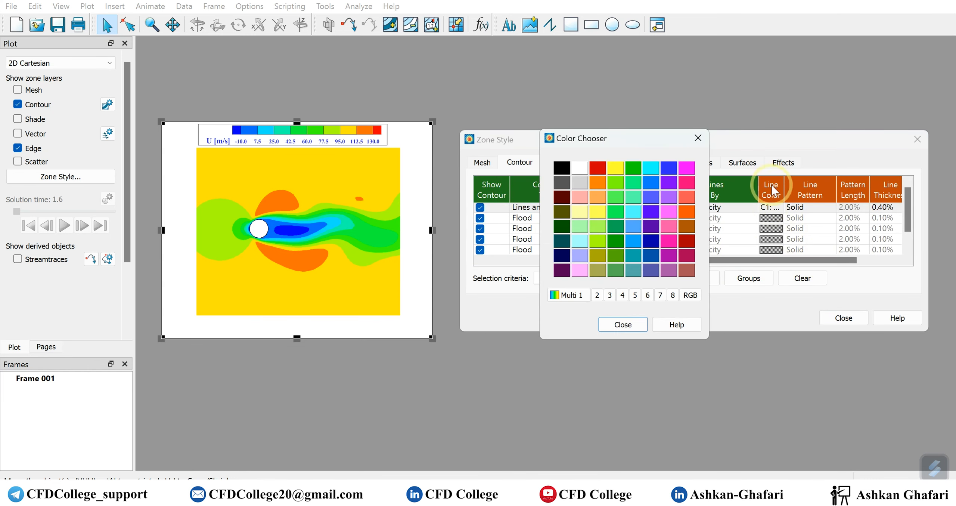
pyautogui.click(566, 172)
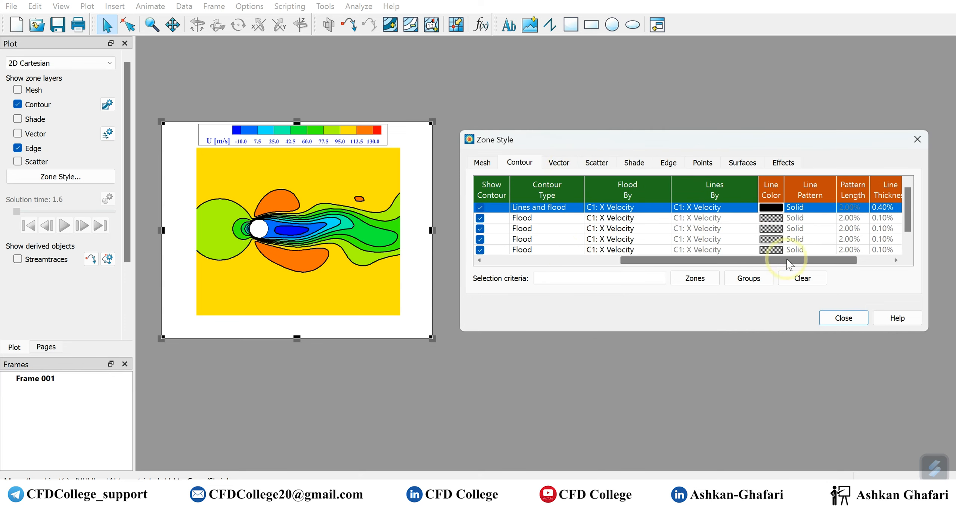
# - Set the contour line thickness of zone fluid.1 to a custom 0.2% and close the zone styles
pyautogui.moveTo(767, 260); pyautogui.dragTo(802, 260)
pyautogui.click(881, 207)
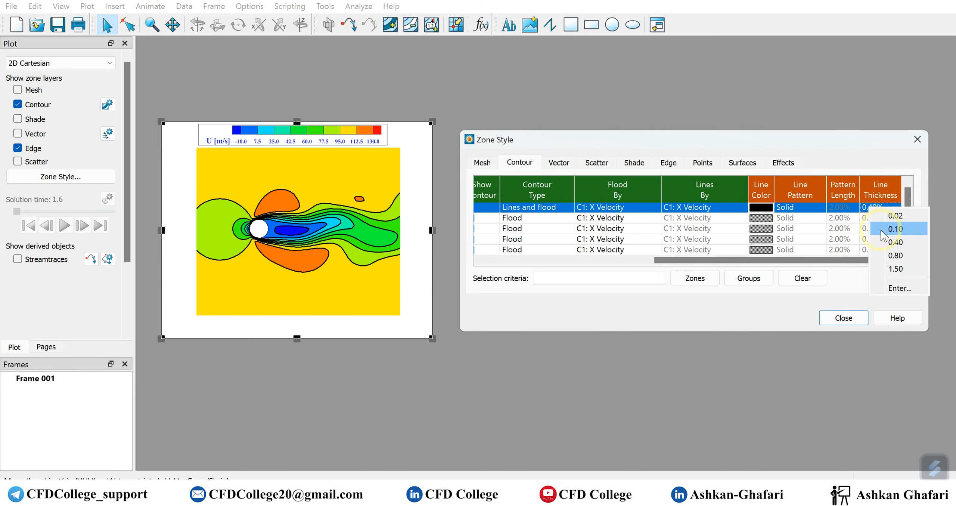
pyautogui.click(896, 287)
pyautogui.write('0.2')
pyautogui.press('Return')
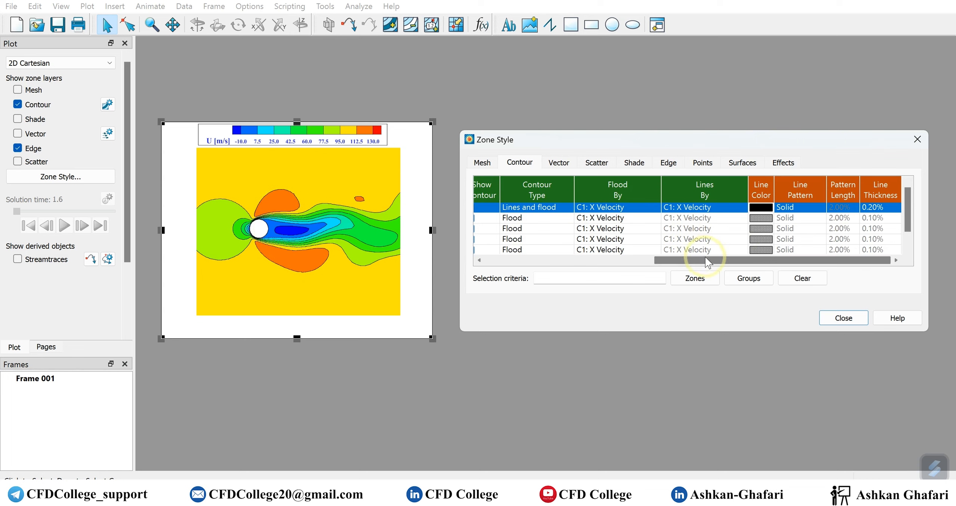
pyautogui.moveTo(660, 261); pyautogui.dragTo(490, 262)
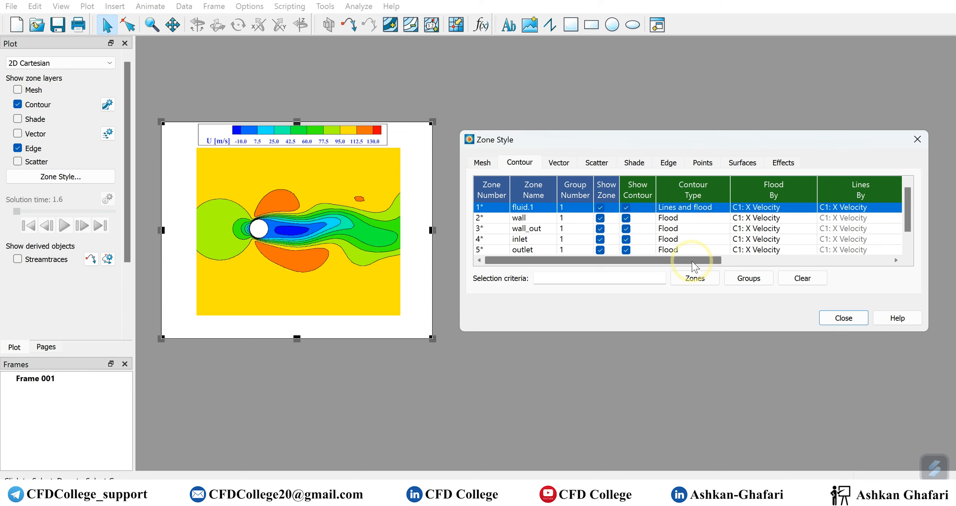
pyautogui.click(845, 318)
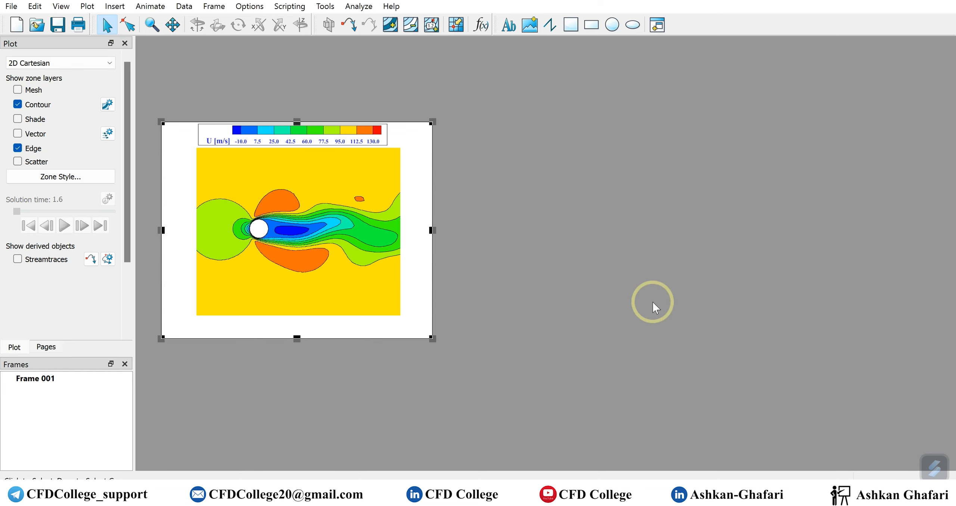
# - Show contour value labels on the X Velocity contour lines and set the label size to 2.5 Frame%
pyautogui.click(107, 104)
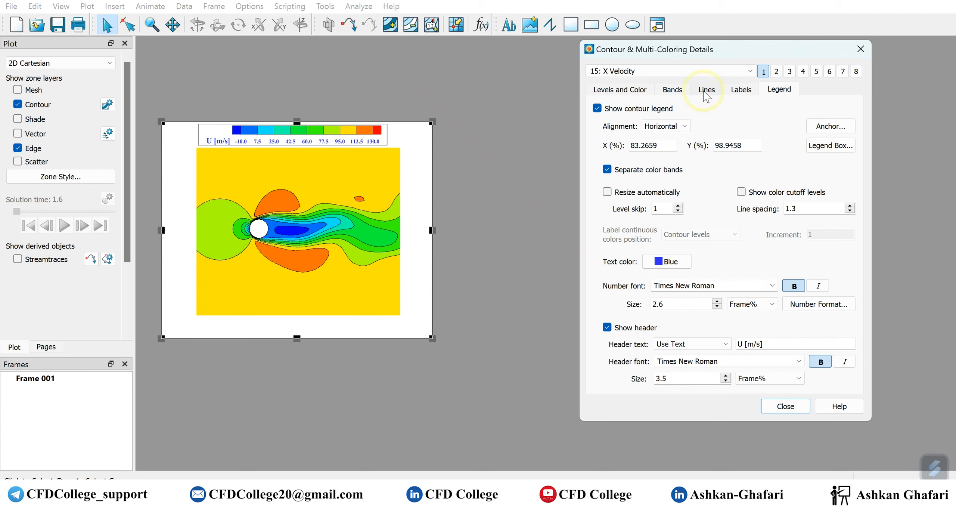
pyautogui.click(740, 89)
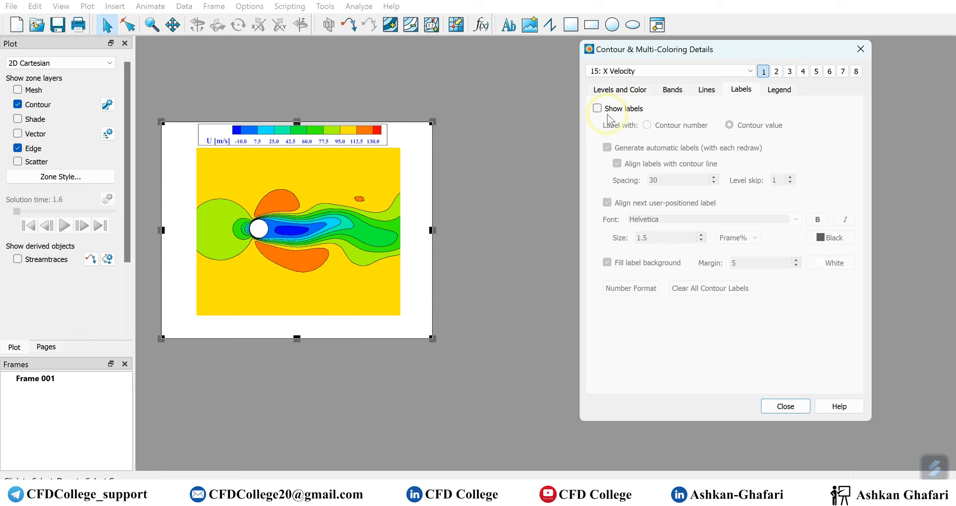
pyautogui.click(631, 110)
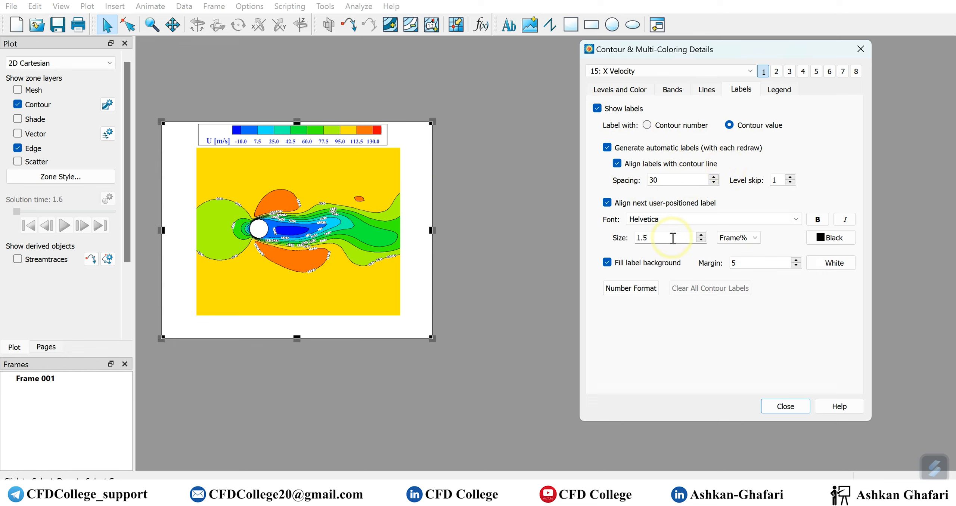
pyautogui.click(701, 235)
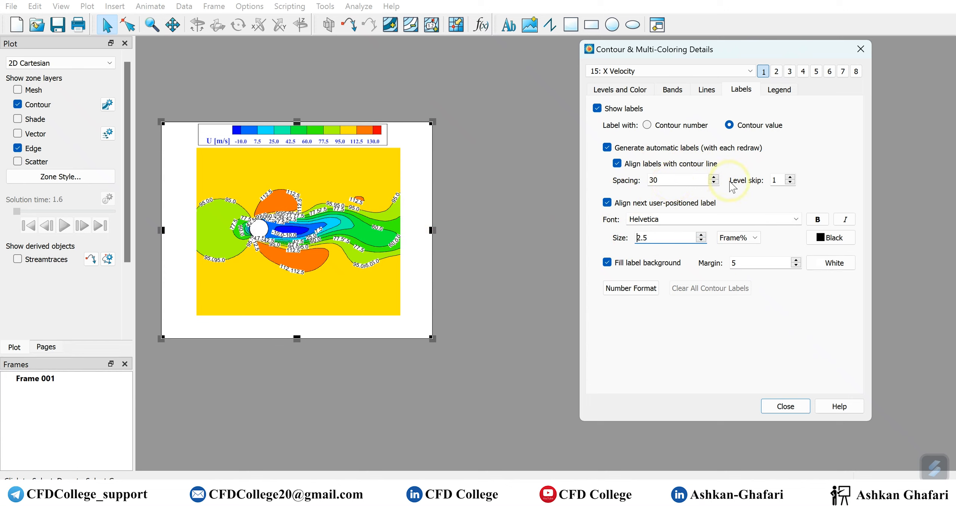
# - Set the contour label spacing to 60 and the label font to Times New Roman
pyautogui.moveTo(670, 181); pyautogui.dragTo(644, 188)
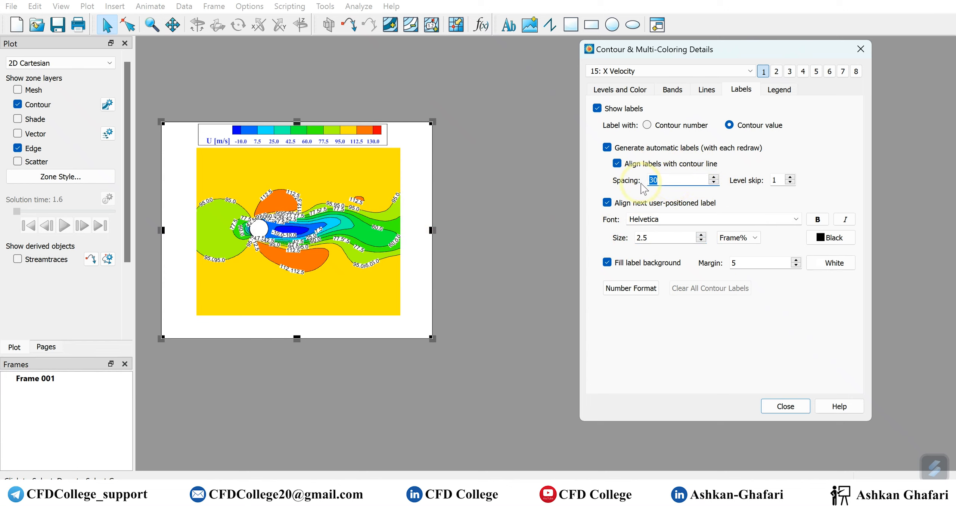
pyautogui.write('60')
pyautogui.click(679, 219)
pyautogui.doubleClick(679, 219)
pyautogui.write('times New Roman')
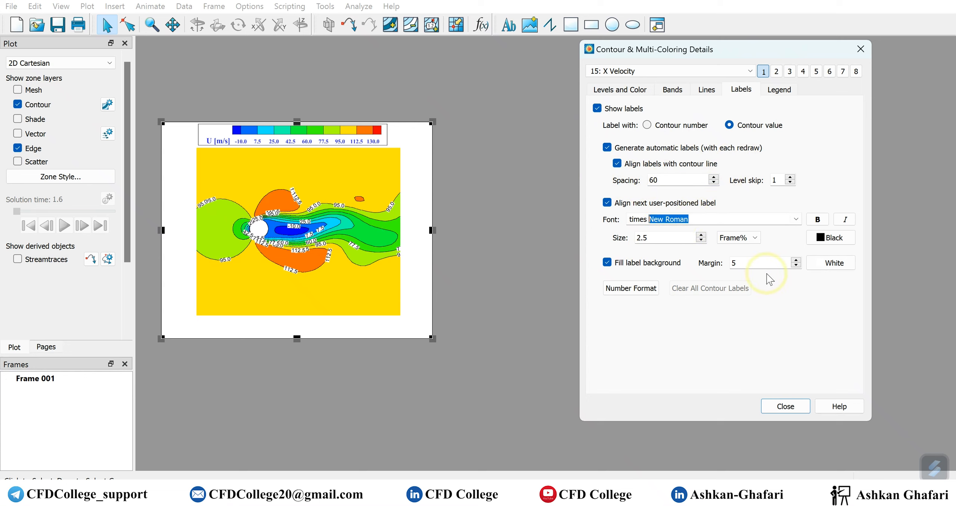
pyautogui.click(668, 239)
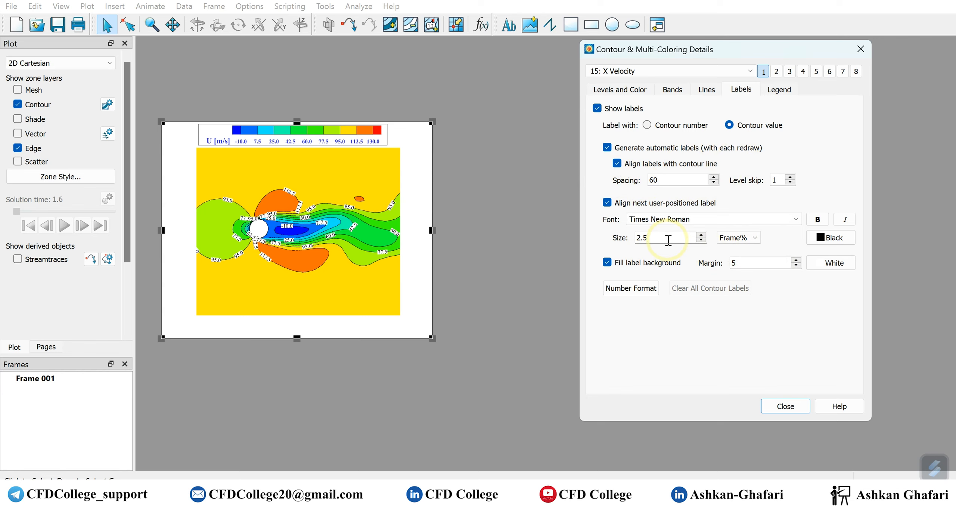
# - Set the contour label spacing to 80 and turn off the label background fill
pyautogui.doubleClick(680, 178)
pyautogui.click(779, 180)
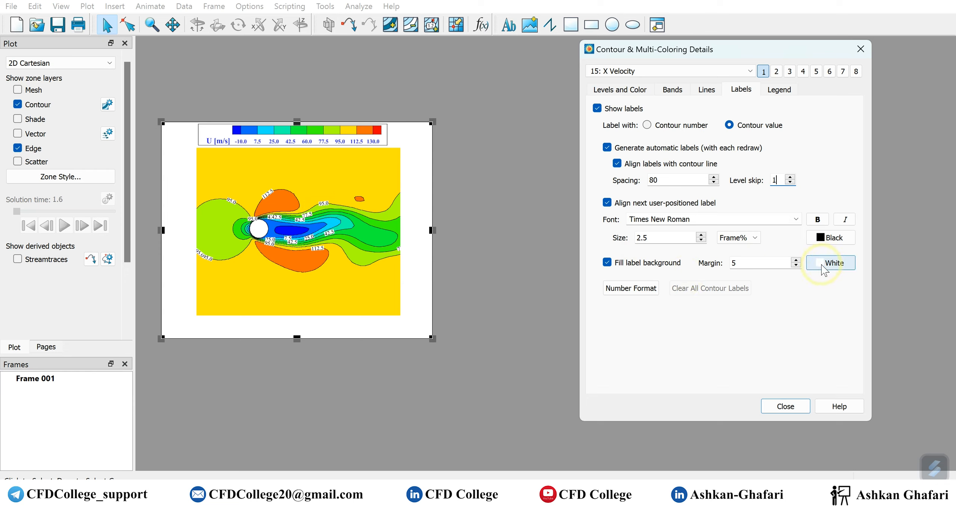
pyautogui.click(643, 266)
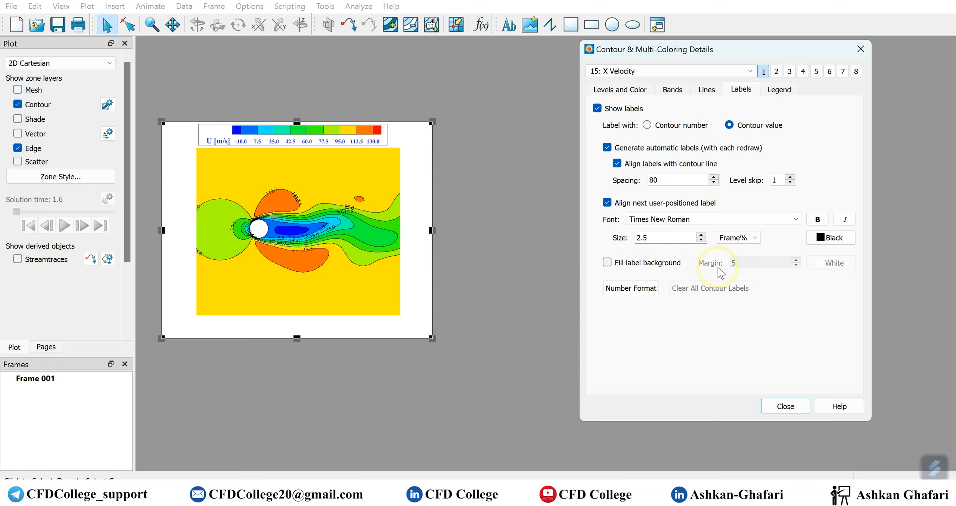
pyautogui.click(629, 290)
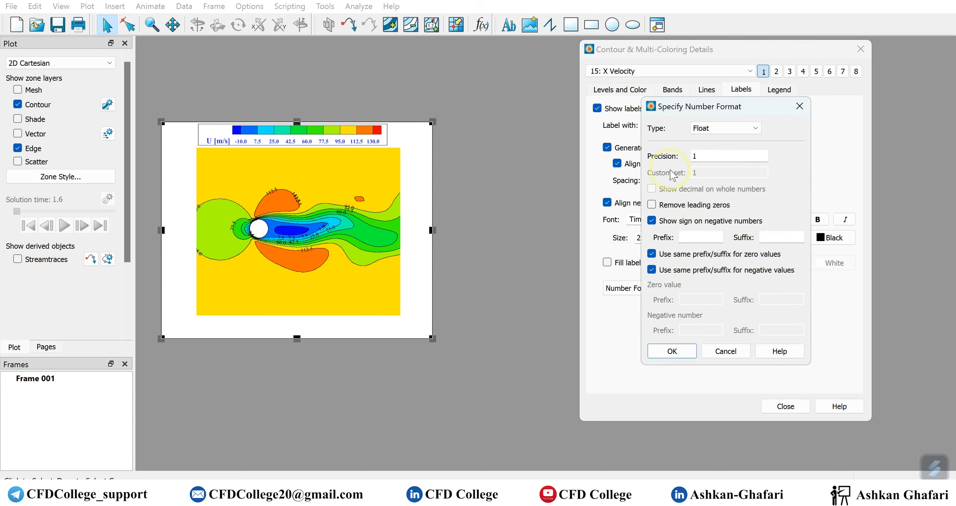
pyautogui.click(756, 129)
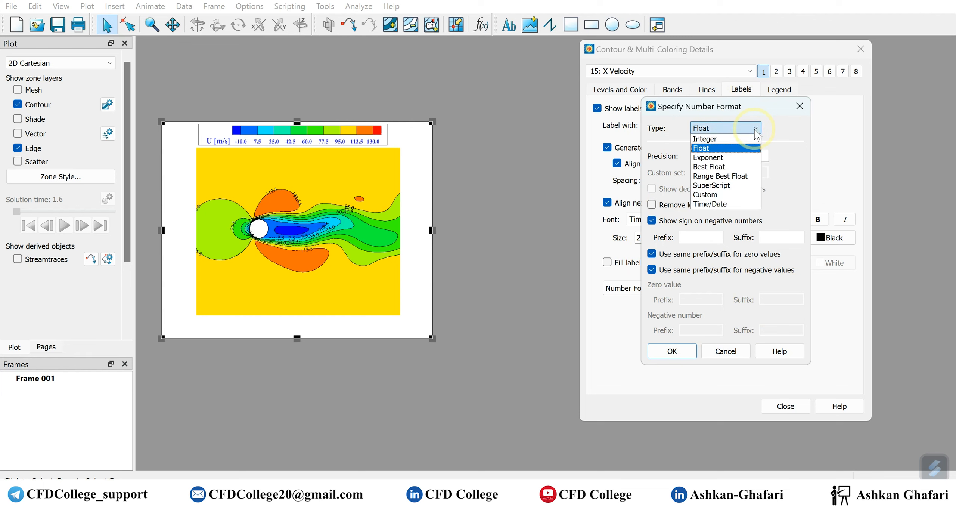
pyautogui.click(780, 141)
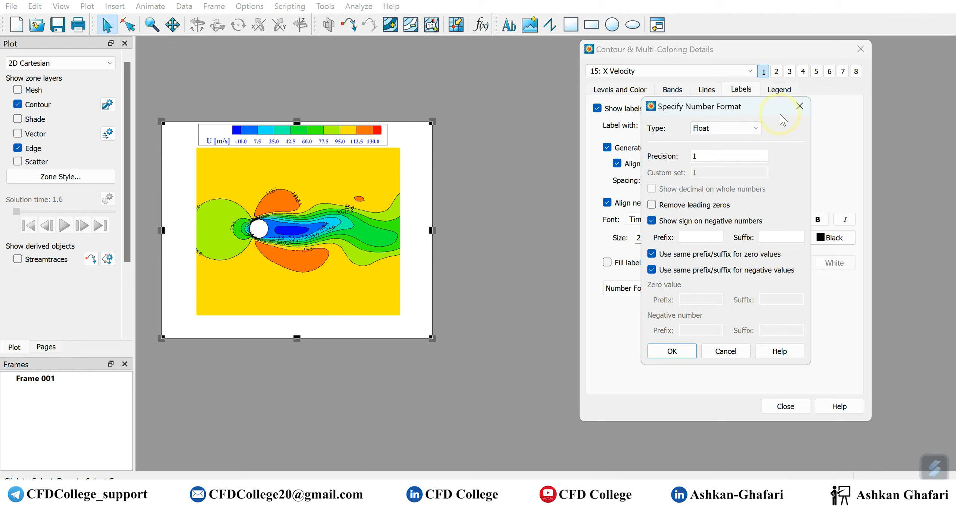
pyautogui.click(798, 108)
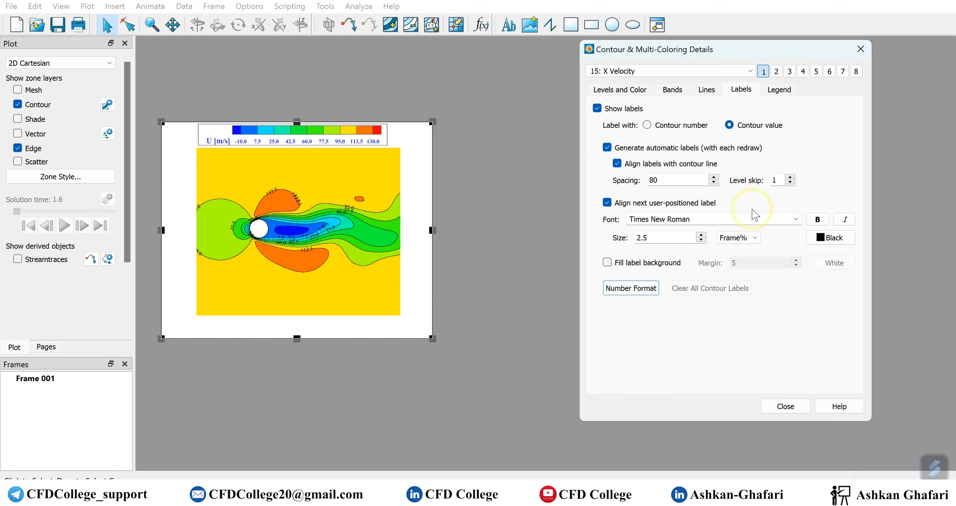
pyautogui.click(606, 202)
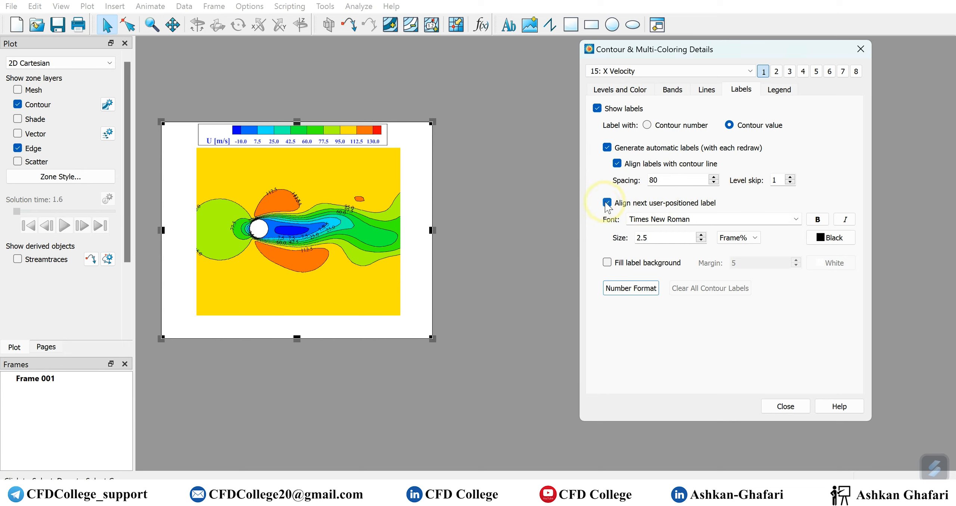
pyautogui.click(698, 219)
pyautogui.click(607, 202)
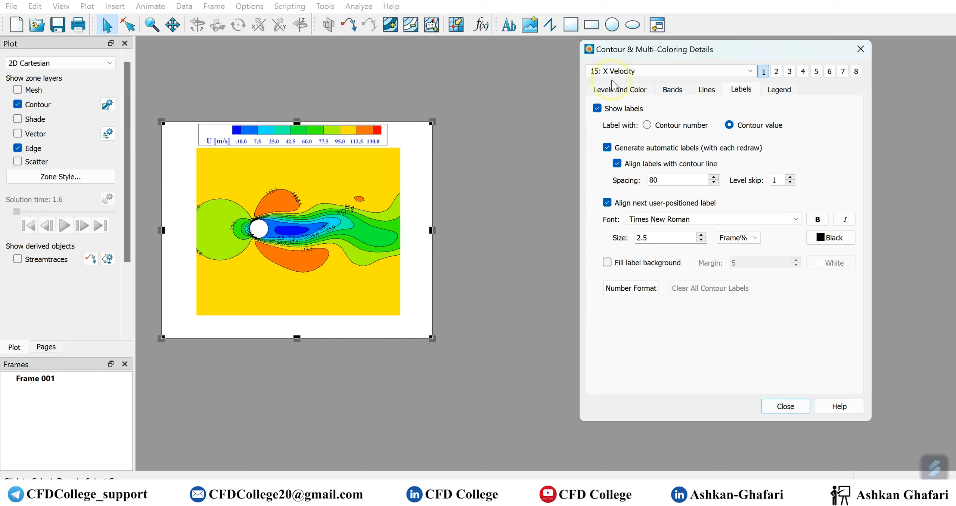
# - Check the contour levels and color settings, close the contour details and deselect the frame
pyautogui.click(617, 92)
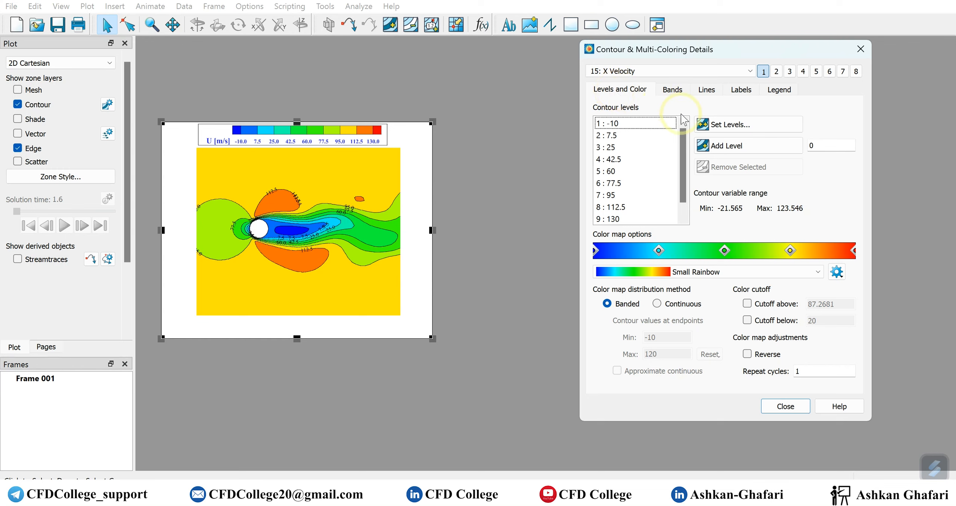
pyautogui.click(782, 408)
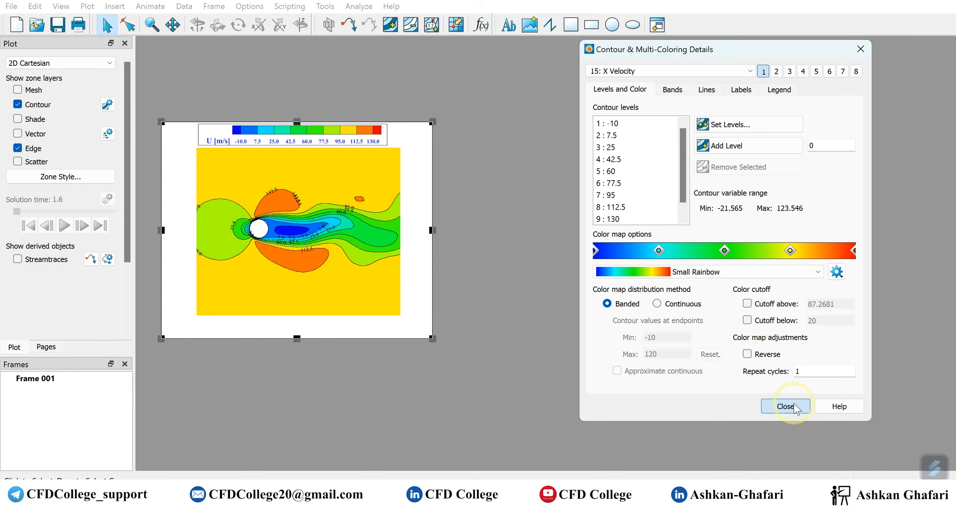
pyautogui.click(791, 404)
pyautogui.click(569, 318)
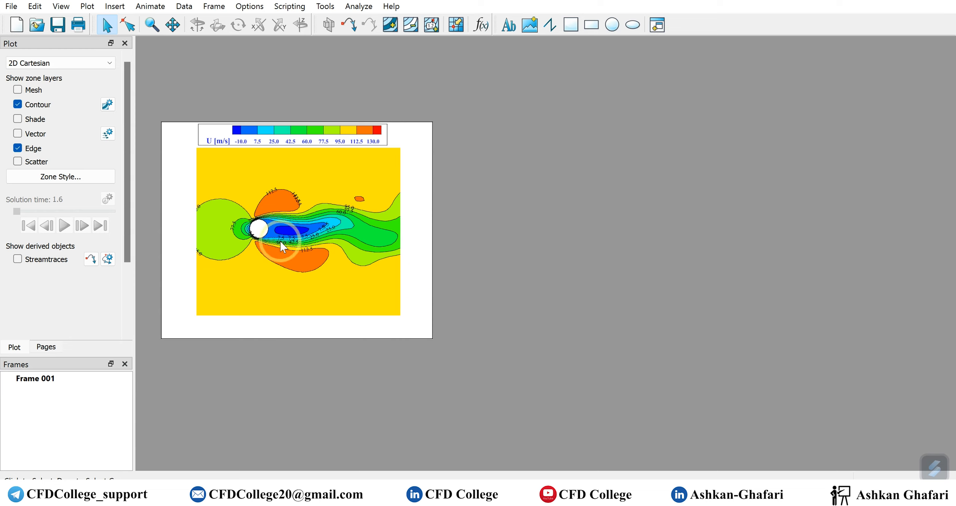
# - Set up an image export of the plot in PNG format, covering all frames at the on-screen image width
pyautogui.click(12, 6)
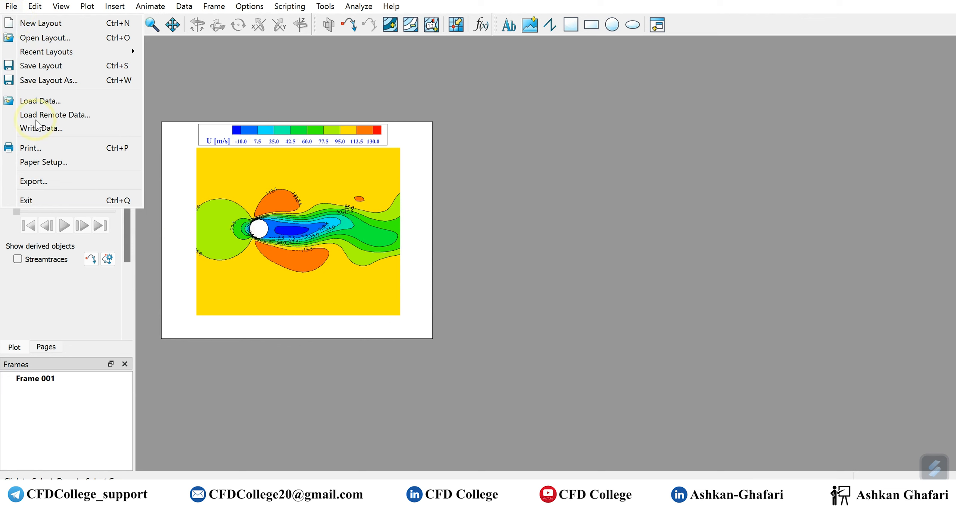
pyautogui.click(37, 182)
pyautogui.moveTo(490, 120); pyautogui.dragTo(617, 110)
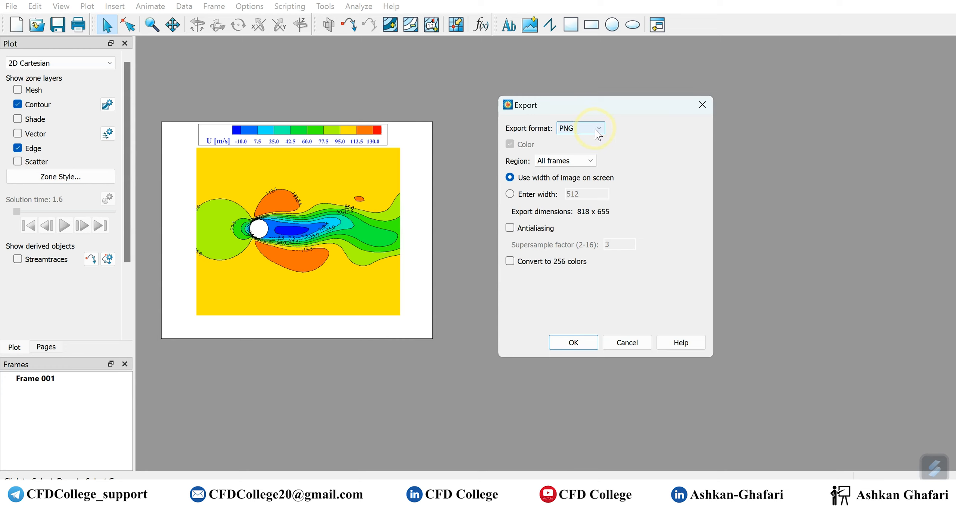
pyautogui.click(598, 131)
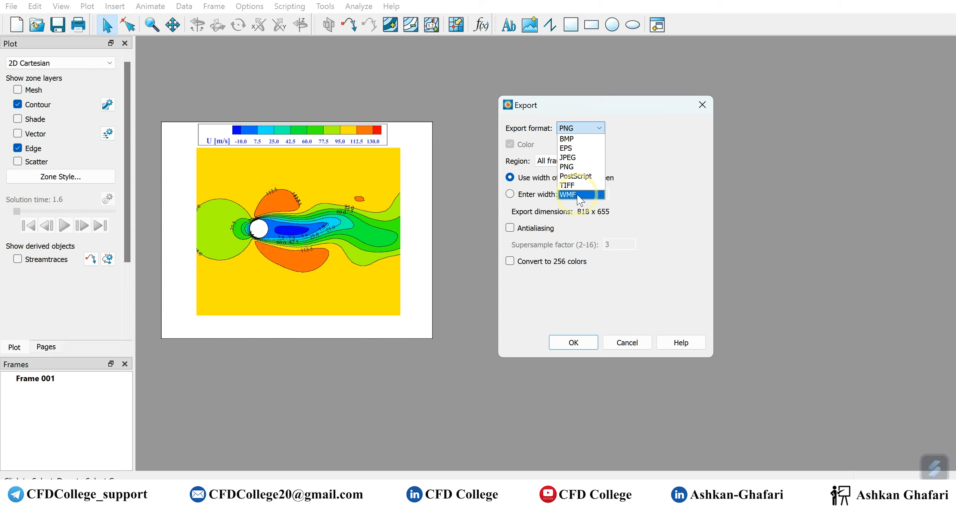
pyautogui.click(572, 166)
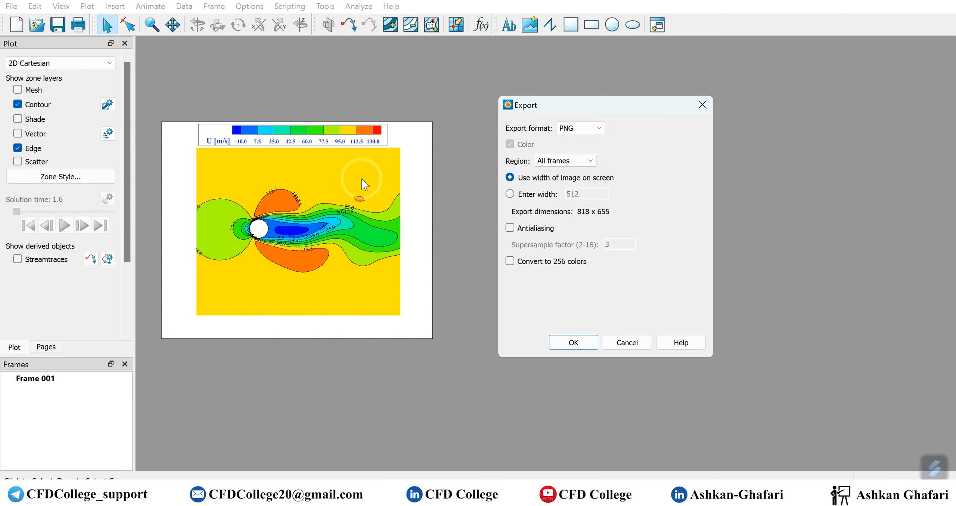
pyautogui.click(591, 162)
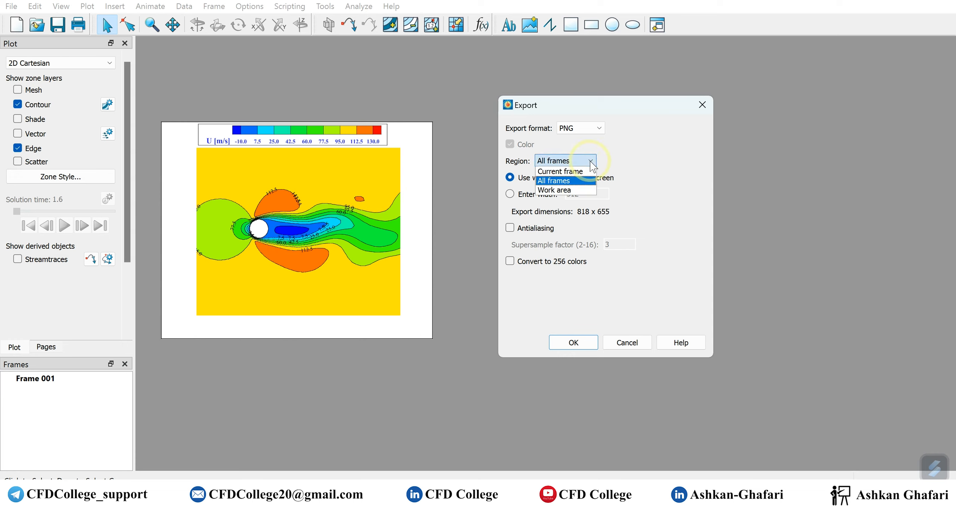
pyautogui.click(622, 162)
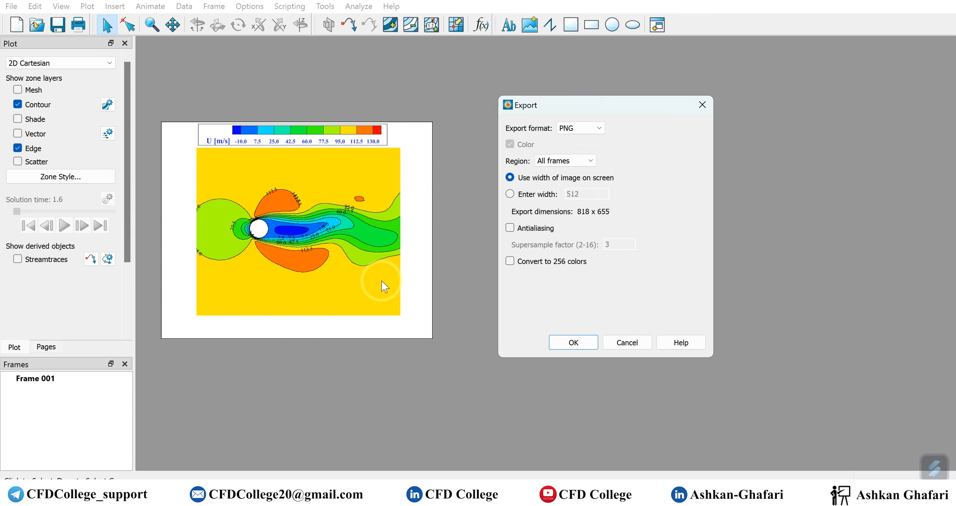
# - Save the PNG export in the Tecplot folder under the name Velocity Contour
pyautogui.click(573, 343)
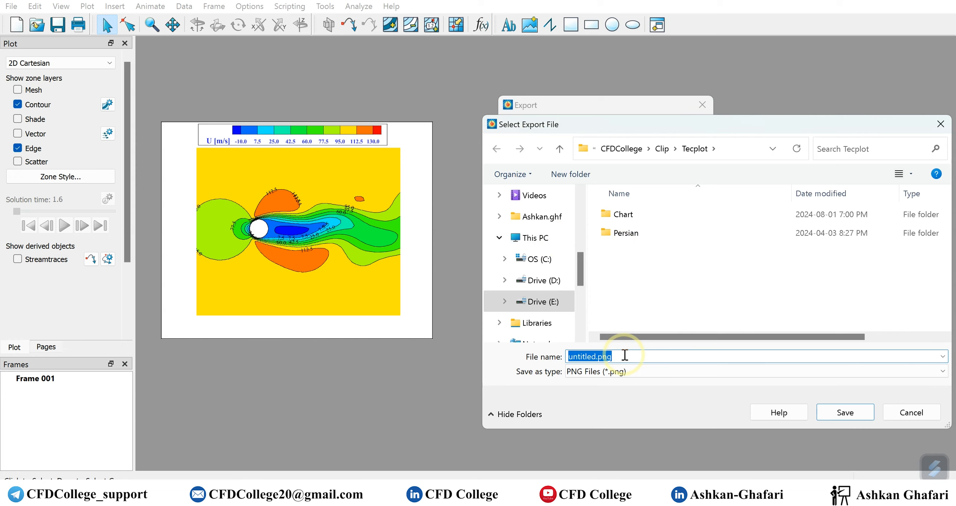
pyautogui.write('Veloc')
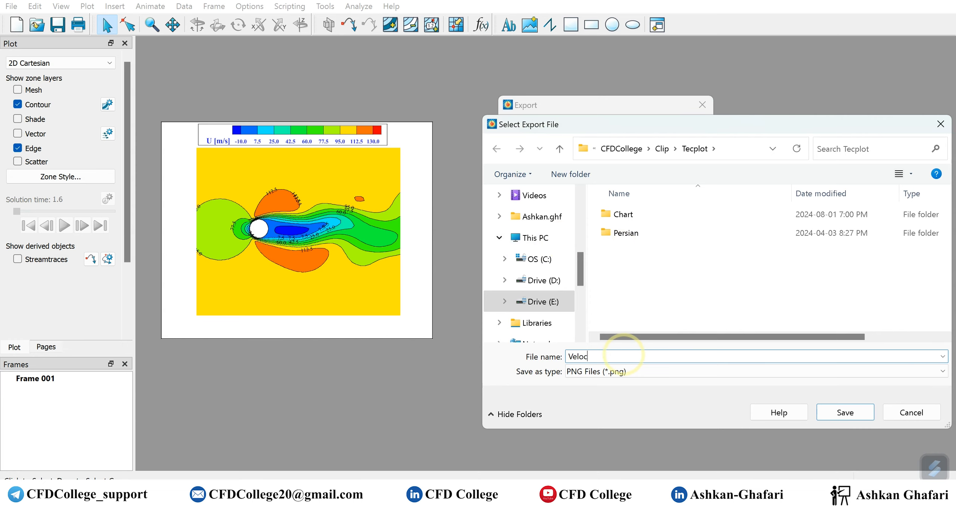
pyautogui.write('ity Contour')
pyautogui.press('Return')
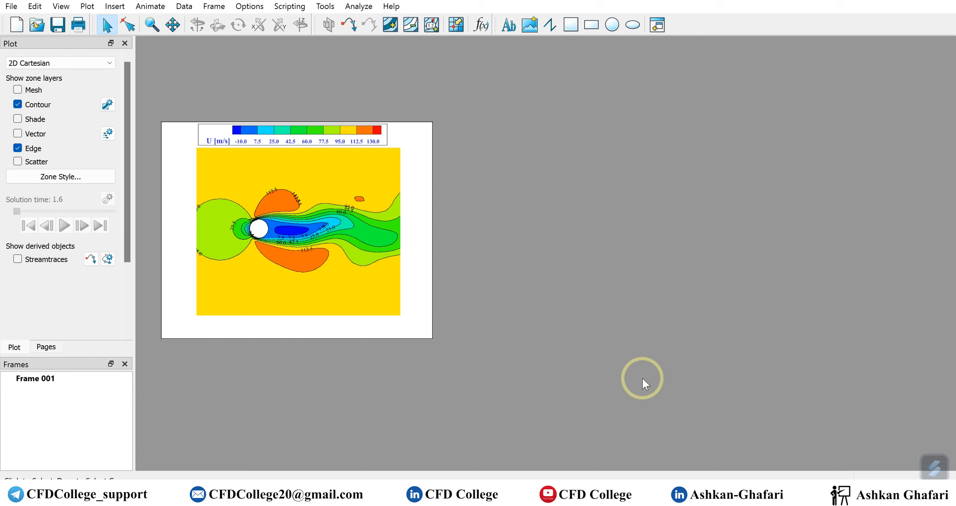
# - Export all frames in color in WMF format and save the file as Velocity Contour.wmf in the Tecplot folder
pyautogui.click(11, 6)
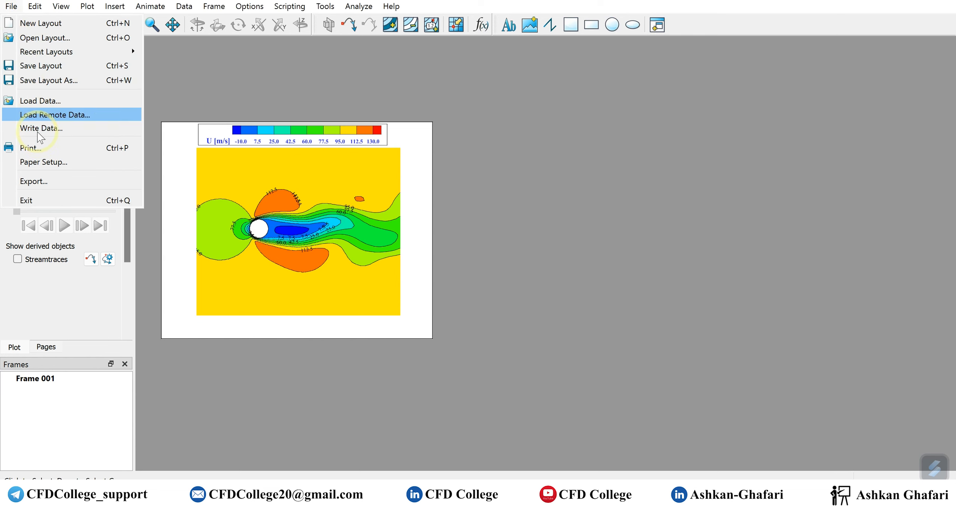
pyautogui.click(41, 180)
pyautogui.click(598, 128)
pyautogui.click(588, 195)
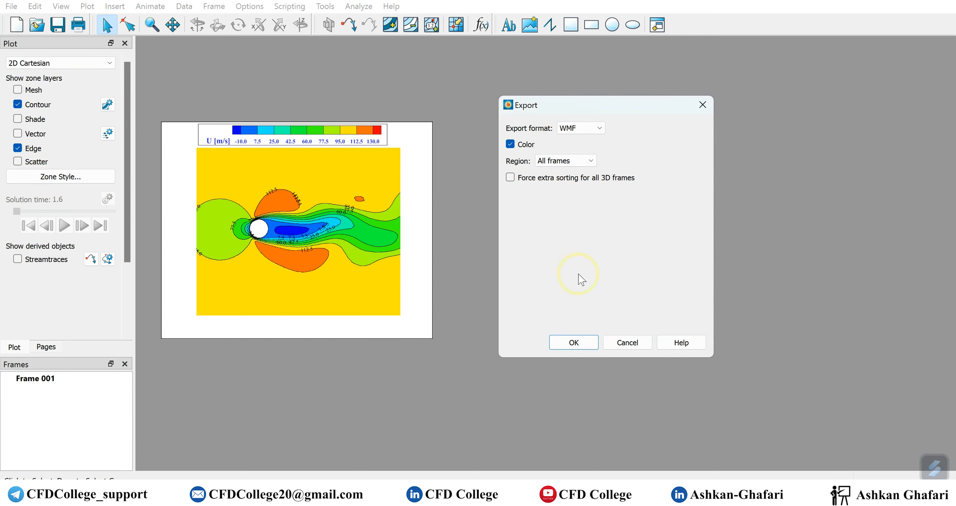
pyautogui.click(569, 343)
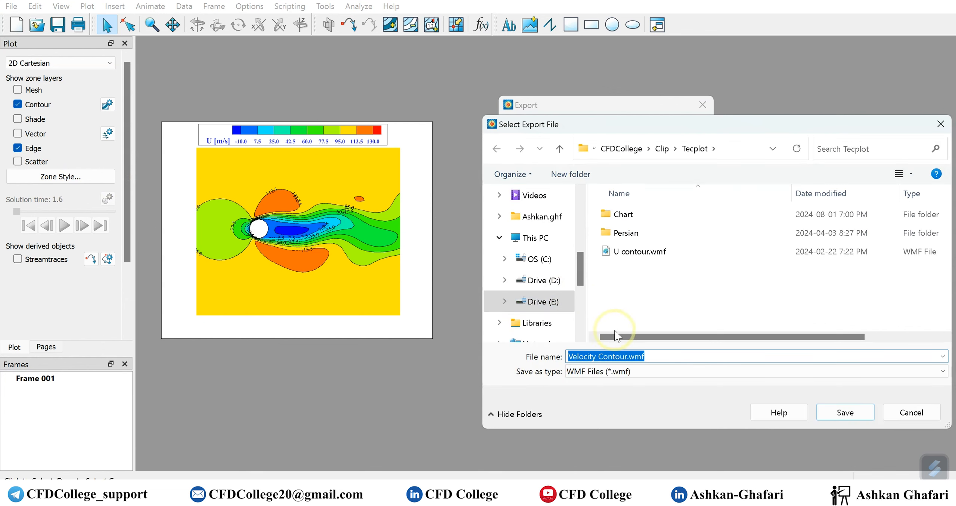
pyautogui.click(845, 412)
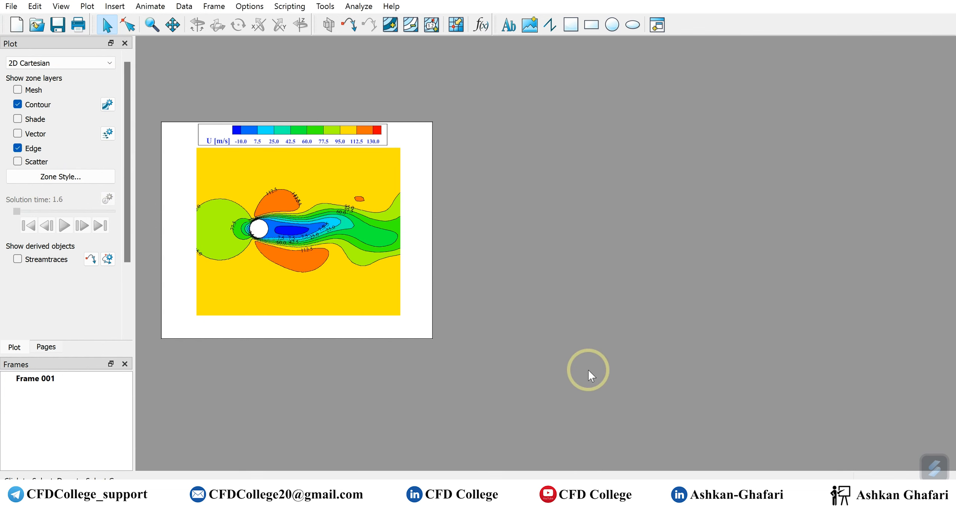
# - Launch Microsoft Word from the system search
pyautogui.press('super')
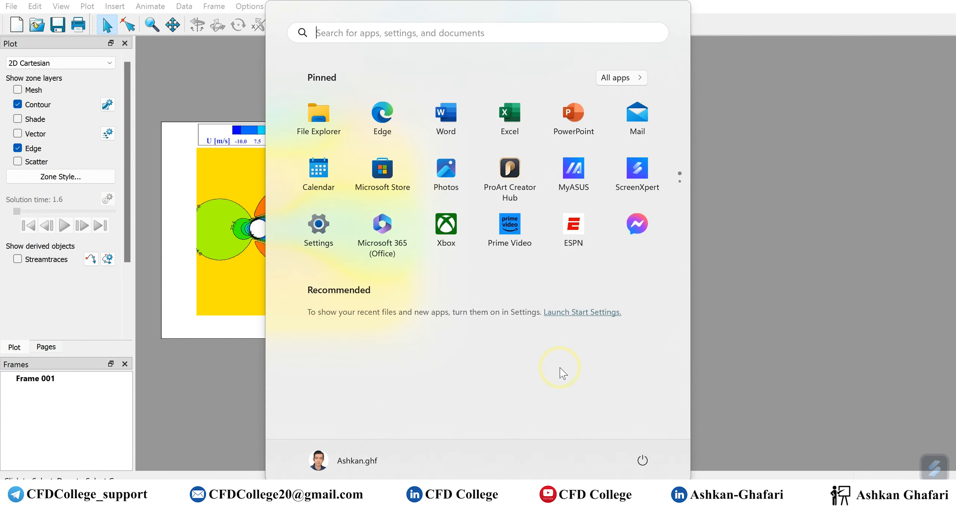
pyautogui.write('word')
pyautogui.press('Return')
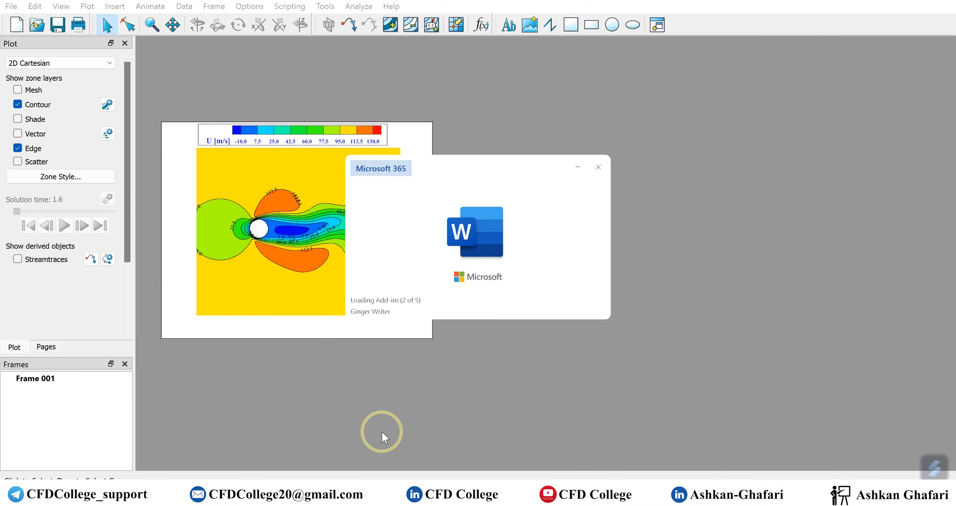
# - Switch to the Tecplot folder in File Explorer and snap its window to half the screen beside Word
pyautogui.moveTo(326, 492)
pyautogui.click(325, 430)
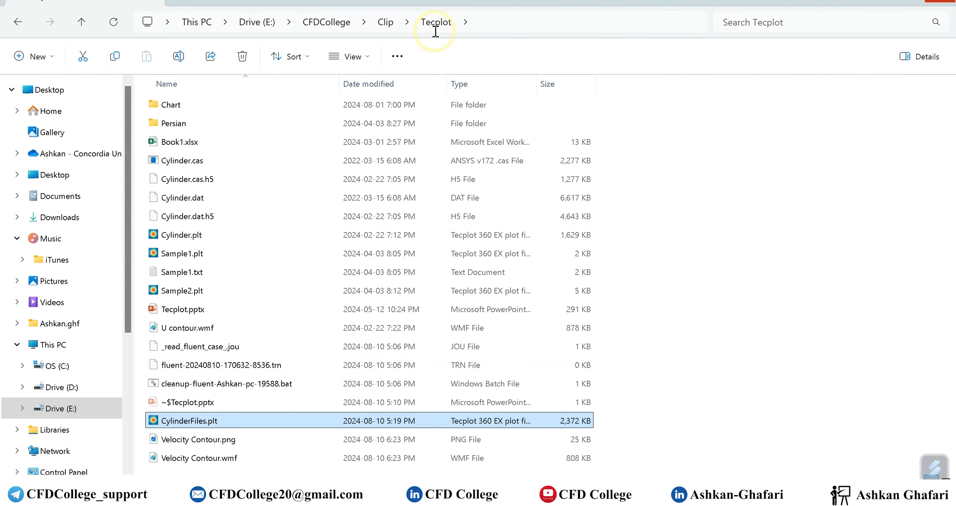
pyautogui.moveTo(127, 50); pyautogui.dragTo(217, 14)
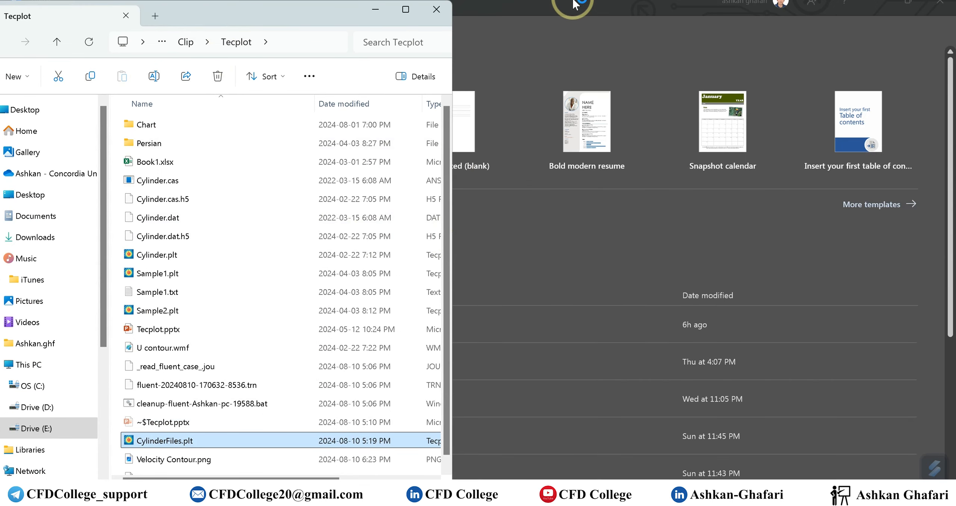
# - Open a blank document in Word and place its window beside the Tecplot folder window
pyautogui.click(564, 4)
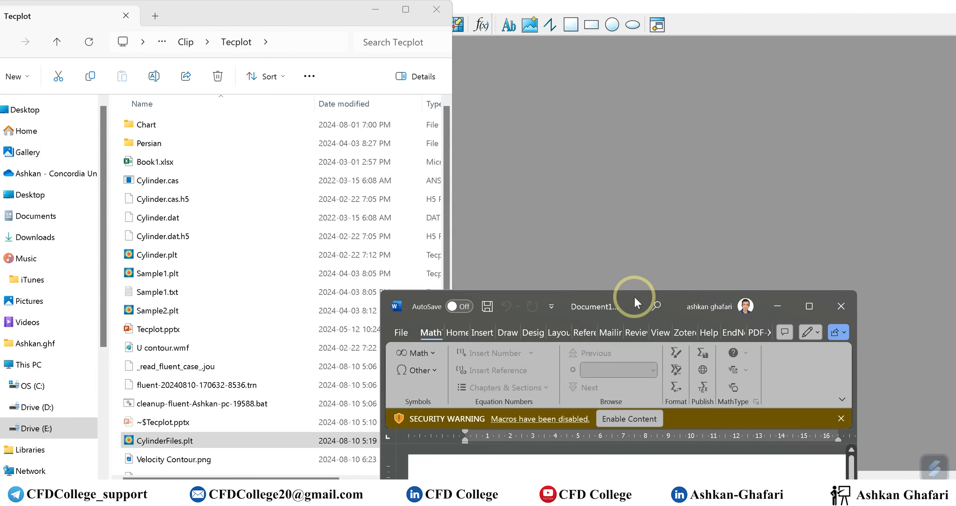
pyautogui.moveTo(636, 303); pyautogui.dragTo(724, 32)
pyautogui.click(723, 147)
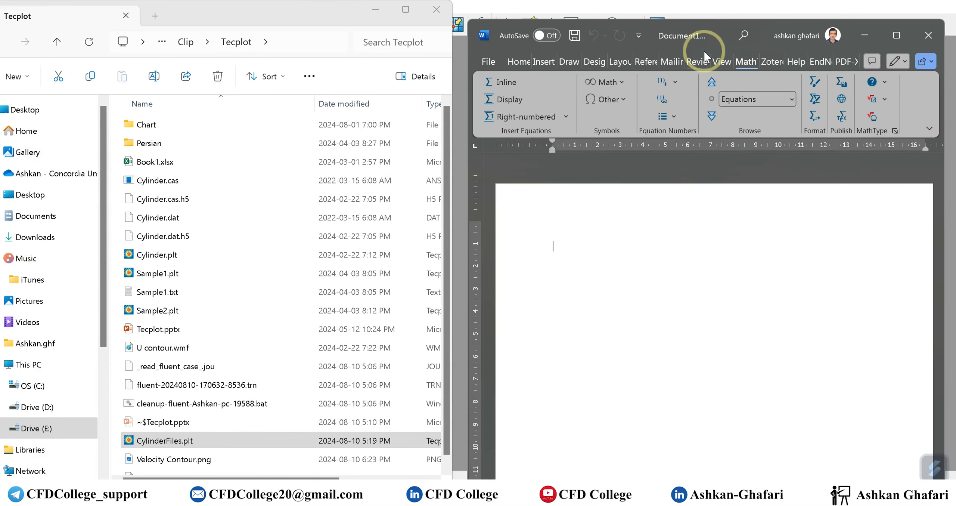
pyautogui.moveTo(712, 39); pyautogui.dragTo(708, 27)
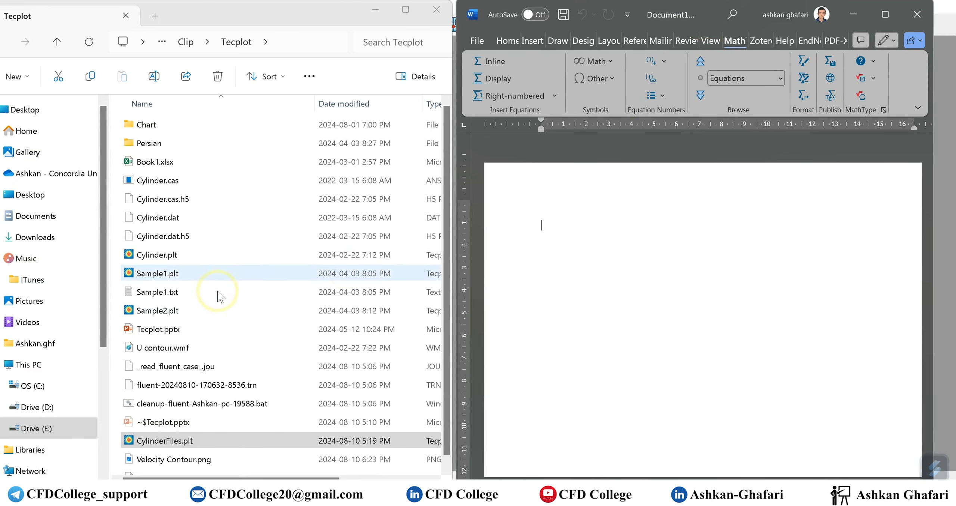
# - Insert Velocity Contour.png from the Tecplot folder into the blank Word document
pyautogui.click(185, 328)
pyautogui.scroll(-1, 183, 316)
pyautogui.moveTo(172, 448); pyautogui.dragTo(688, 248)
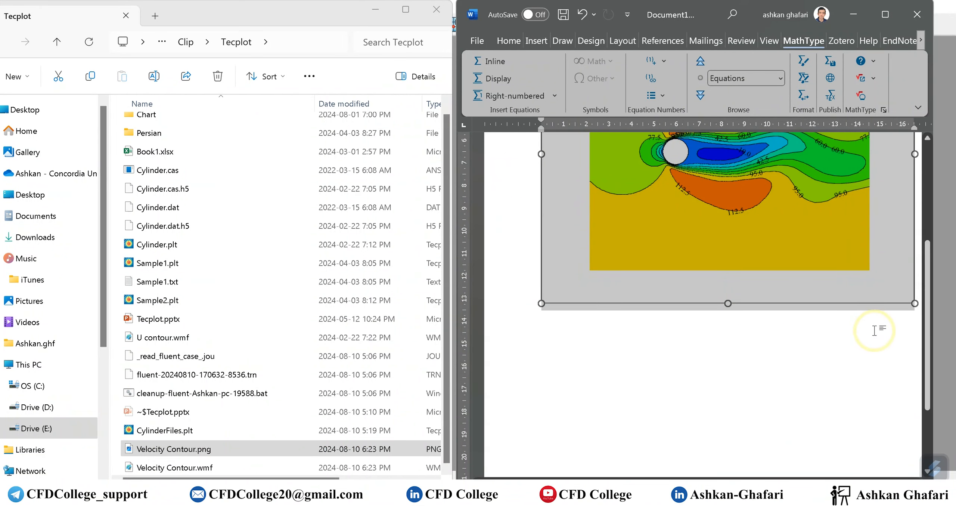
pyautogui.scroll(5, 709, 358)
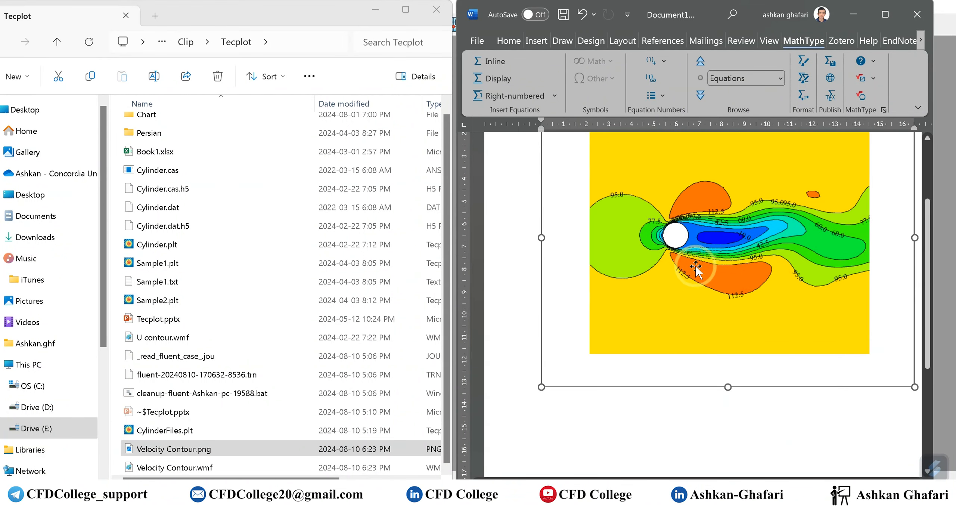
pyautogui.scroll(-3, 716, 325)
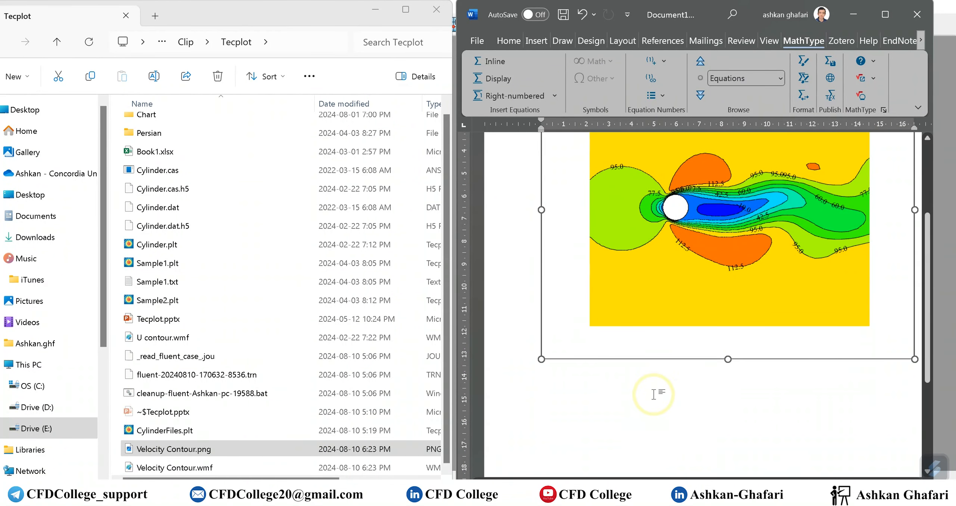
# - Insert Velocity Contour.wmf from the Tecplot folder into the Word document below the PNG picture
pyautogui.click(637, 399)
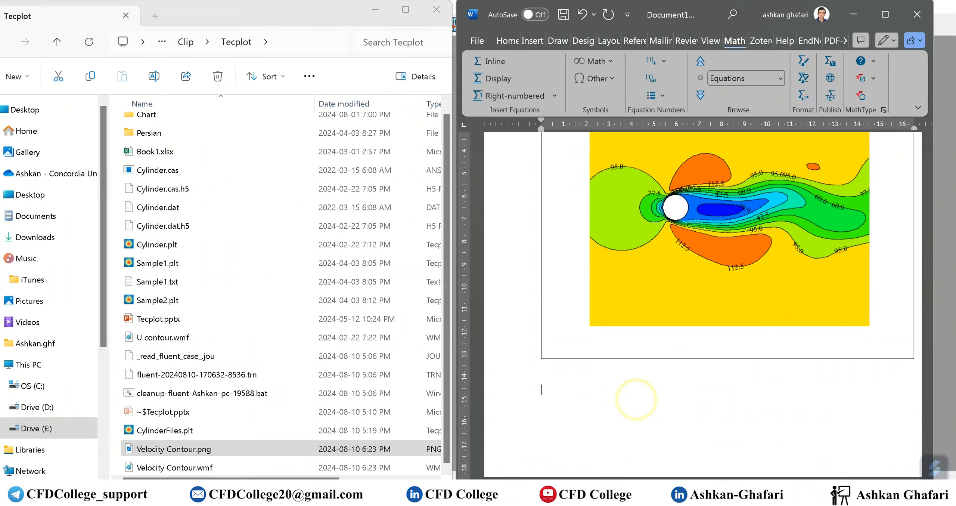
pyautogui.scroll(-3, 636, 399)
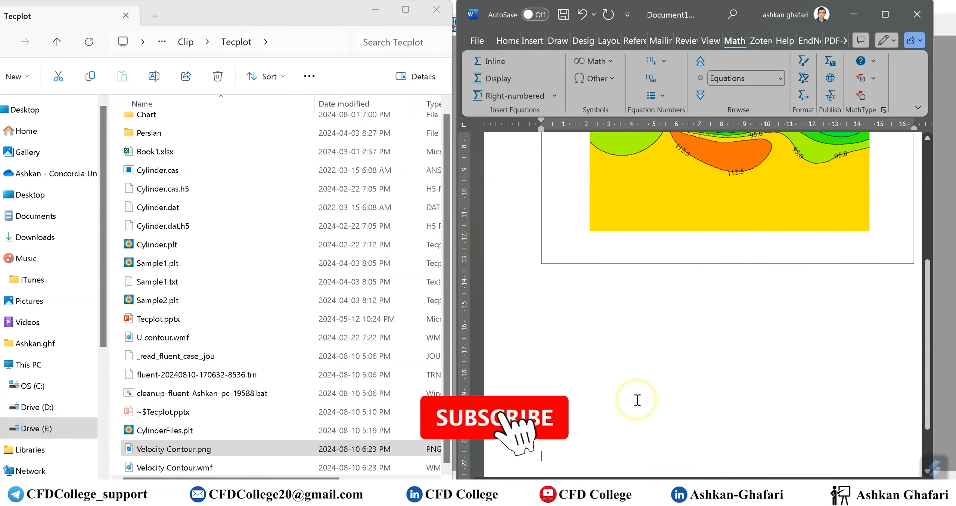
pyautogui.moveTo(176, 467); pyautogui.dragTo(574, 429)
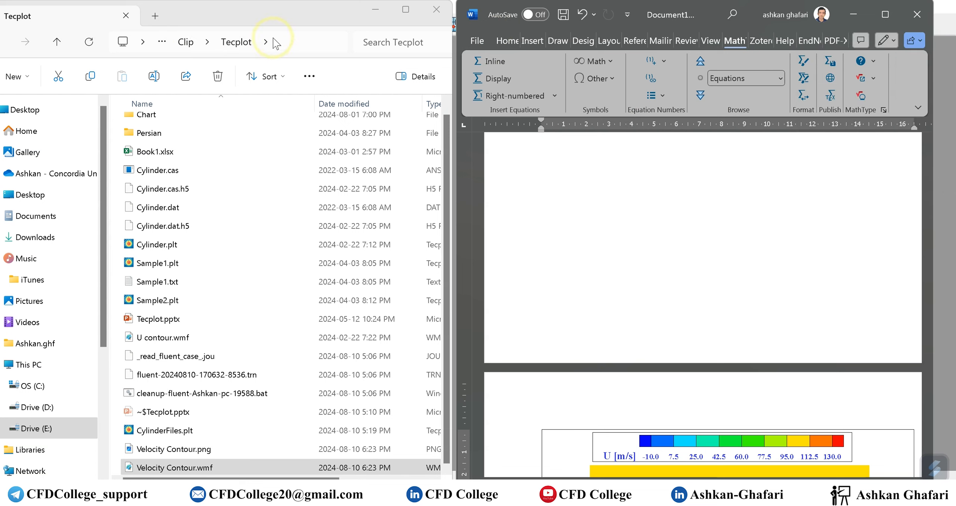
# - Save the Word document as Doc1.docx in the Tecplot folder, along with a PDF copy named Doc1.pdf
pyautogui.click(285, 45)
pyautogui.click(567, 226)
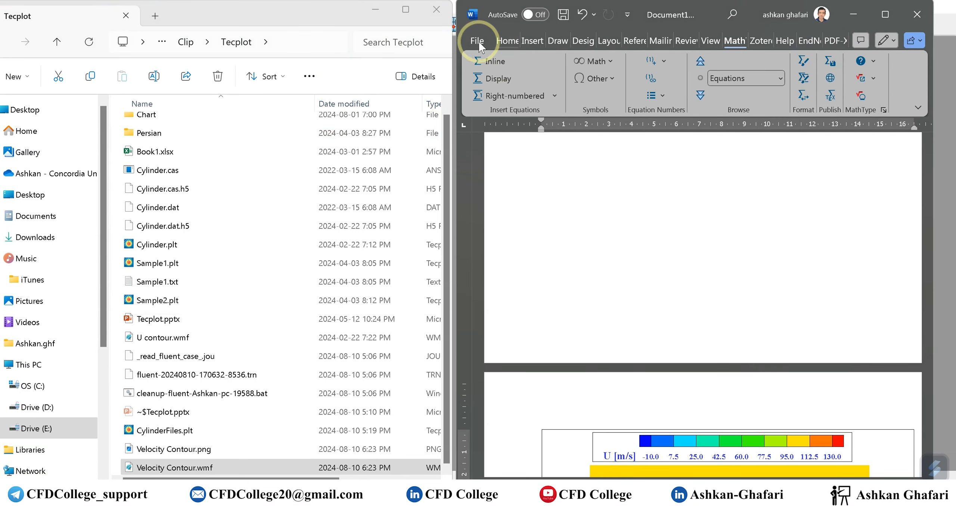
pyautogui.click(563, 16)
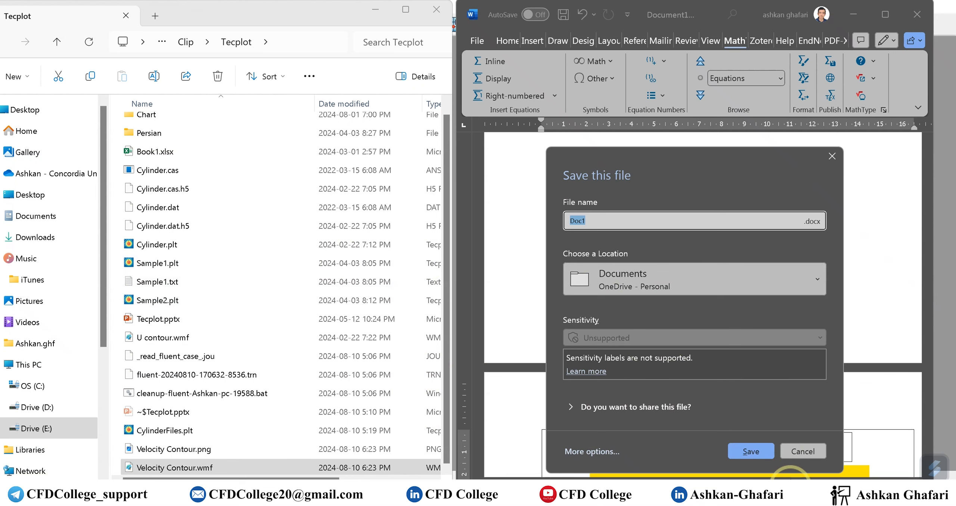
pyautogui.click(791, 487)
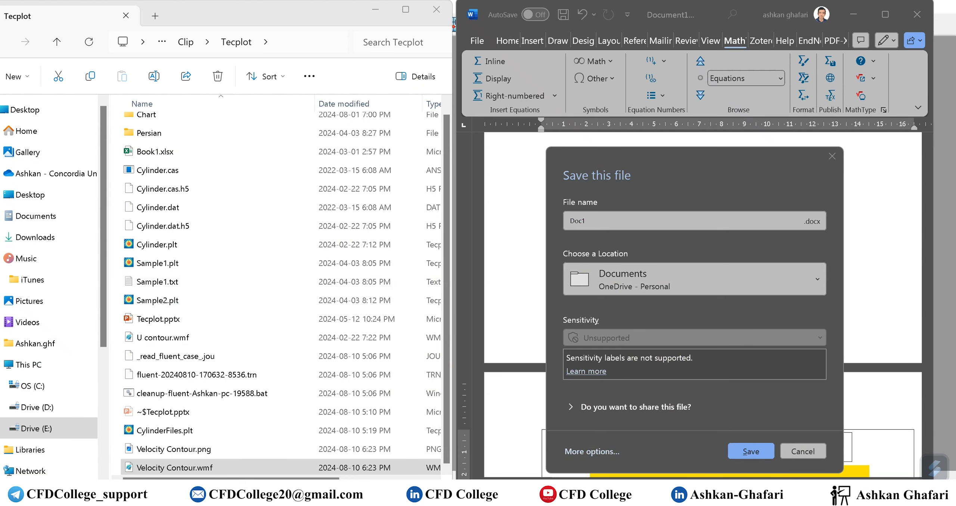
# - Open Doc1.pdf from the Tecplot folder with Adobe Acrobat
pyautogui.click(159, 469)
pyautogui.rightClick(159, 469)
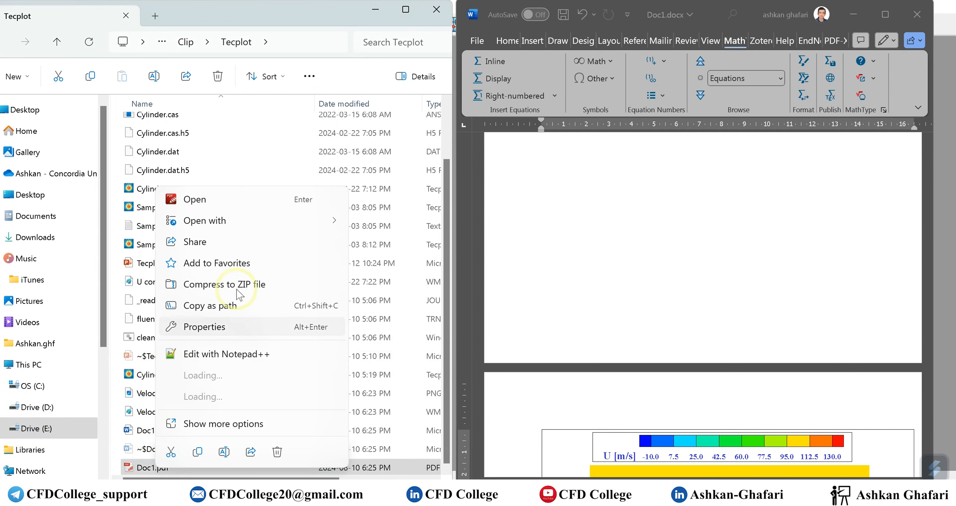
pyautogui.click(310, 224)
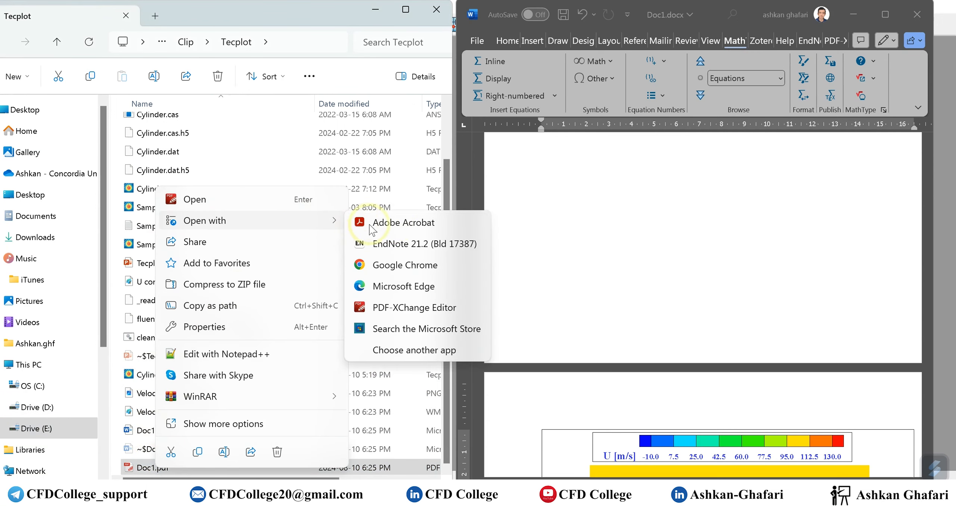
pyautogui.click(399, 225)
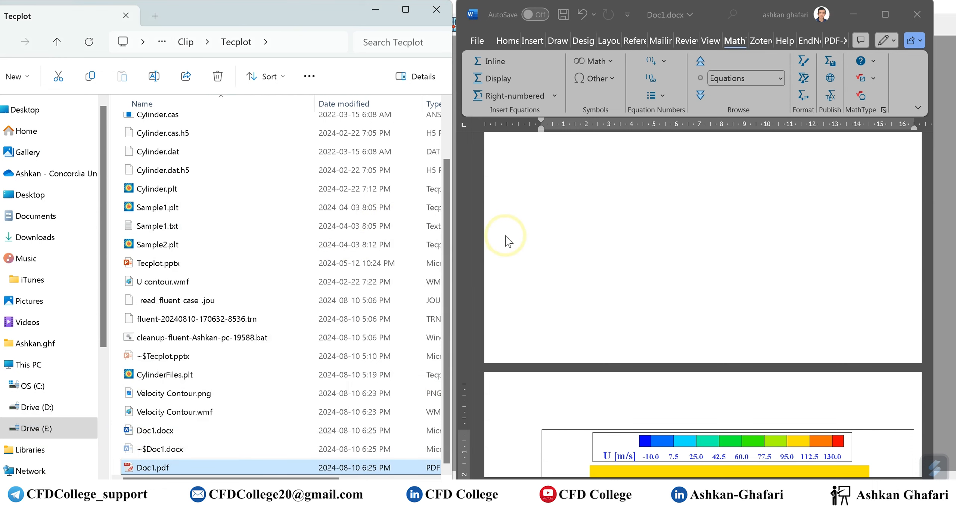
# - Look through the PNG and WMF contours on both PDF pages, closing the default PDF application prompt
pyautogui.scroll(-1, 531, 199)
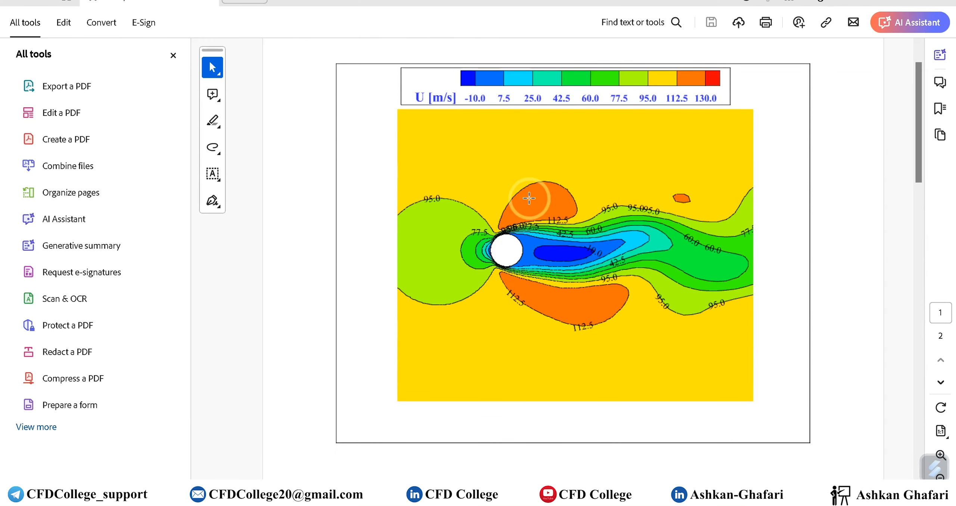
pyautogui.scroll(-10, 568, 321)
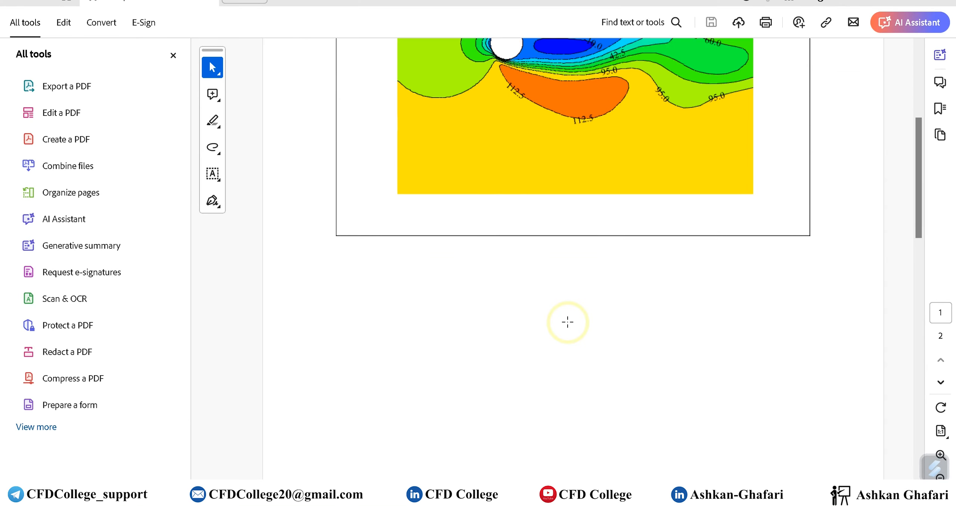
pyautogui.scroll(-5, 568, 322)
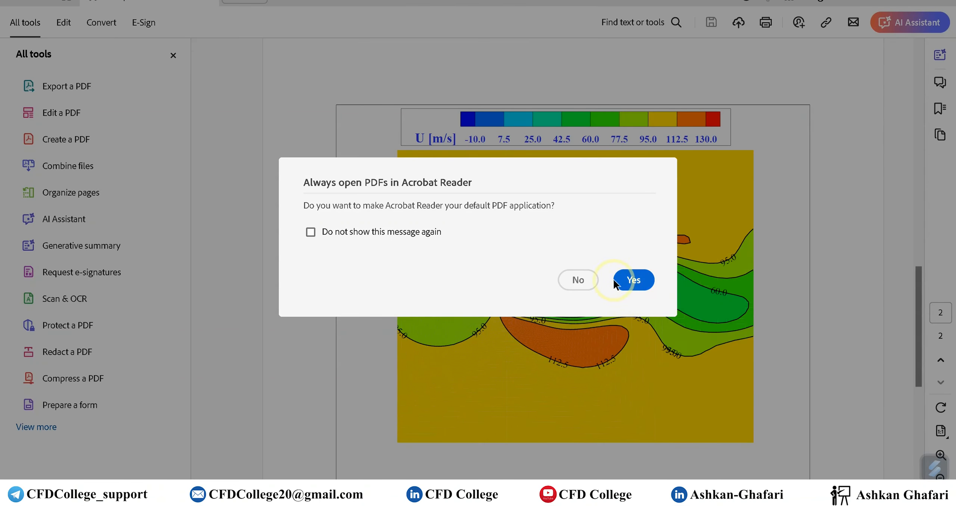
pyautogui.click(616, 281)
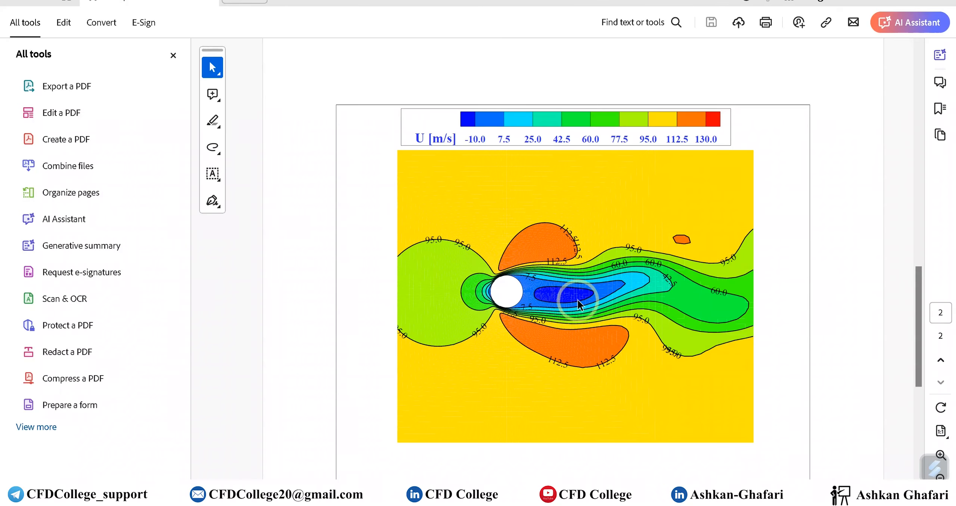
pyautogui.scroll(2, 544, 320)
pyautogui.scroll(12, 544, 321)
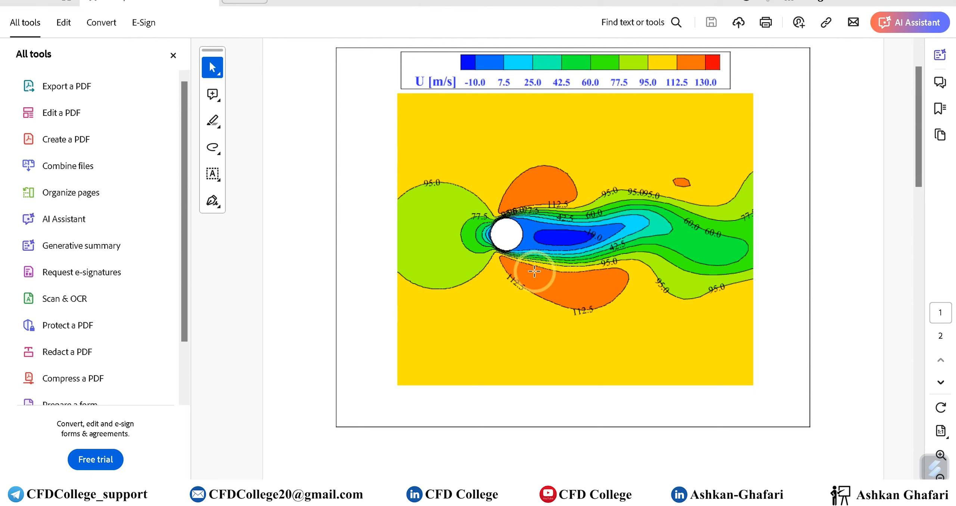
# - Hide the All tools pane and magnify the PNG contour on page 1 to 400% to inspect its line and label quality
pyautogui.click(173, 55)
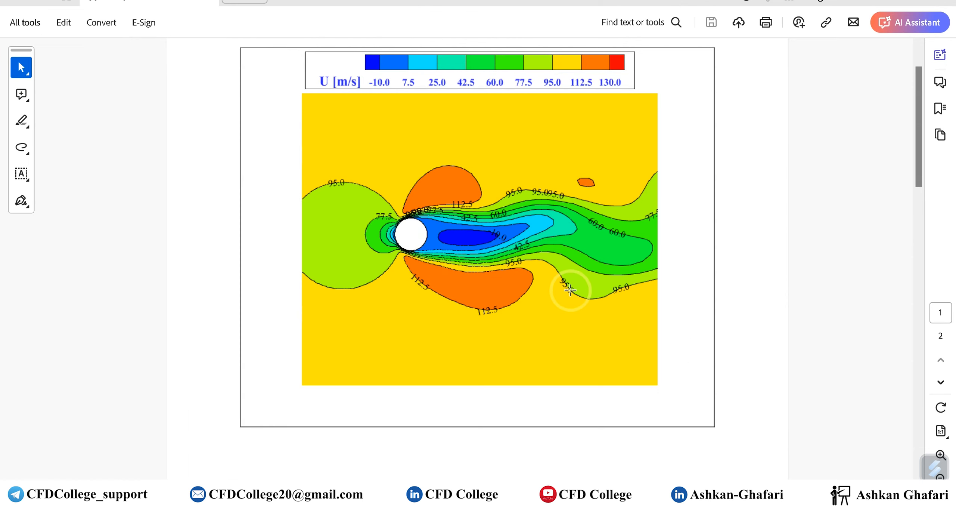
pyautogui.keyDown('ctrl'); pyautogui.scroll(4, 571, 290); pyautogui.keyUp('ctrl')
pyautogui.keyDown('ctrl'); pyautogui.scroll(1, 571, 290); pyautogui.keyUp('ctrl')
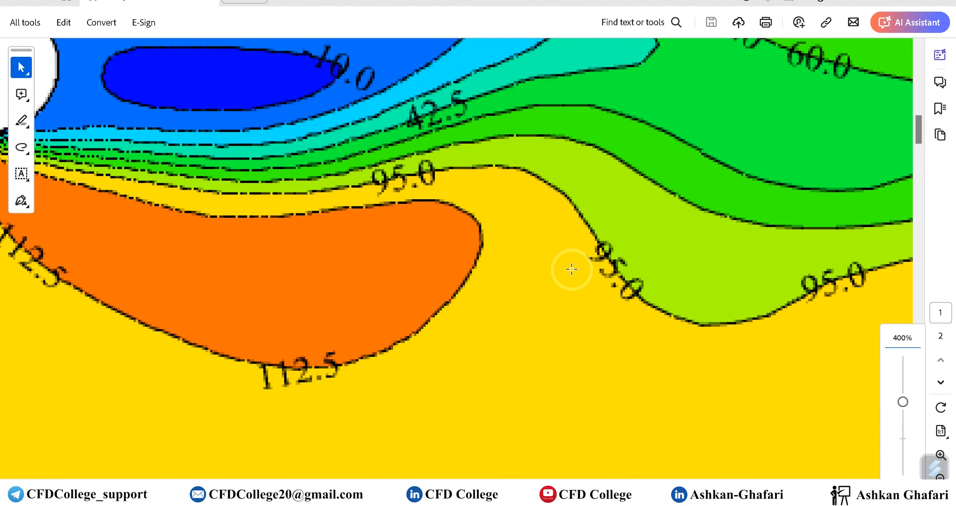
pyautogui.keyDown('ctrl'); pyautogui.scroll(-5, 571, 269); pyautogui.keyUp('ctrl')
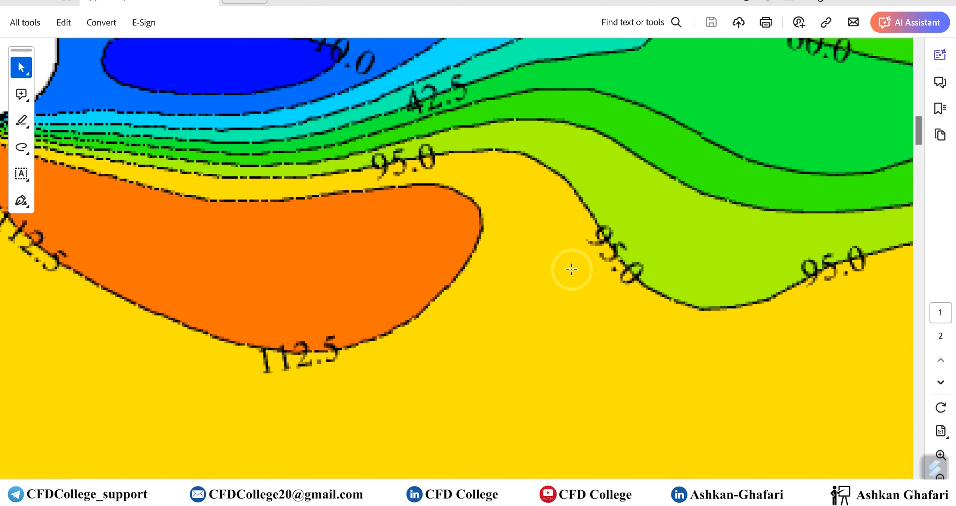
# - Magnify the WMF contour on page 2 to 1600% to inspect the sharpness of its lines and labels
pyautogui.scroll(-15, 572, 269)
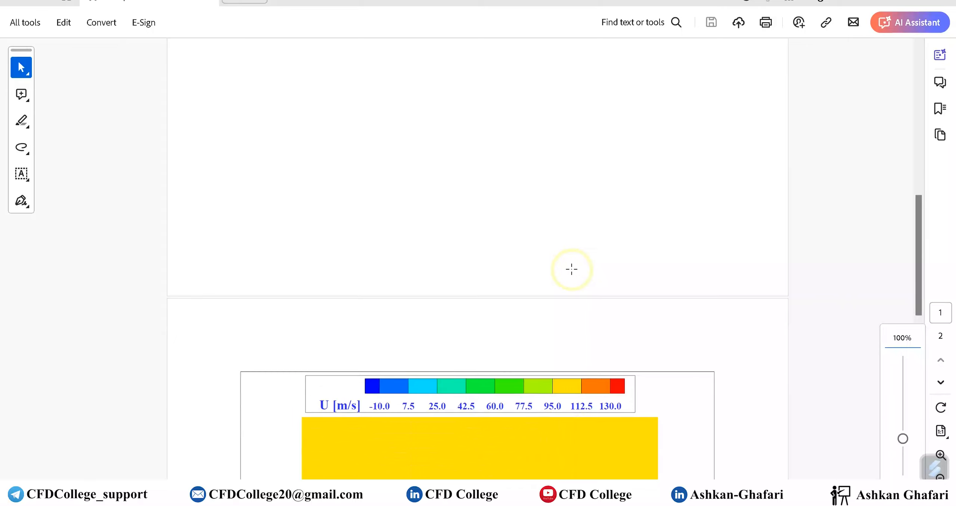
pyautogui.keyDown('ctrl'); pyautogui.scroll(10, 551, 290); pyautogui.keyUp('ctrl')
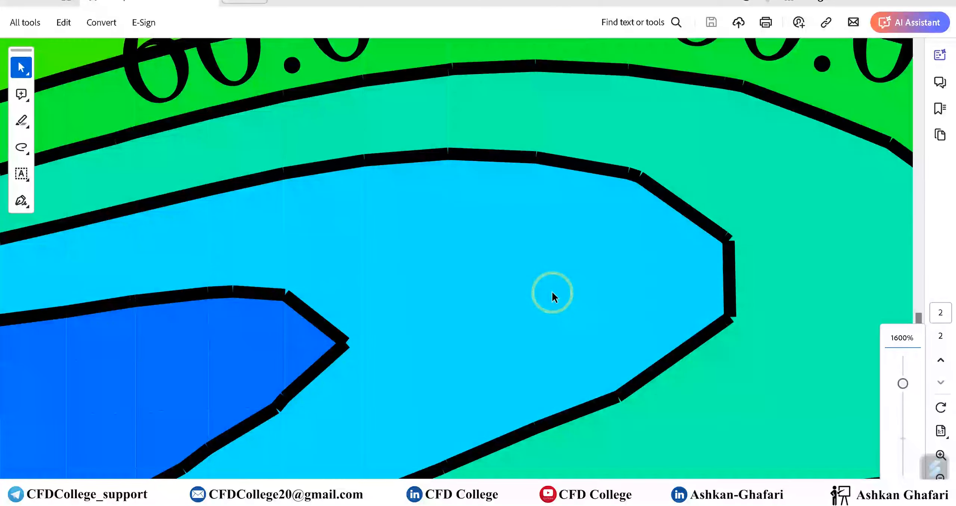
pyautogui.scroll(3, 627, 282)
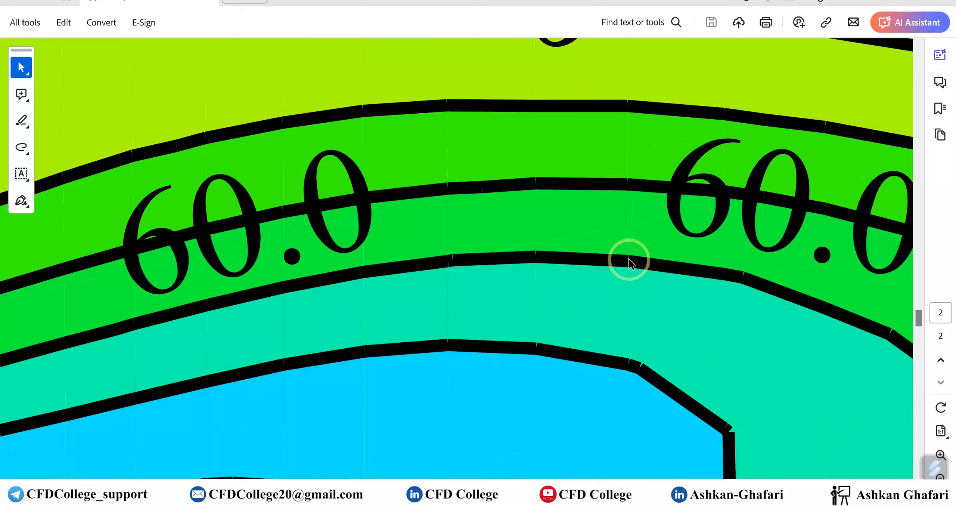
pyautogui.keyDown('ctrl'); pyautogui.scroll(-10, 629, 259); pyautogui.keyUp('ctrl')
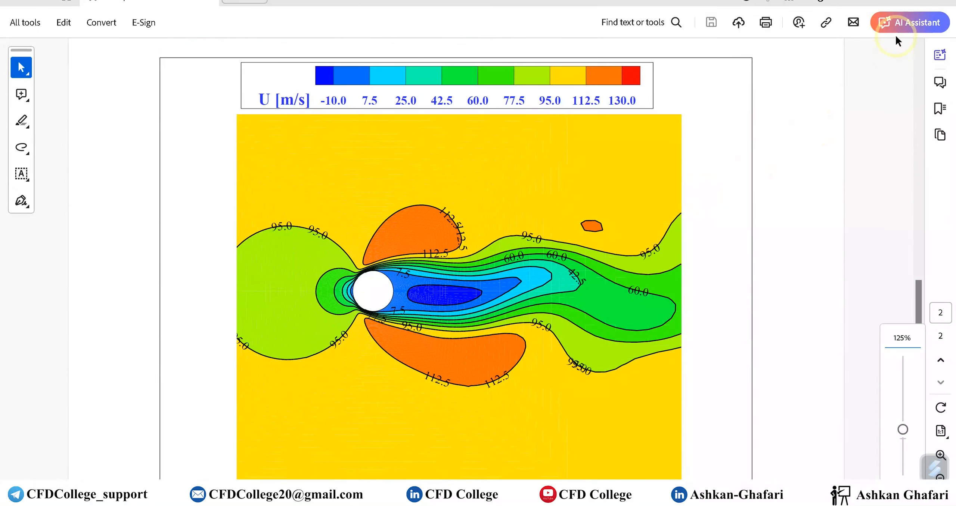
# - Leave Acrobat and switch to the slide presentation titled Post processing in Tecplot
pyautogui.click(876, 3)
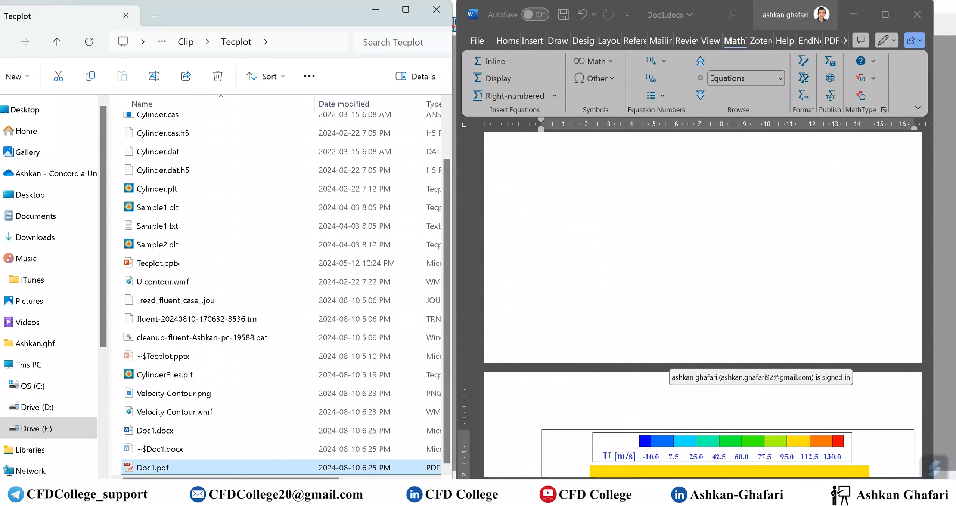
pyautogui.click(619, 494)
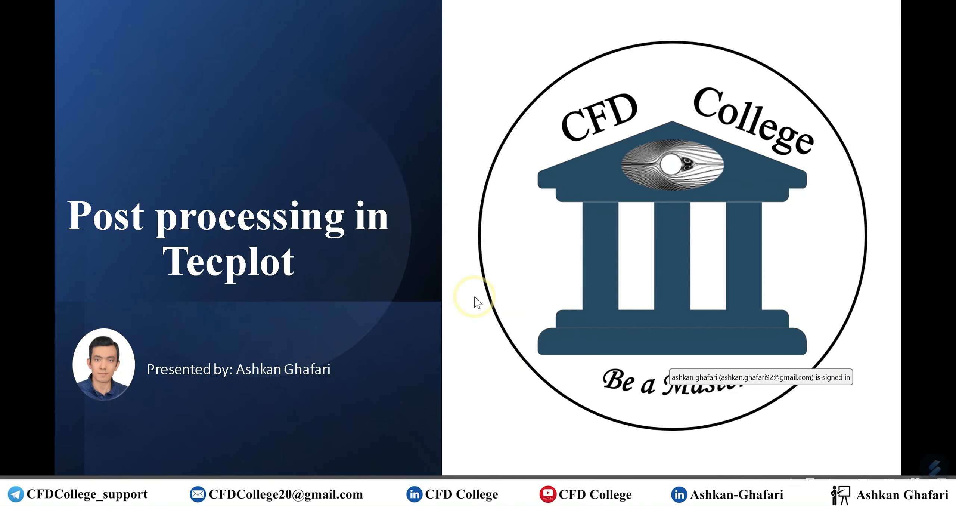
pyautogui.scroll(-1, 469, 384)
pyautogui.scroll(1, 469, 383)
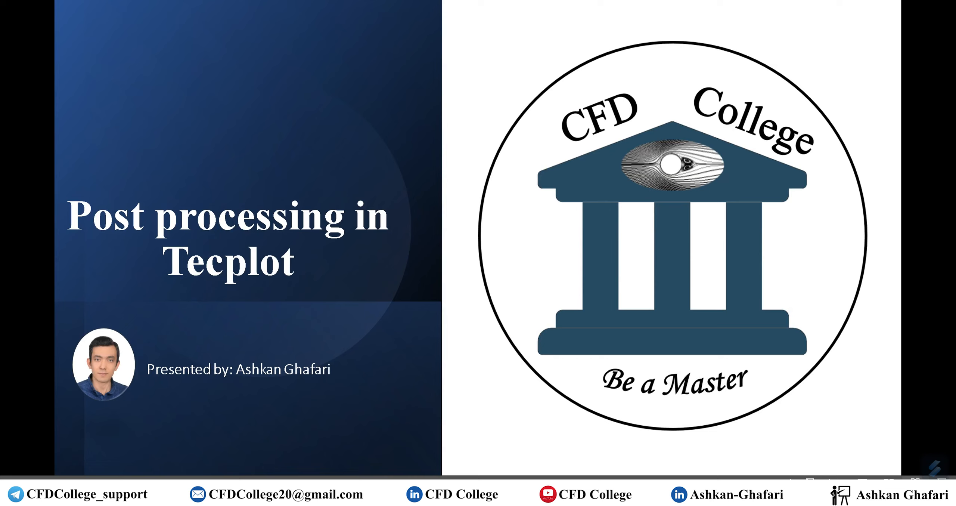